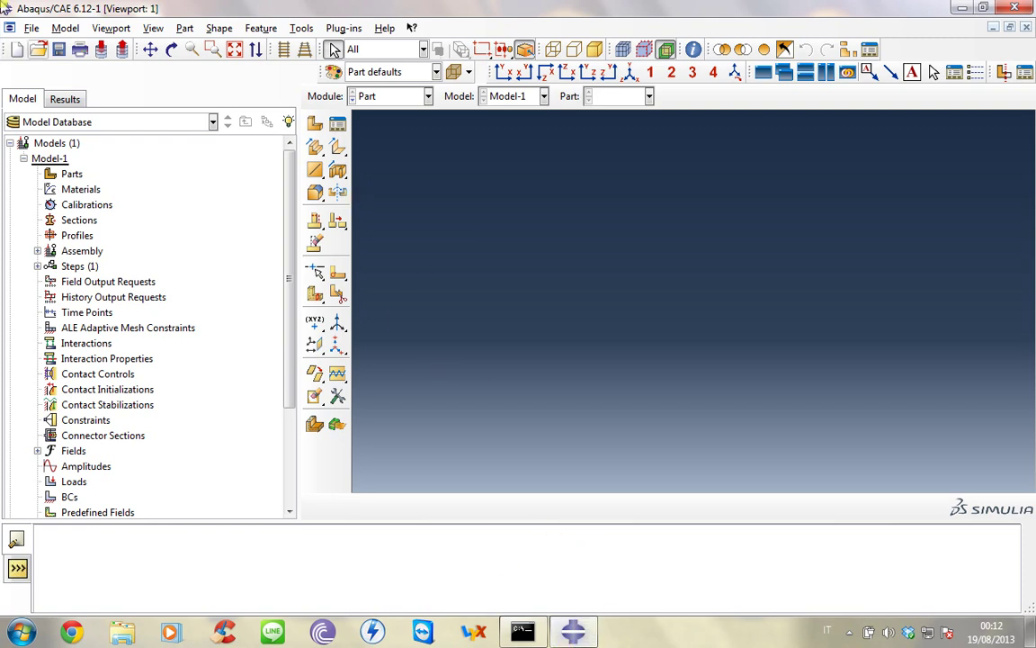
Open Prima_recensione.cae from the TEMPABAQUS folder.
{"action": "left_click", "coordinate": [38, 49]}
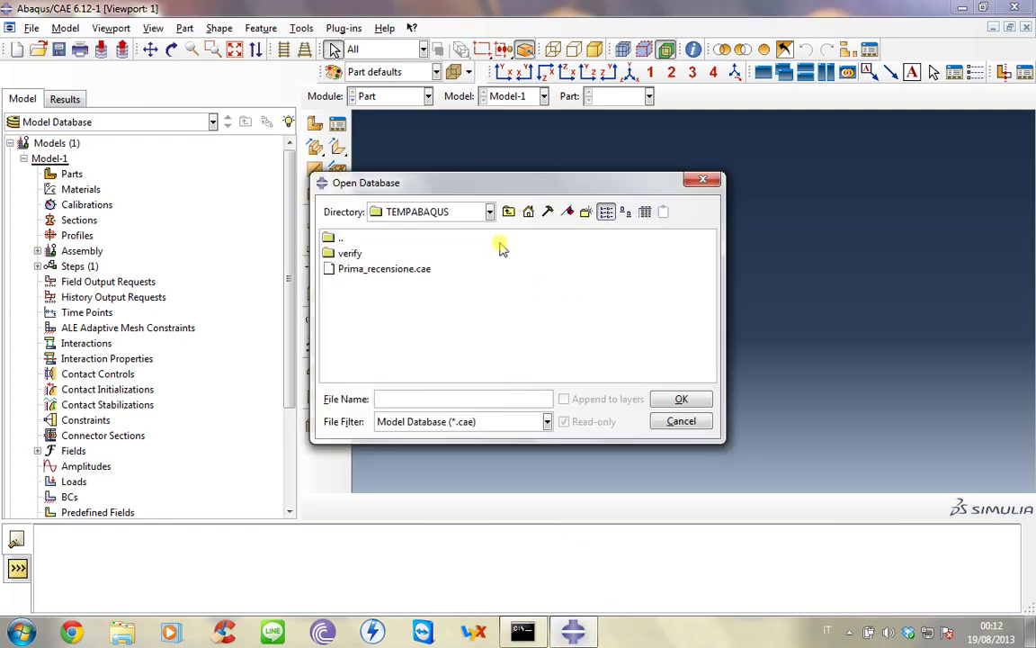
{"action": "left_click", "coordinate": [426, 272]}
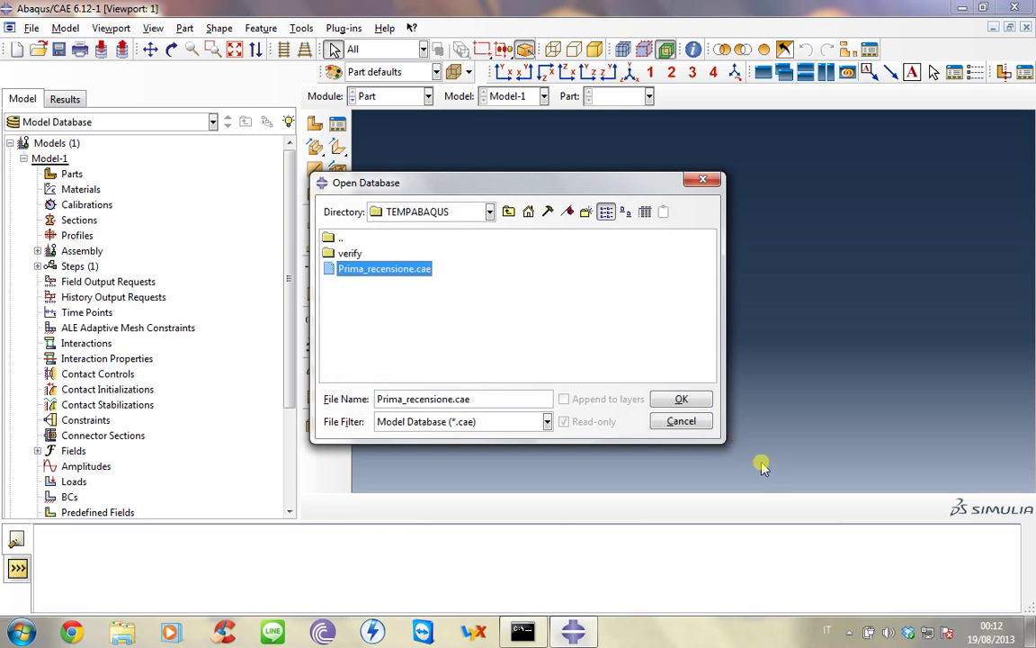
{"action": "left_click", "coordinate": [682, 400]}
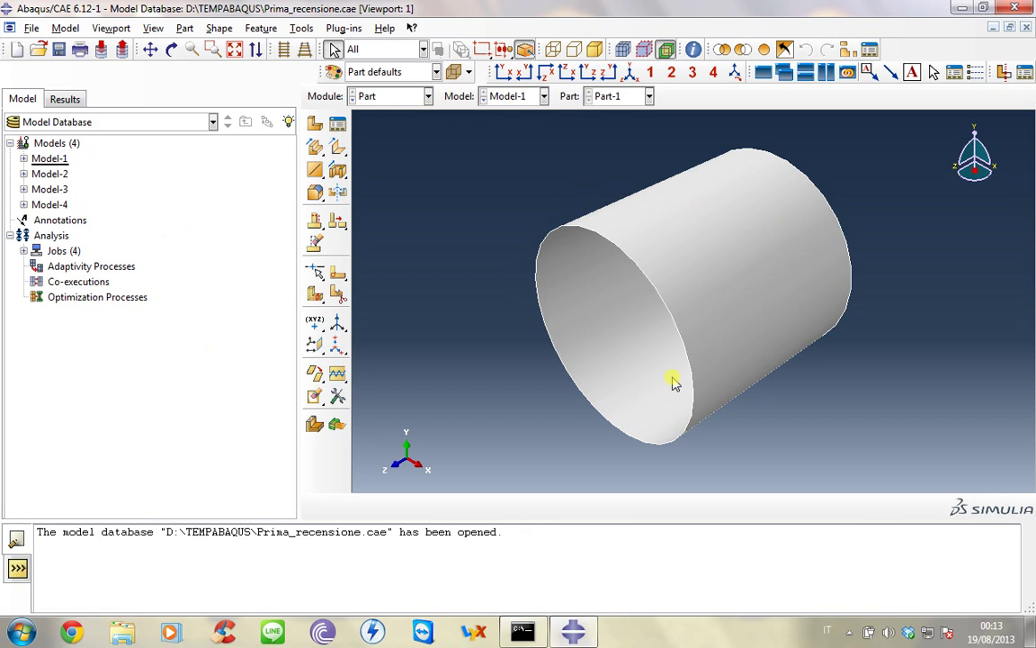
Create a new model with the default name Model-5 and expand it.
{"action": "right_click", "coordinate": [56, 143]}
{"action": "left_click", "coordinate": [127, 171]}
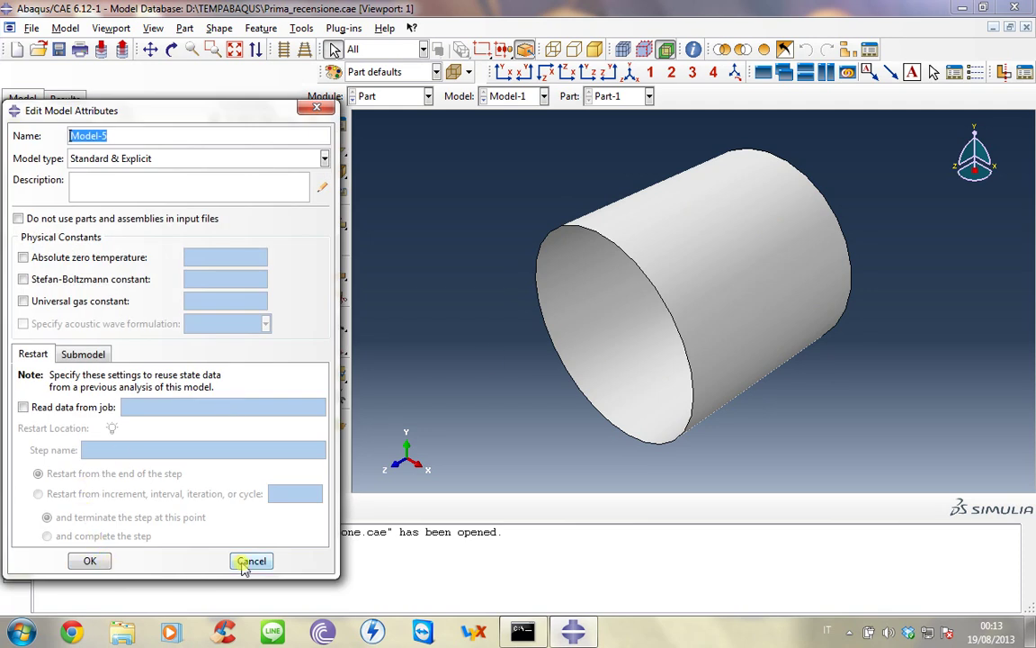
{"action": "left_click", "coordinate": [90, 560]}
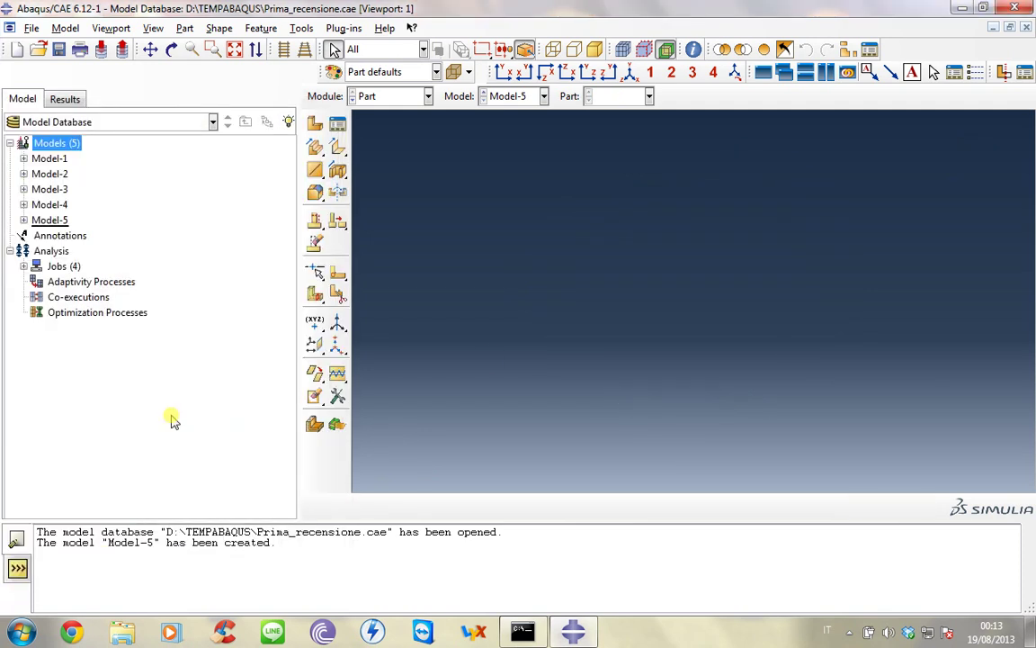
{"action": "left_click", "coordinate": [24, 220]}
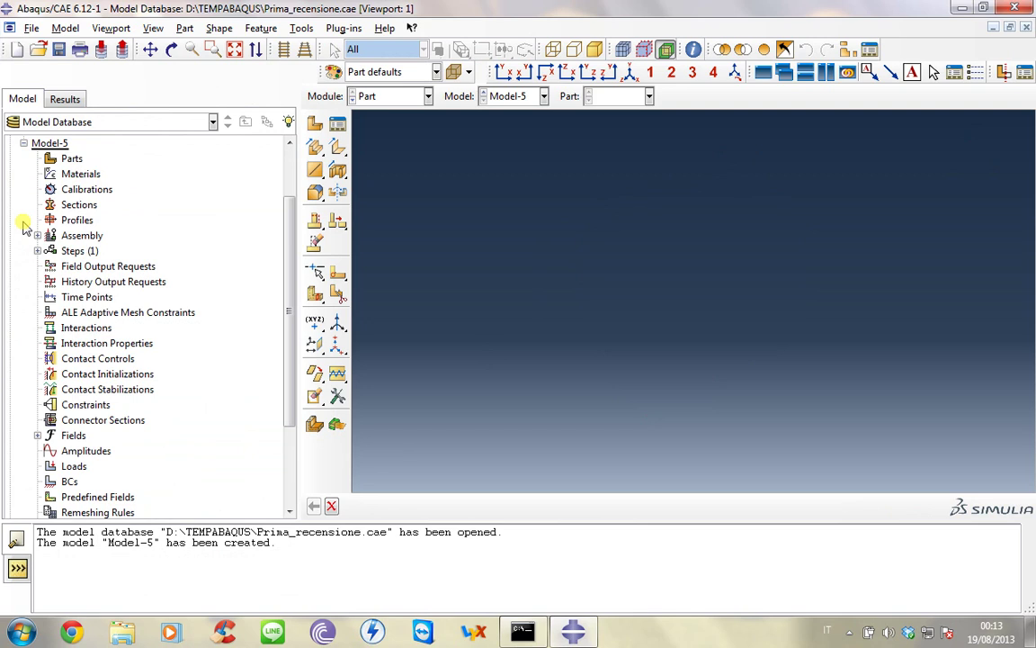
Start a new Model-5 part as a shell extrusion with approximate size 1.
{"action": "double_click", "coordinate": [71, 159]}
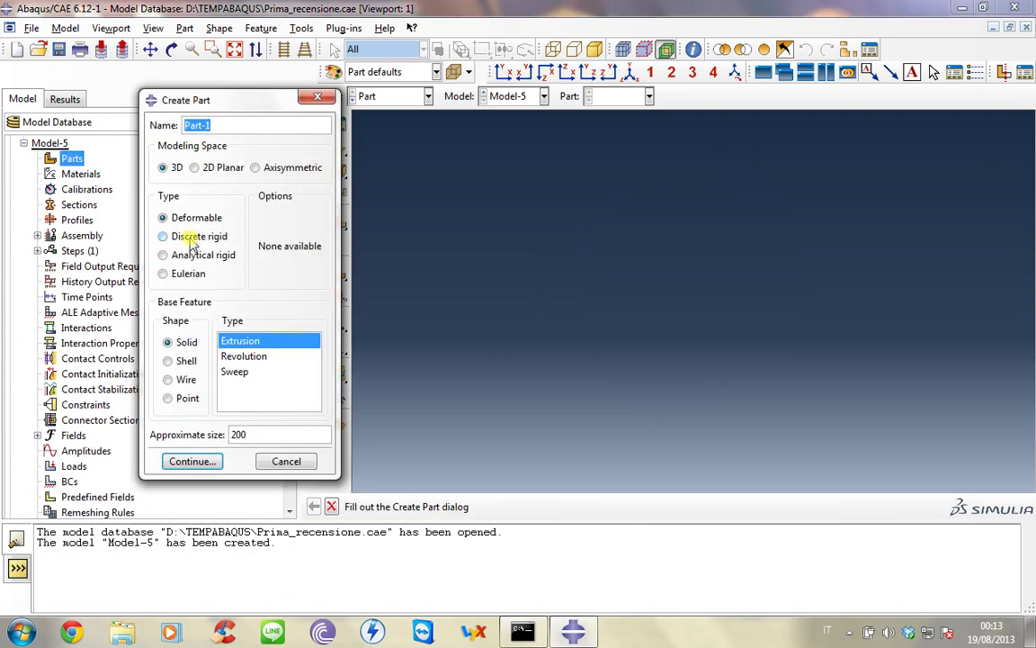
{"action": "left_click", "coordinate": [185, 363]}
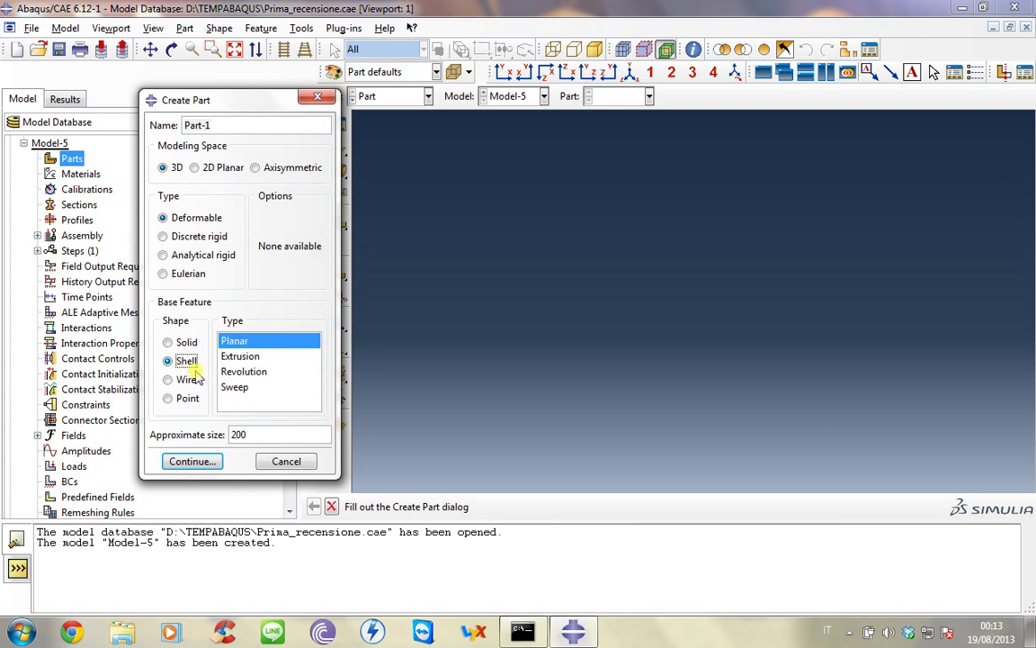
{"action": "left_click_drag", "start_coordinate": [261, 435], "coordinate": [215, 433]}
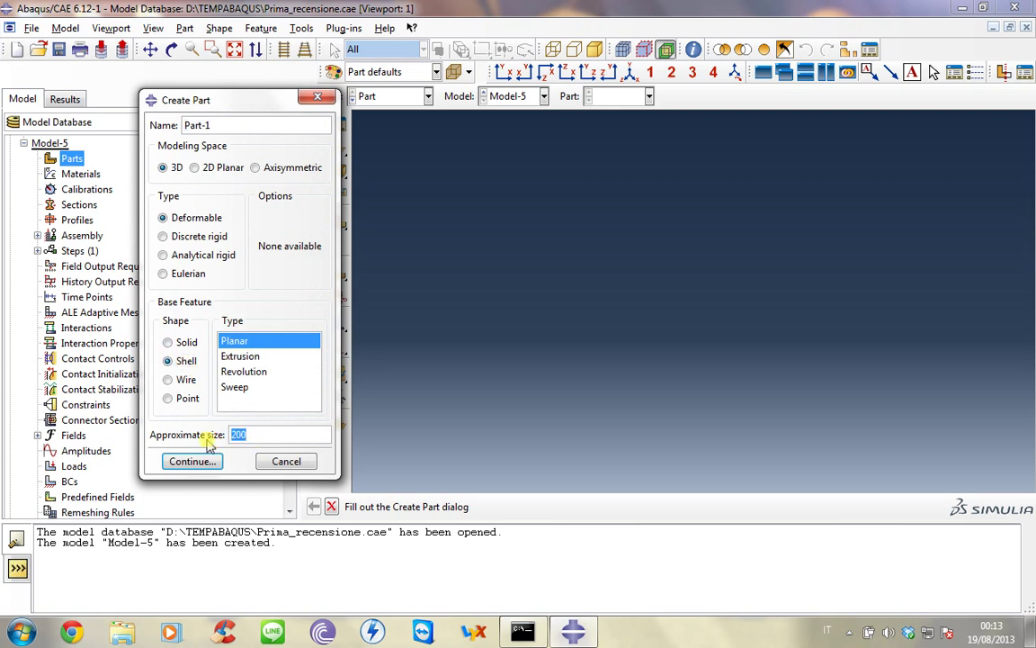
{"action": "left_click", "coordinate": [246, 357]}
{"action": "left_click", "coordinate": [256, 434]}
{"action": "left_click_drag", "start_coordinate": [255, 435], "coordinate": [213, 434]}
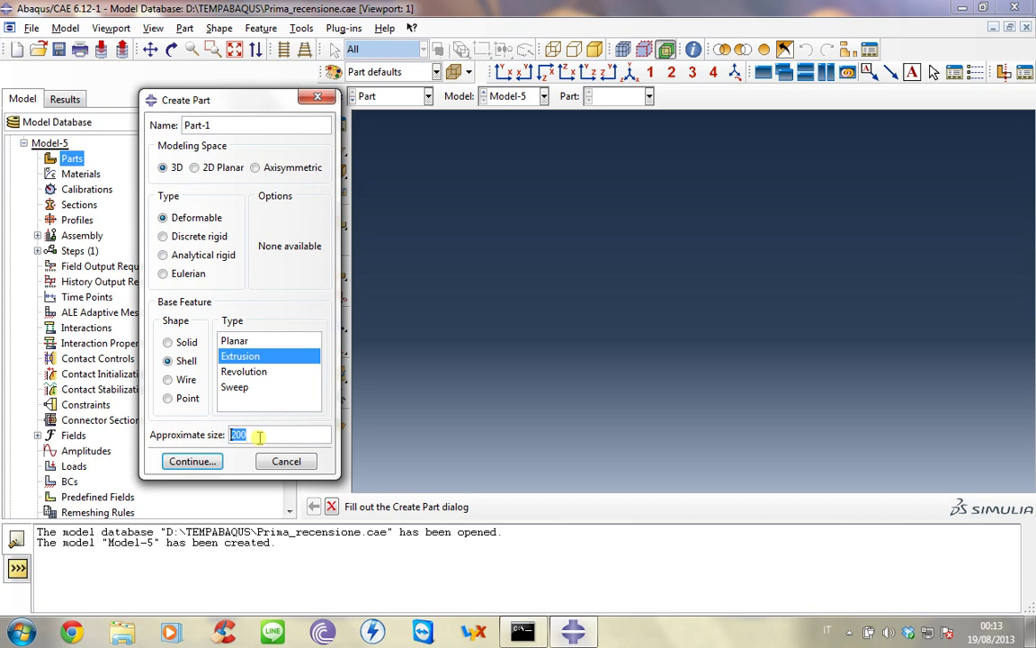
{"action": "type", "text": "1"}
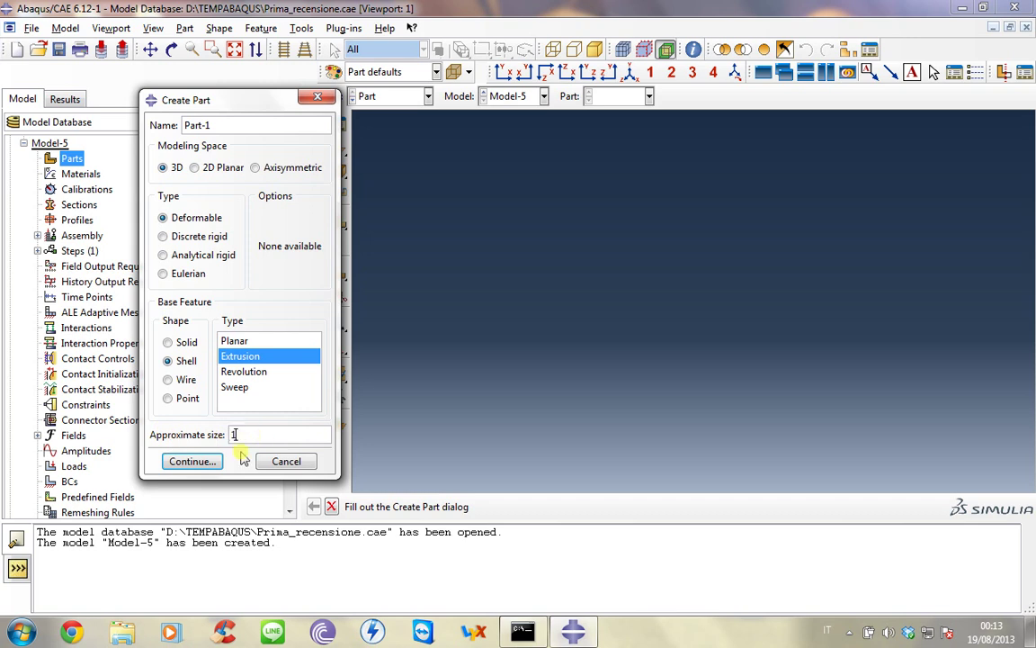
Sketch a centre-perimeter circle centred on the origin.
{"action": "left_click", "coordinate": [191, 461]}
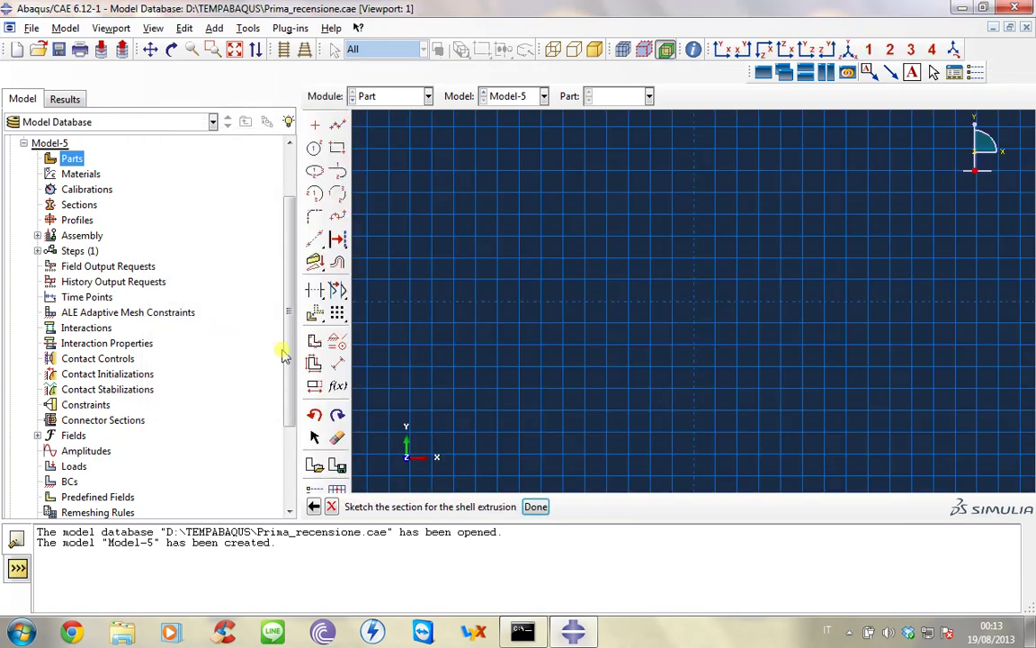
{"action": "left_click", "coordinate": [314, 148]}
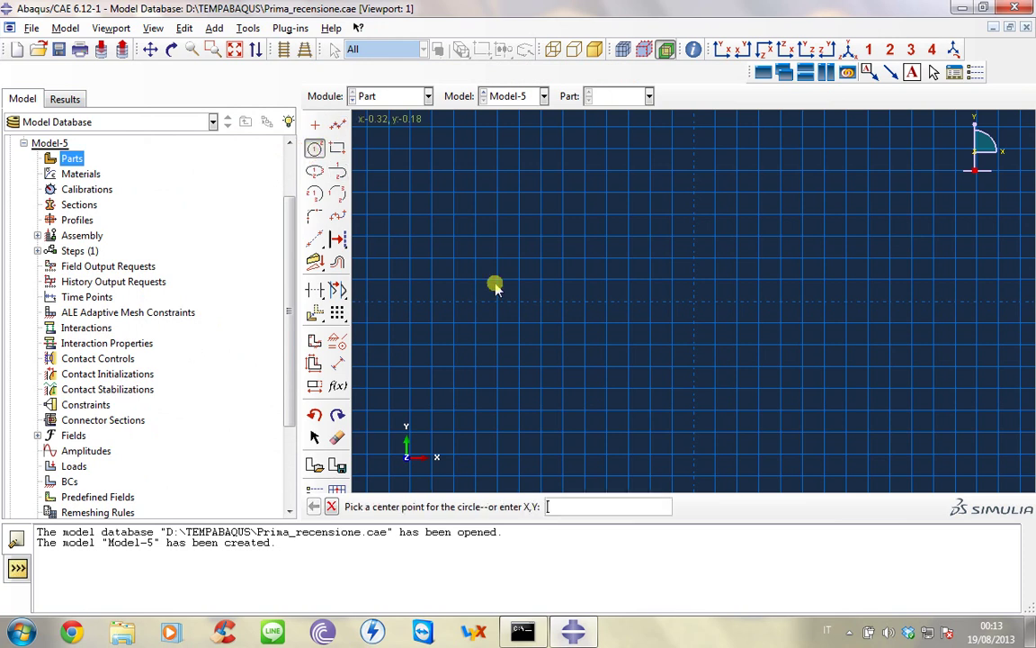
{"action": "scroll", "coordinate": [595, 317], "scroll_direction": "down", "scroll_amount": 3}
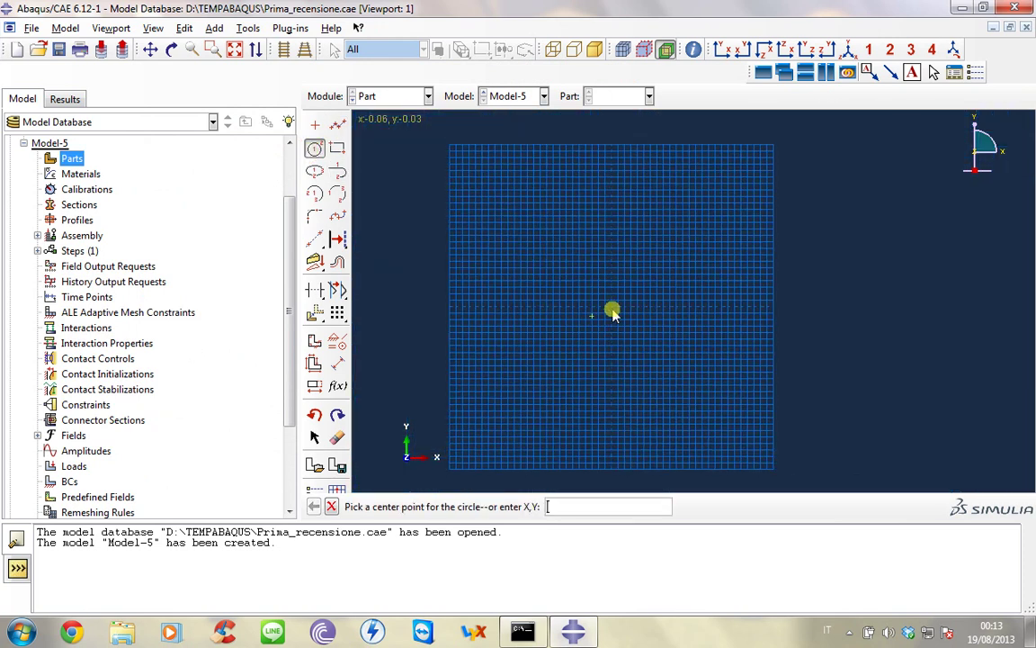
{"action": "scroll", "coordinate": [612, 309], "scroll_direction": "up", "scroll_amount": 2}
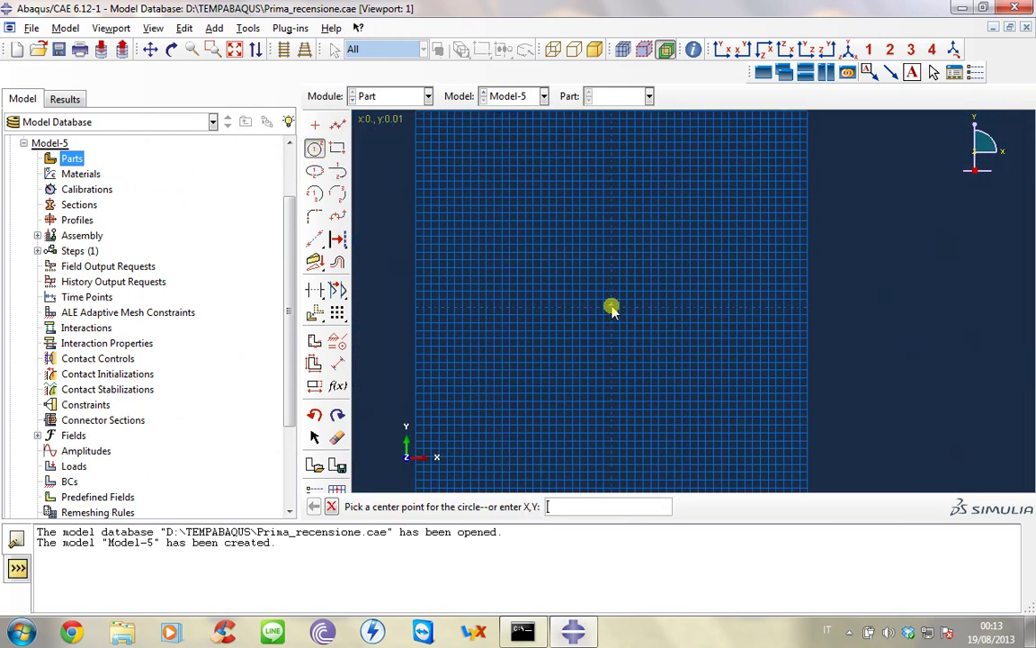
{"action": "scroll", "coordinate": [611, 311], "scroll_direction": "down", "scroll_amount": 1}
{"action": "scroll", "coordinate": [611, 311], "scroll_direction": "up", "scroll_amount": 2}
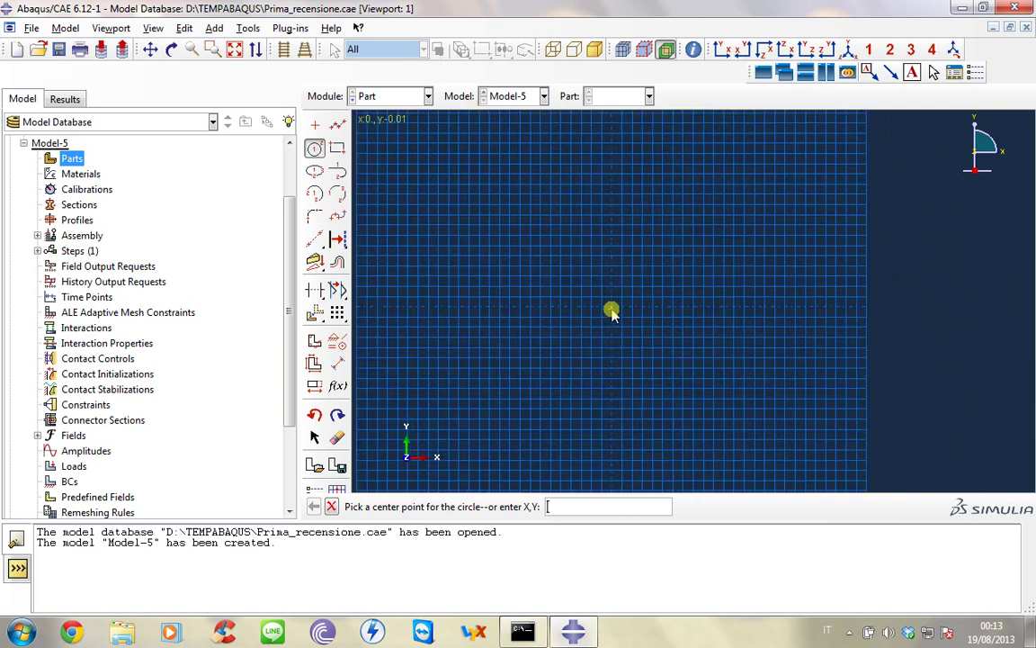
{"action": "left_click", "coordinate": [612, 309]}
{"action": "scroll", "coordinate": [715, 317], "scroll_direction": "down", "scroll_amount": 3}
{"action": "scroll", "coordinate": [741, 324], "scroll_direction": "up", "scroll_amount": 1}
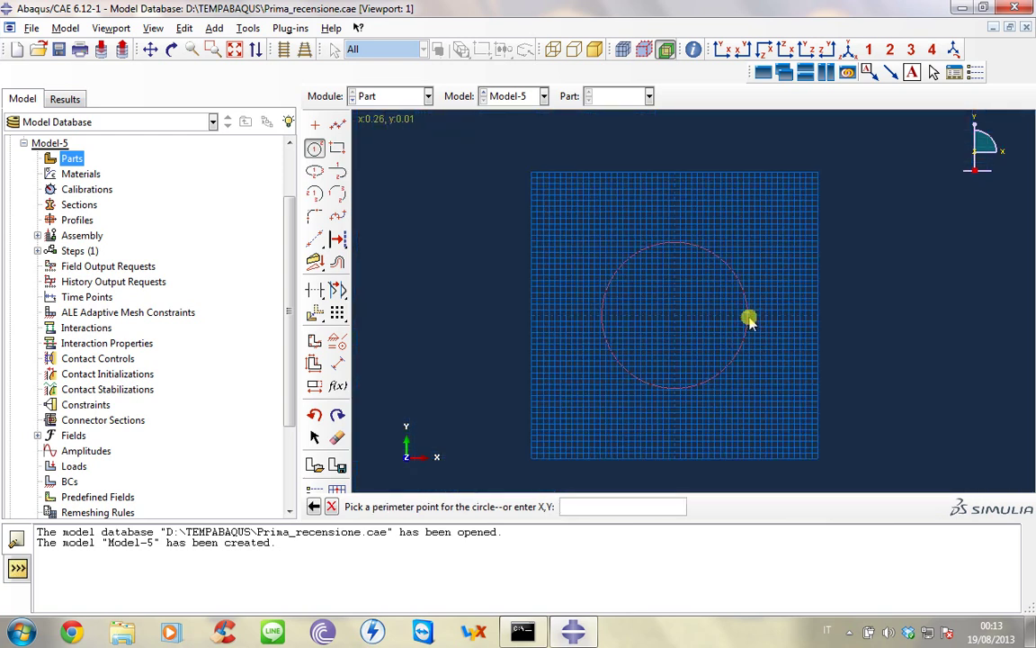
{"action": "left_click", "coordinate": [750, 316]}
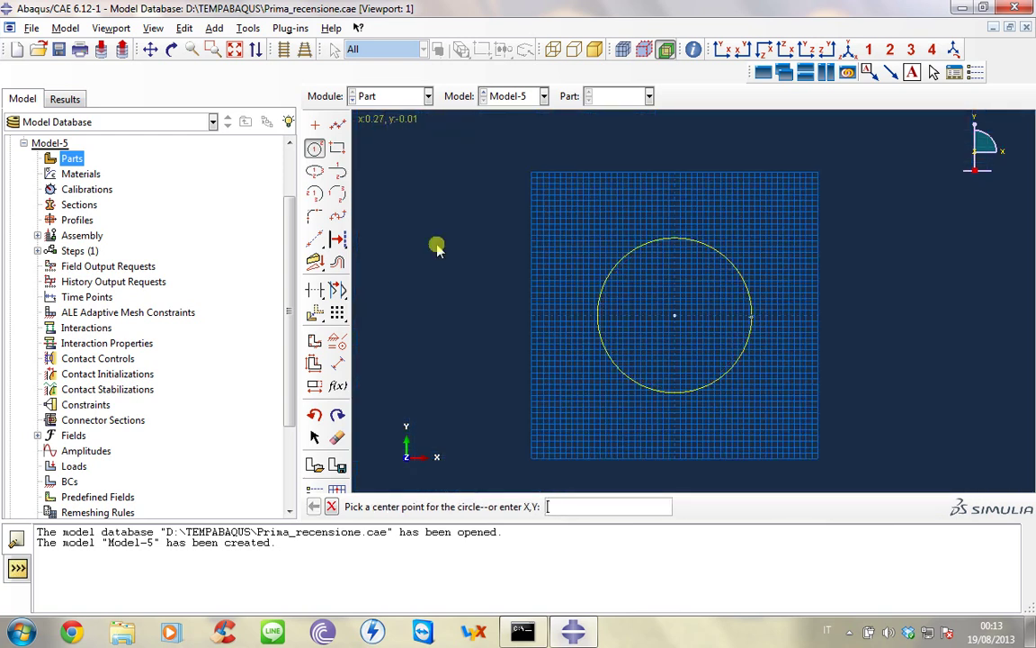
Dimension the circle's radius to 0.25 and finish the sketch.
{"action": "left_click", "coordinate": [337, 364]}
{"action": "scroll", "coordinate": [726, 352], "scroll_direction": "up", "scroll_amount": 2}
{"action": "left_click", "coordinate": [733, 377]}
{"action": "scroll", "coordinate": [752, 370], "scroll_direction": "up", "scroll_amount": 2}
{"action": "scroll", "coordinate": [664, 341], "scroll_direction": "up", "scroll_amount": 1}
{"action": "left_click", "coordinate": [664, 342]}
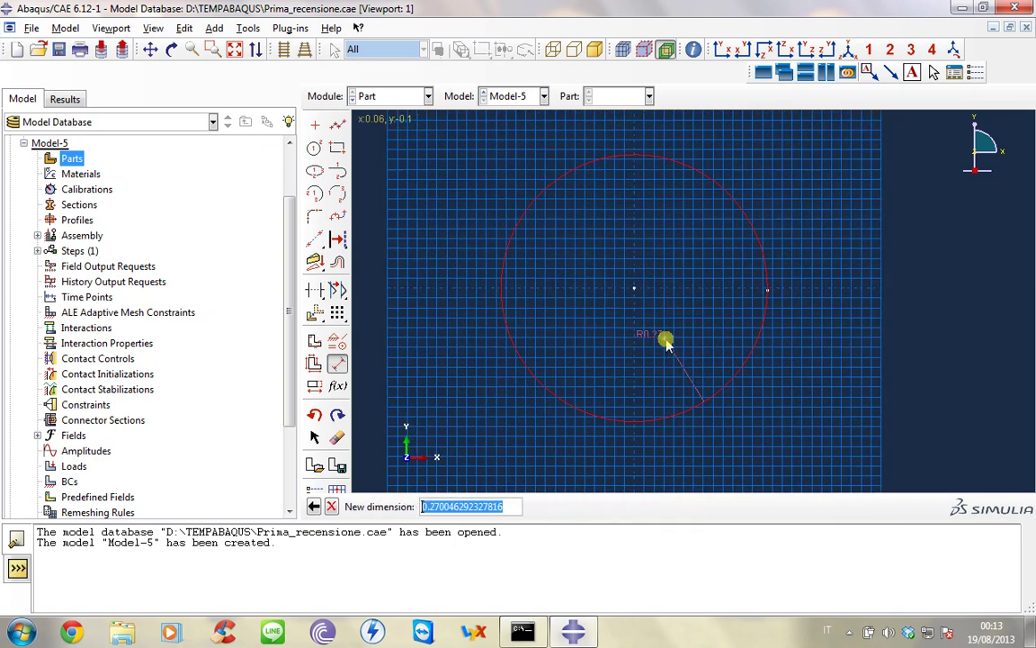
{"action": "type", "text": "0.25"}
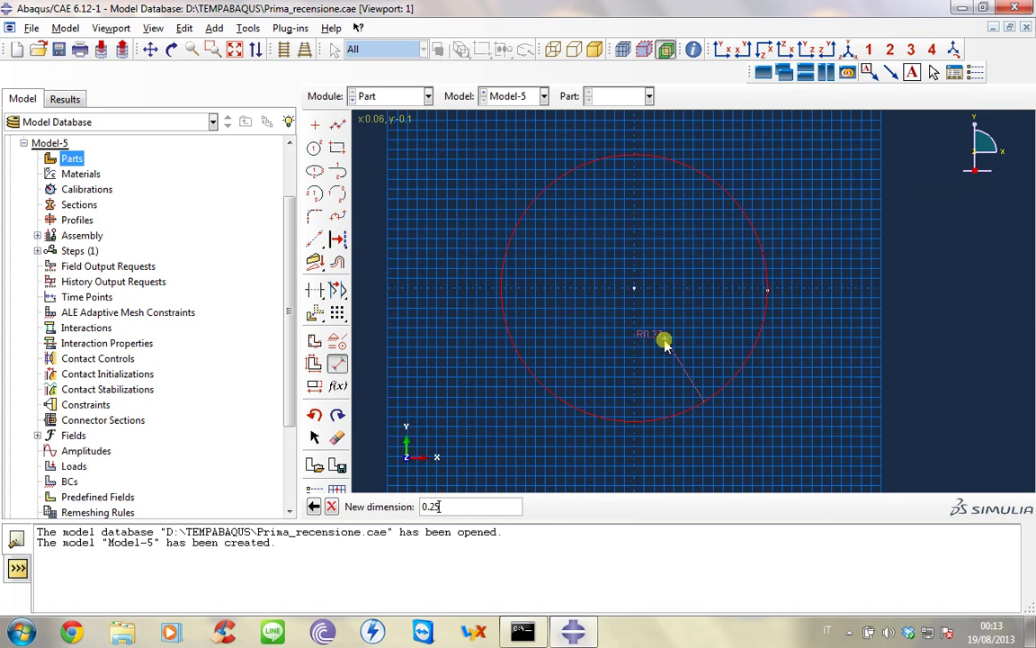
{"action": "key", "text": "Return"}
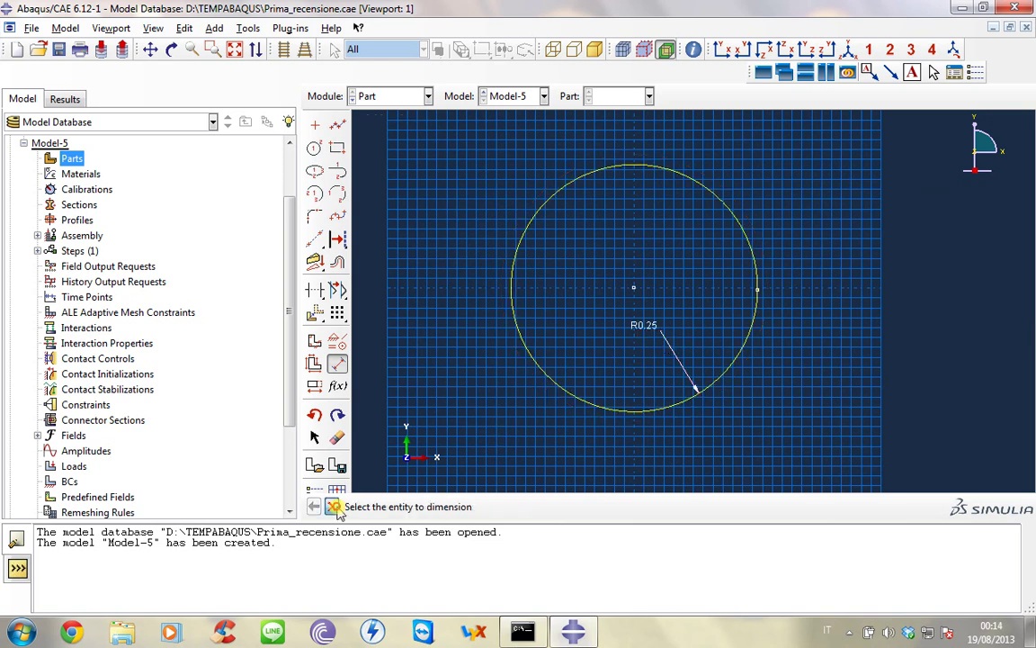
{"action": "left_click", "coordinate": [331, 506]}
{"action": "left_click", "coordinate": [536, 506]}
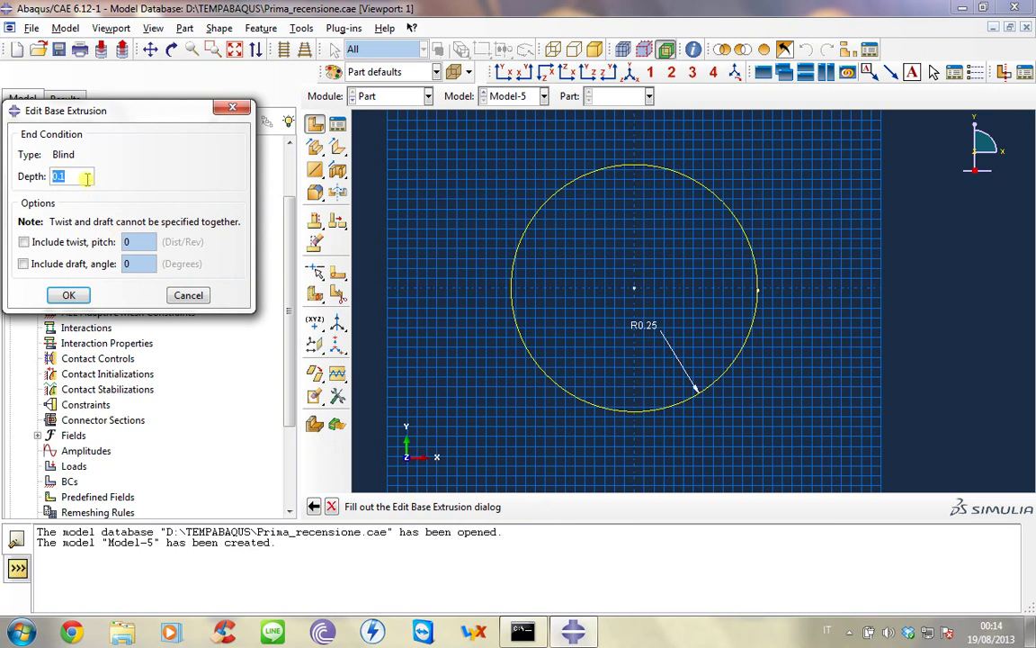
Extrude the circle 0.1 deep into a shell and start meshing Part-1.
{"action": "left_click", "coordinate": [86, 177]}
{"action": "left_click", "coordinate": [70, 297]}
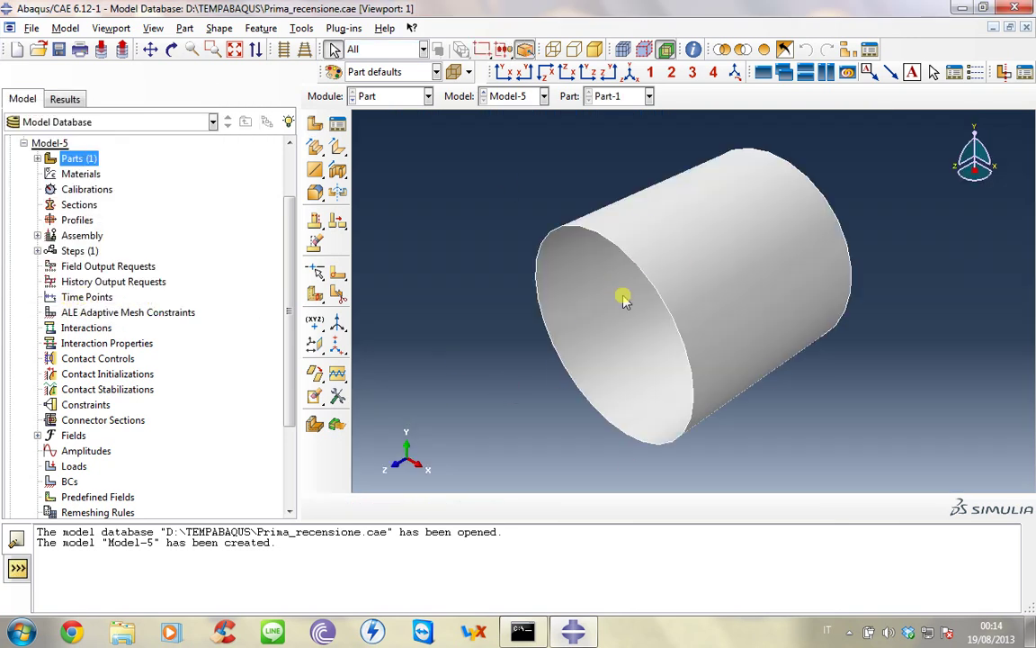
{"action": "double_click", "coordinate": [47, 158]}
{"action": "double_click", "coordinate": [117, 328]}
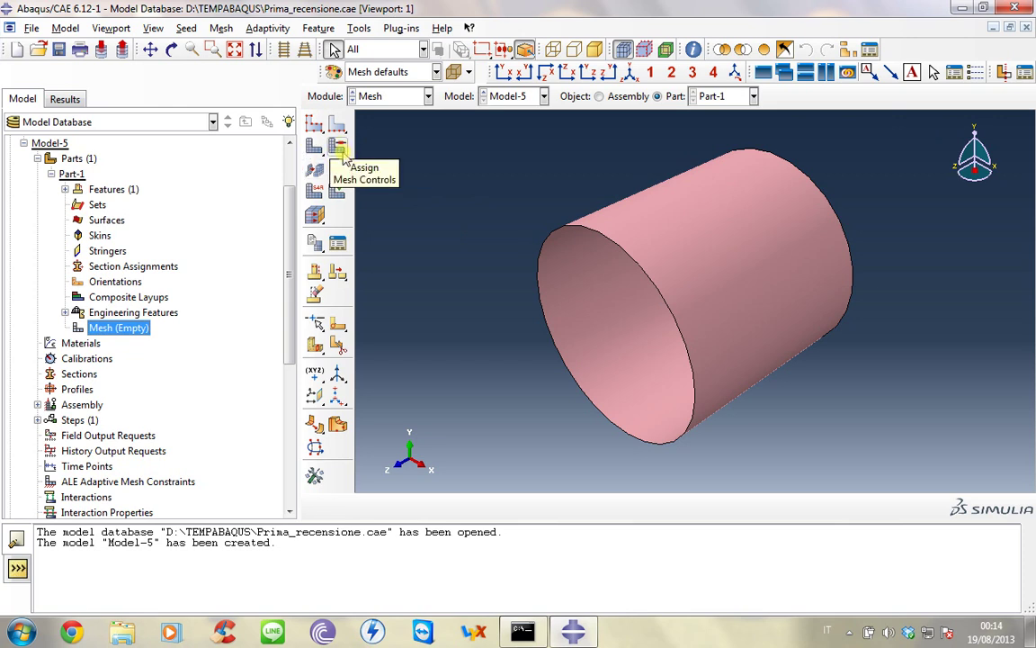
Set the cylinder's mesh control technique to Sweep.
{"action": "left_click", "coordinate": [338, 147]}
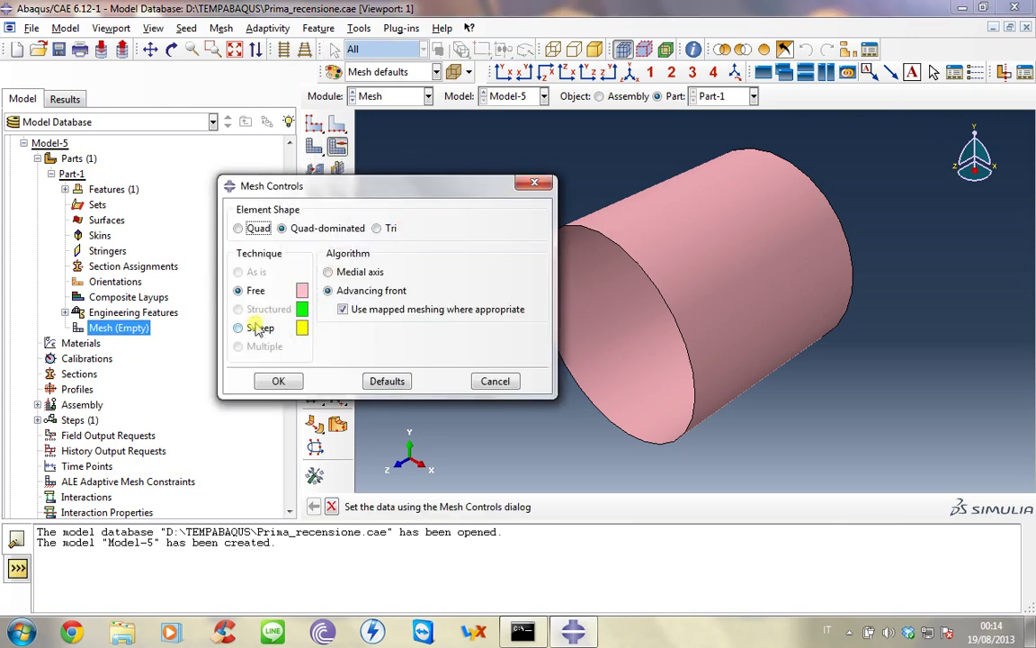
{"action": "left_click", "coordinate": [257, 330]}
{"action": "left_click", "coordinate": [279, 381]}
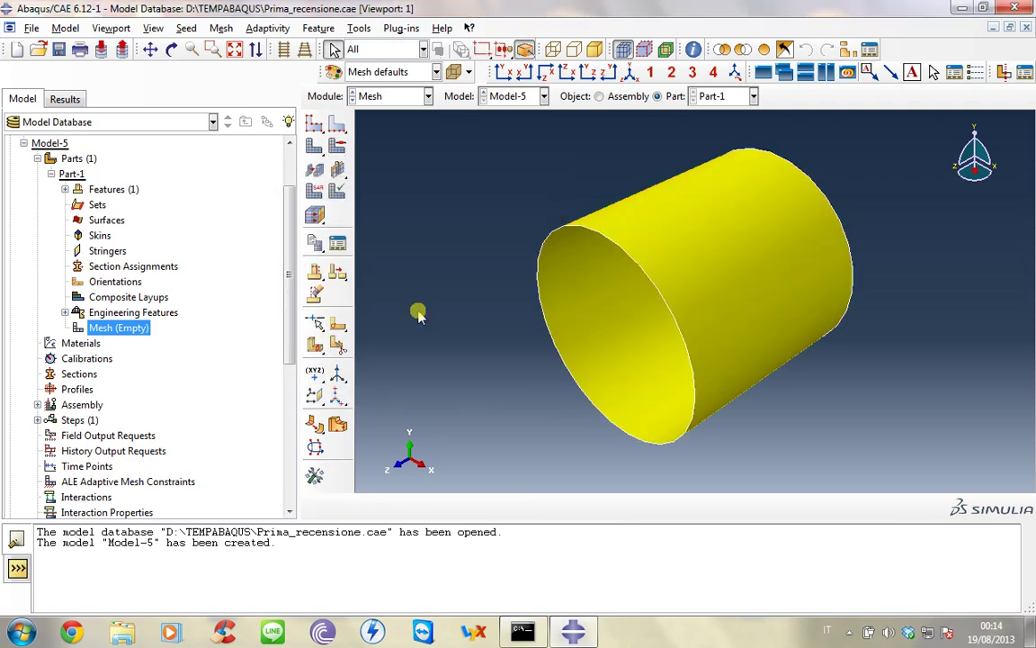
Apply global seeds of size 0.0125 to the cylinder.
{"action": "left_click", "coordinate": [316, 131]}
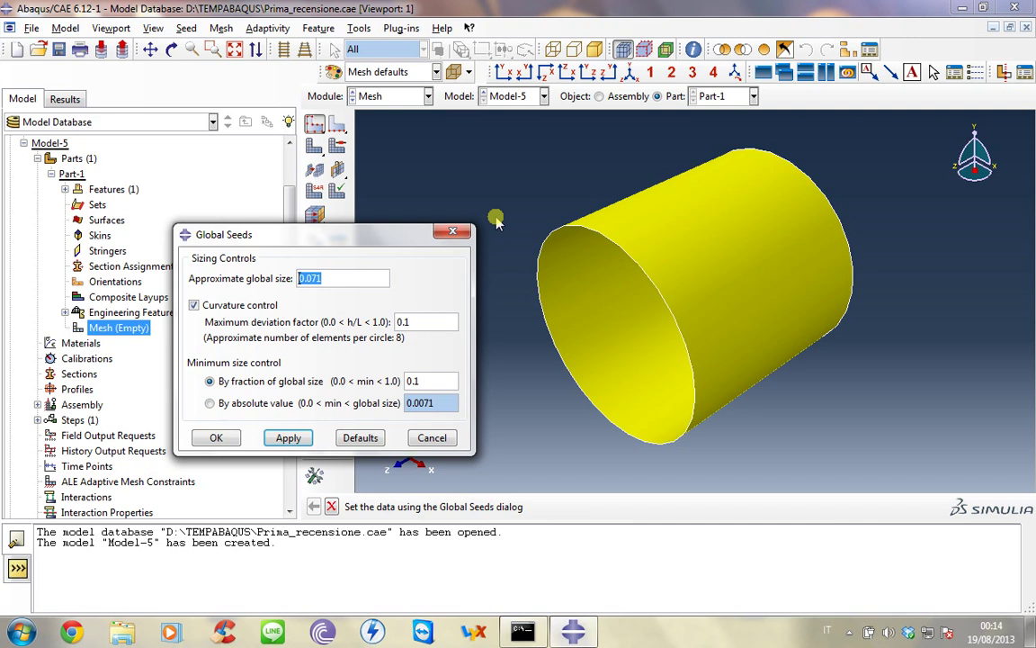
{"action": "type", "text": "0"}
{"action": "left_click", "coordinate": [288, 437]}
{"action": "left_click", "coordinate": [216, 437]}
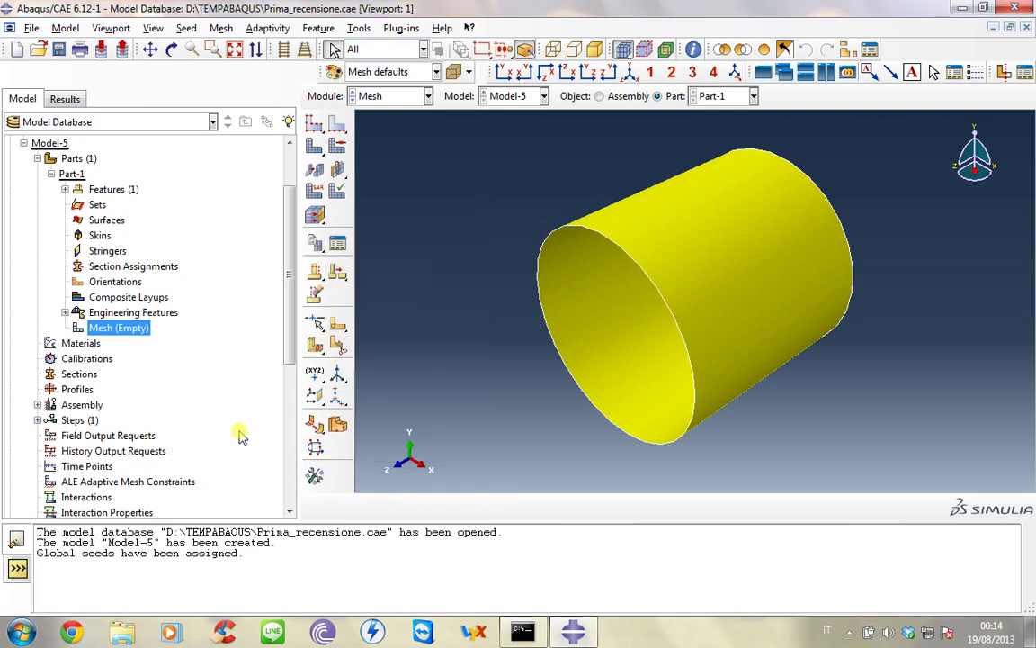
Mesh the cylinder part, producing 5040 elements.
{"action": "left_click", "coordinate": [315, 153]}
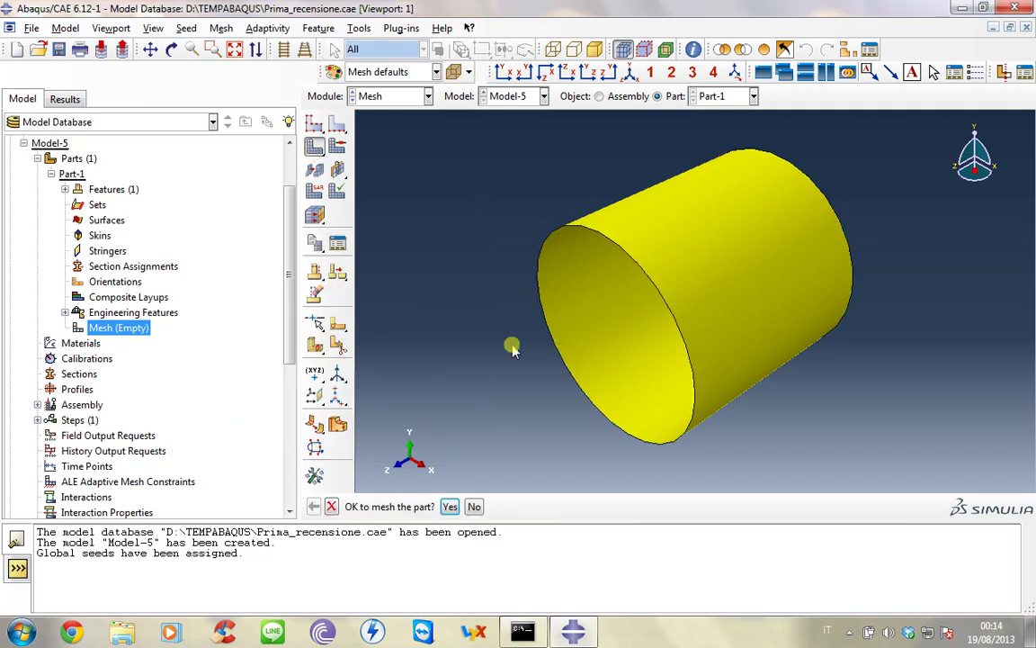
{"action": "left_click", "coordinate": [452, 502]}
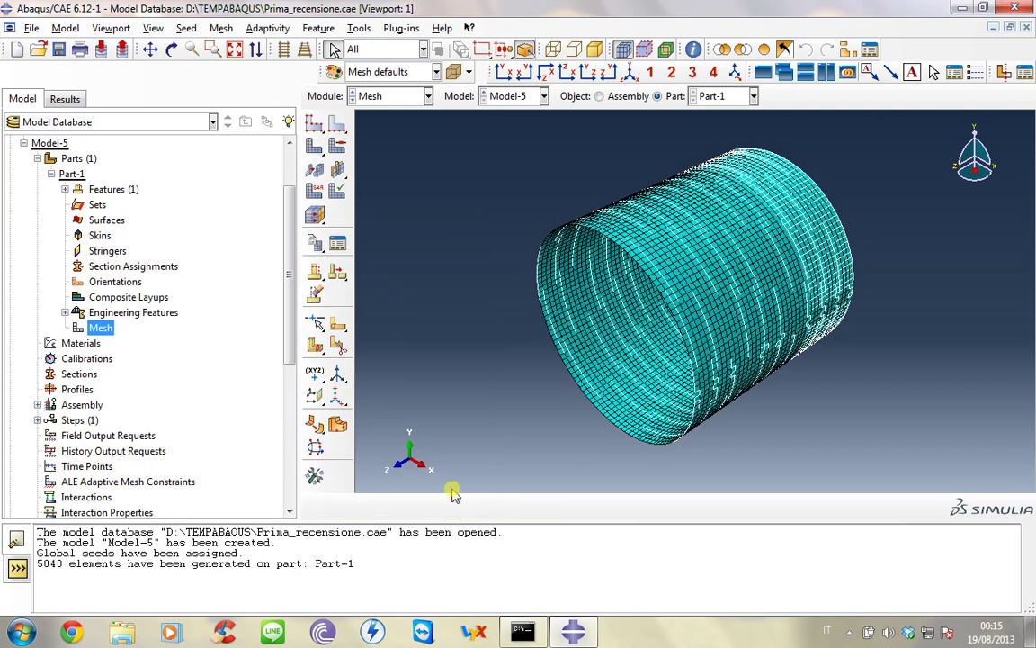
{"action": "left_click_drag", "start_coordinate": [827, 231], "coordinate": [745, 278], "text": "ctrl+alt"}
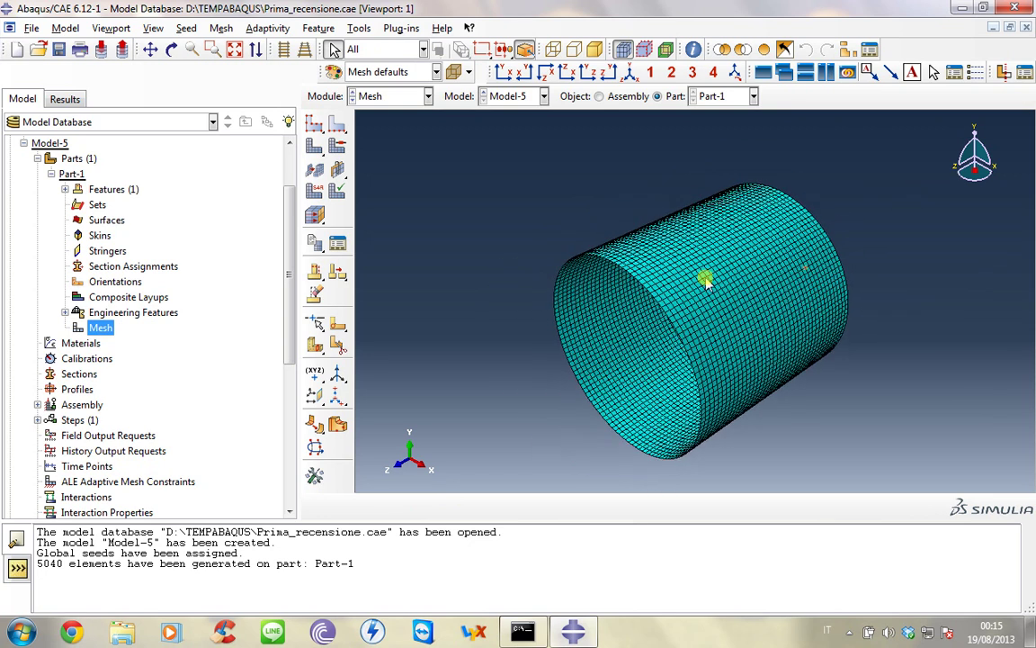
Create material Al_6061 with a mass density of 2700.
{"action": "left_click", "coordinate": [51, 174]}
{"action": "double_click", "coordinate": [65, 190]}
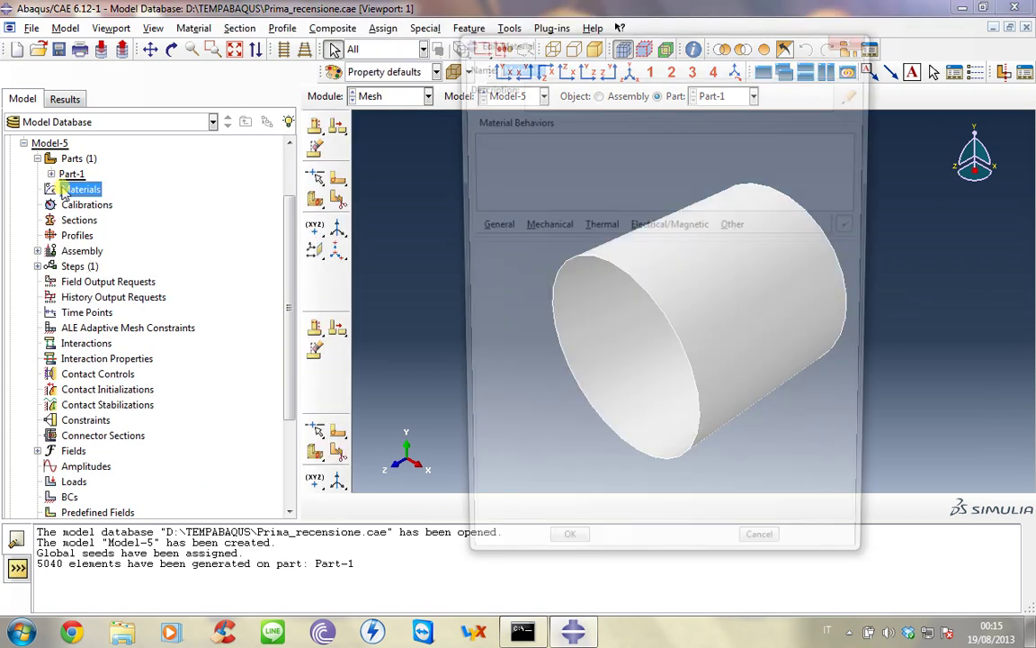
{"action": "type", "text": "Al_60"}
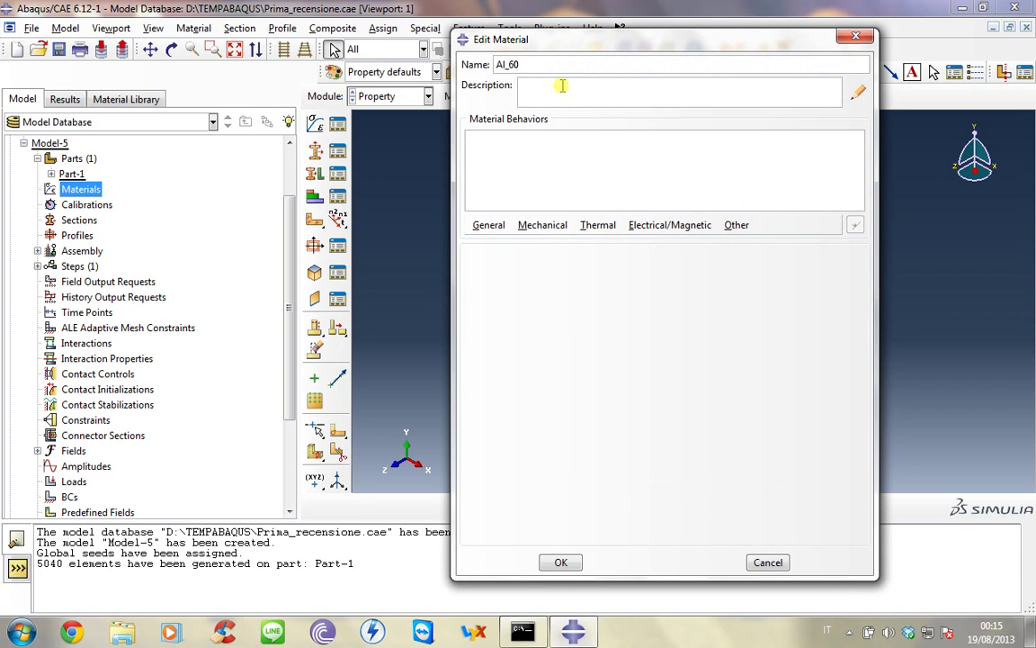
{"action": "left_click", "coordinate": [488, 225]}
{"action": "left_click", "coordinate": [501, 245]}
{"action": "left_click", "coordinate": [541, 384]}
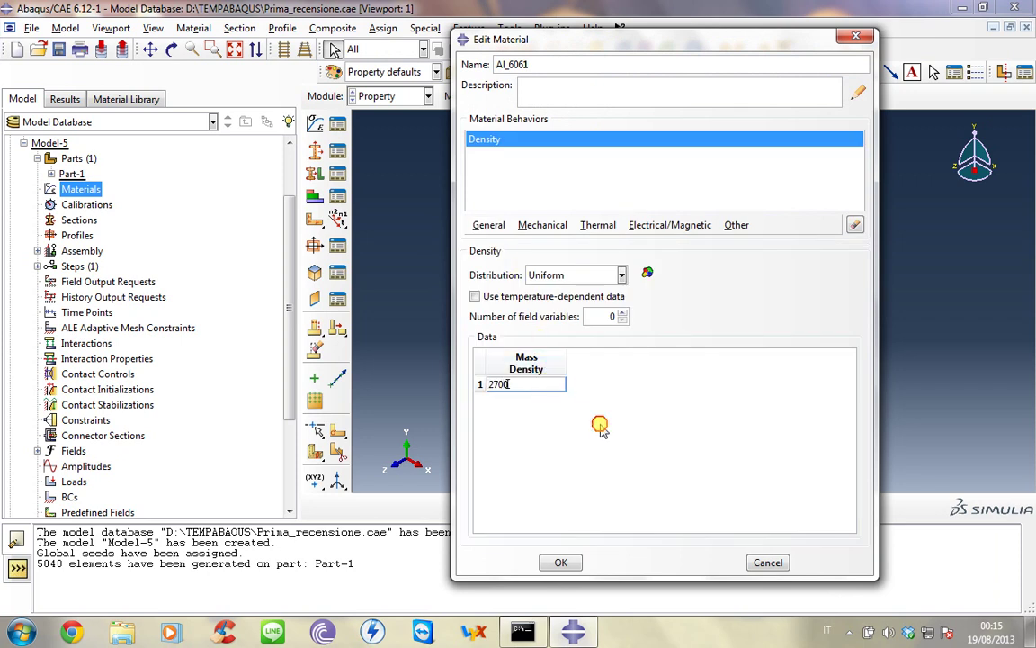
{"action": "type", "text": "2700"}
{"action": "key", "text": "Return"}
Give Al_6061 elastic behaviour: Young's modulus 68.9e9, Poisson's ratio 0.33.
{"action": "left_click", "coordinate": [541, 226]}
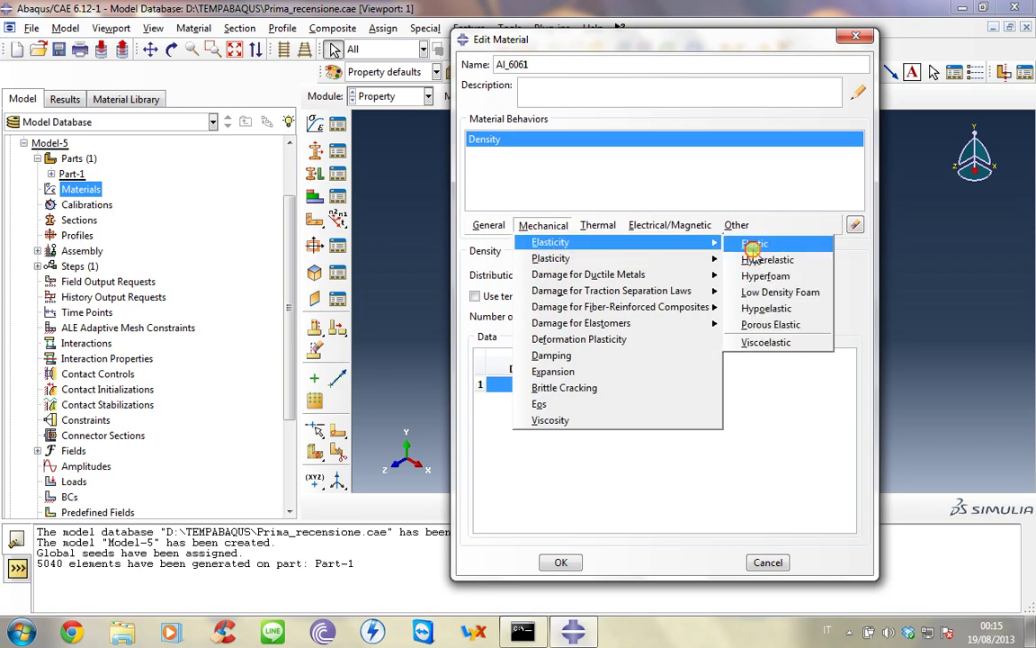
{"action": "left_click", "coordinate": [755, 305]}
{"action": "left_click", "coordinate": [531, 447]}
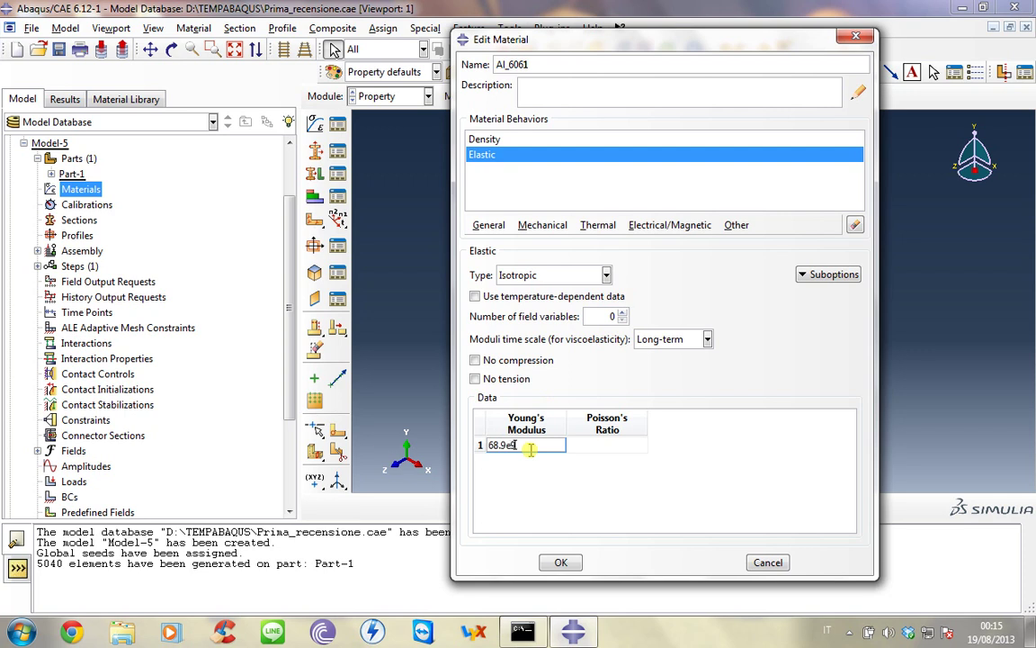
{"action": "key", "text": "Tab"}
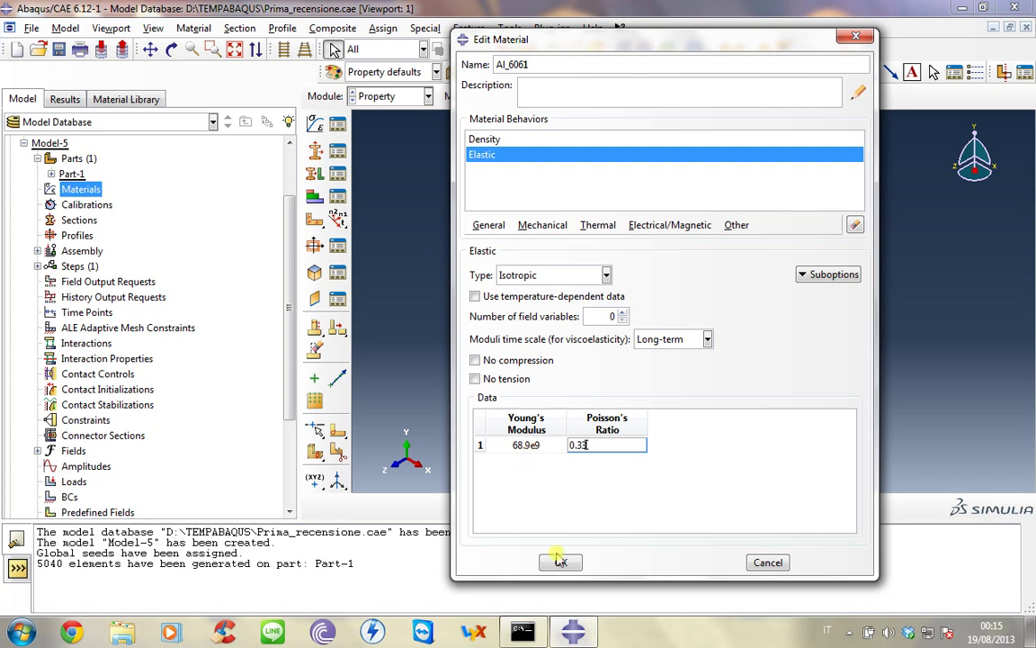
{"action": "key", "text": "Return"}
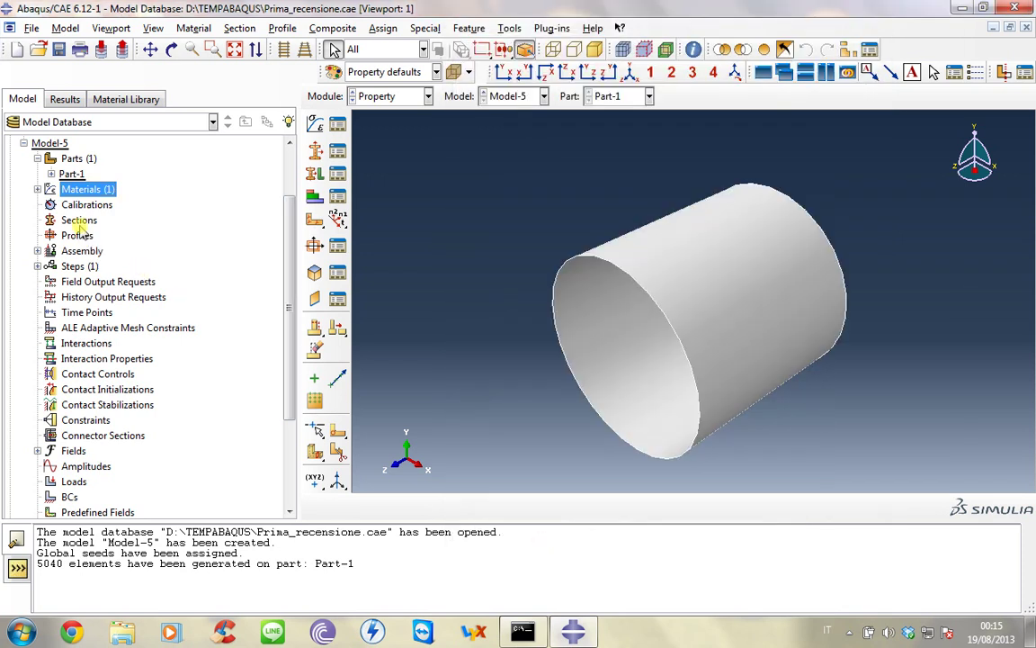
{"action": "double_click", "coordinate": [80, 220]}
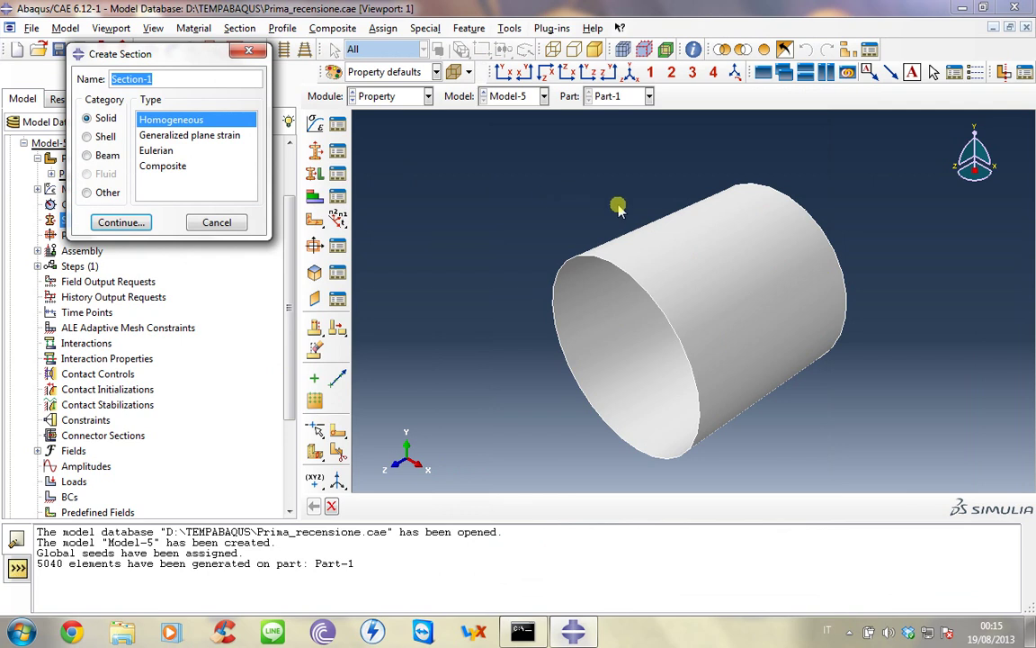
Make Section-1 a homogeneous shell of Al_6061, 2e-3 thick.
{"action": "left_click", "coordinate": [88, 137]}
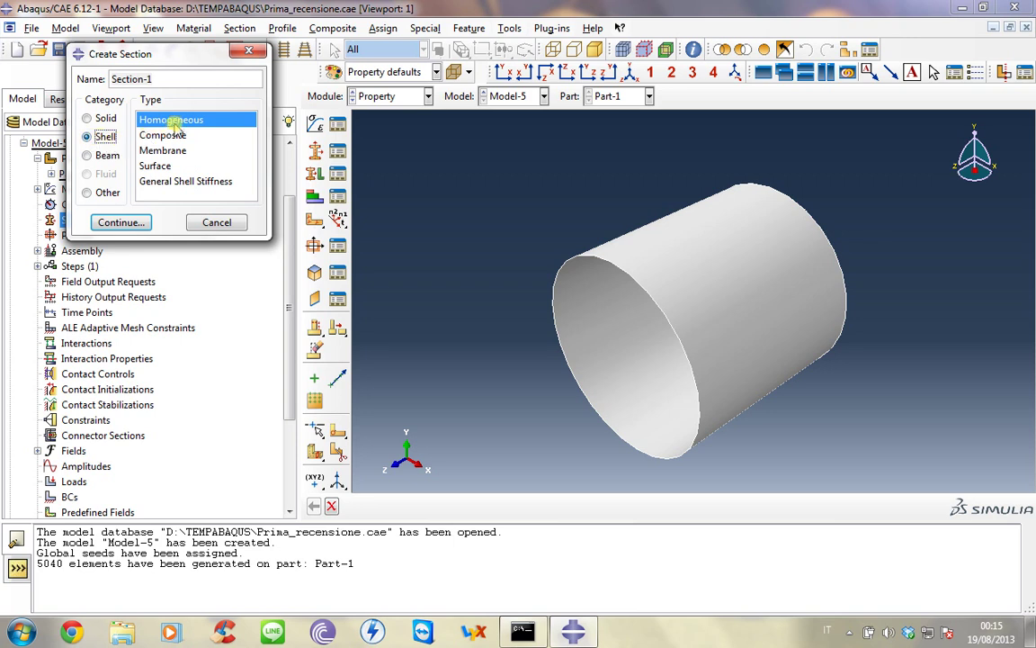
{"action": "left_click", "coordinate": [126, 223]}
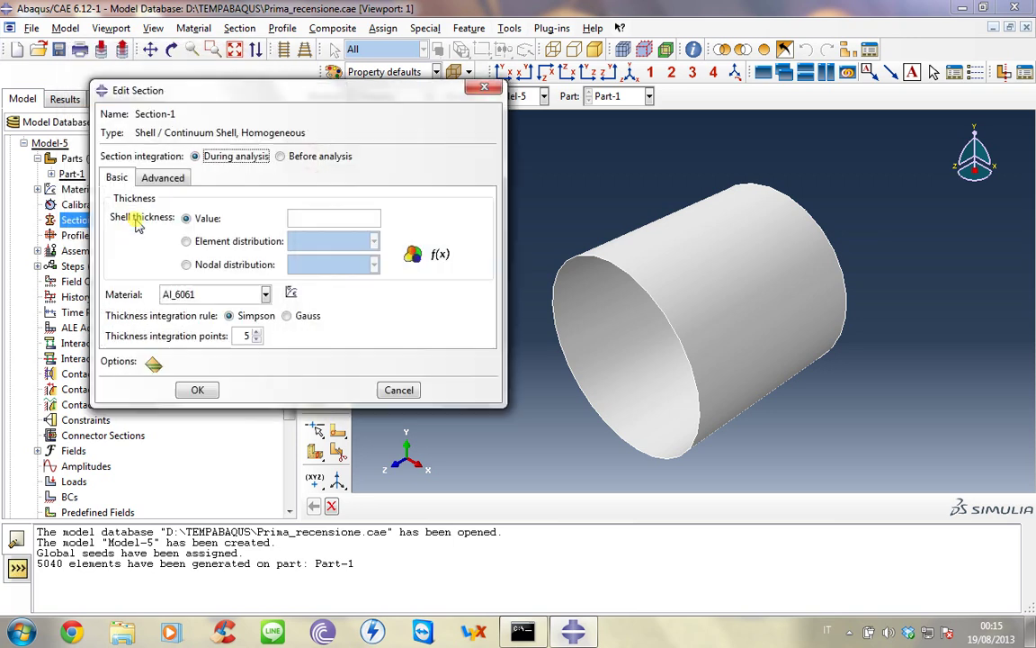
{"action": "left_click", "coordinate": [304, 217]}
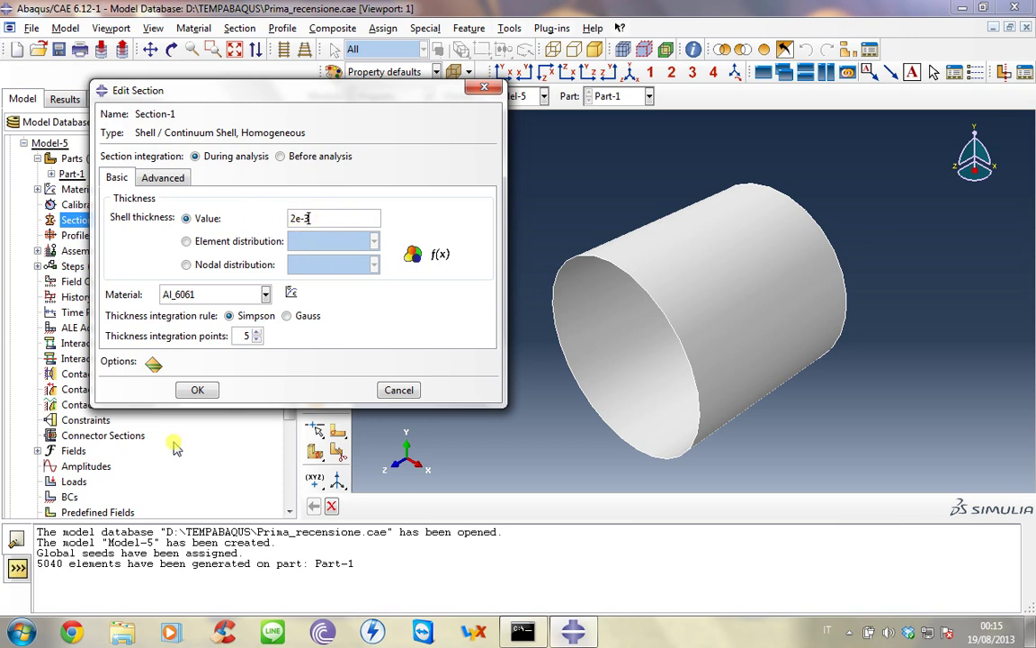
{"action": "left_click", "coordinate": [197, 390]}
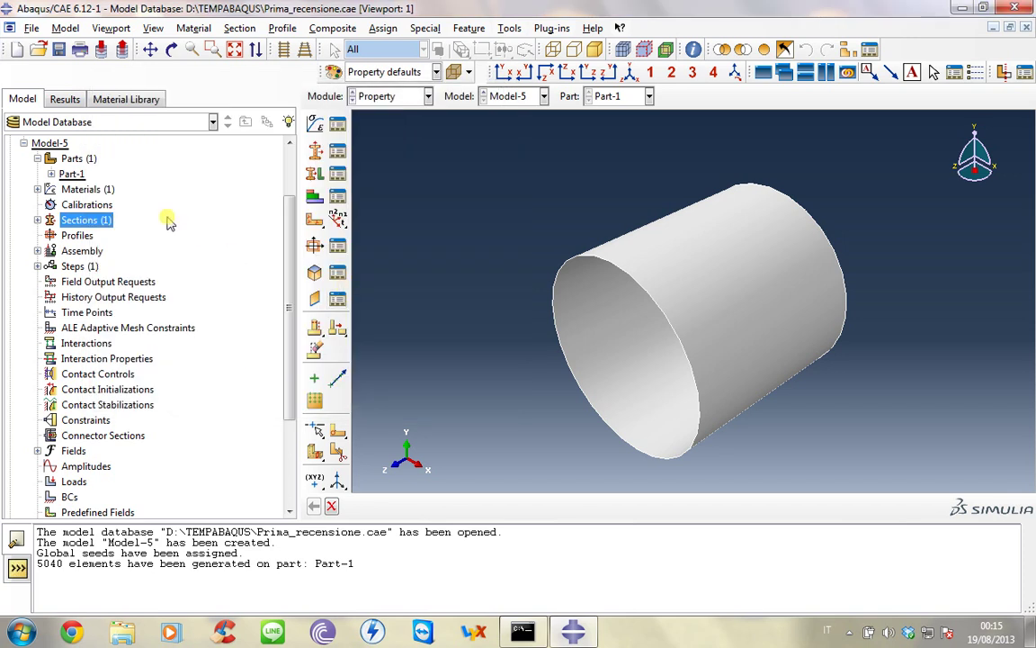
Assign Section-1 to the whole cylinder and save Prima_recensione.cae.
{"action": "left_click", "coordinate": [52, 173]}
{"action": "left_click", "coordinate": [106, 267]}
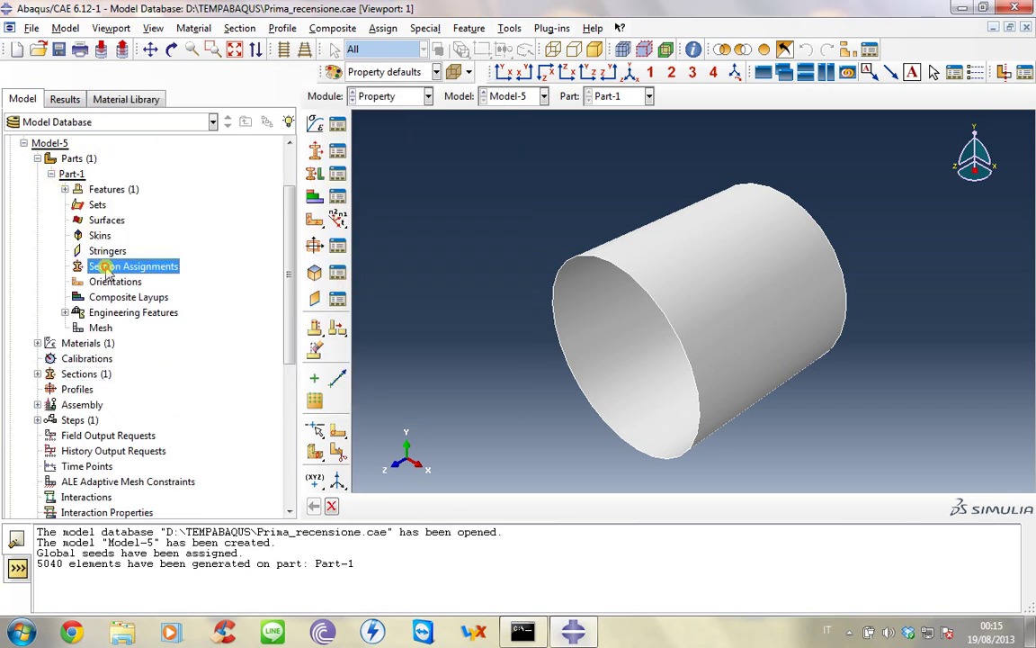
{"action": "double_click", "coordinate": [105, 267]}
{"action": "left_click", "coordinate": [660, 304]}
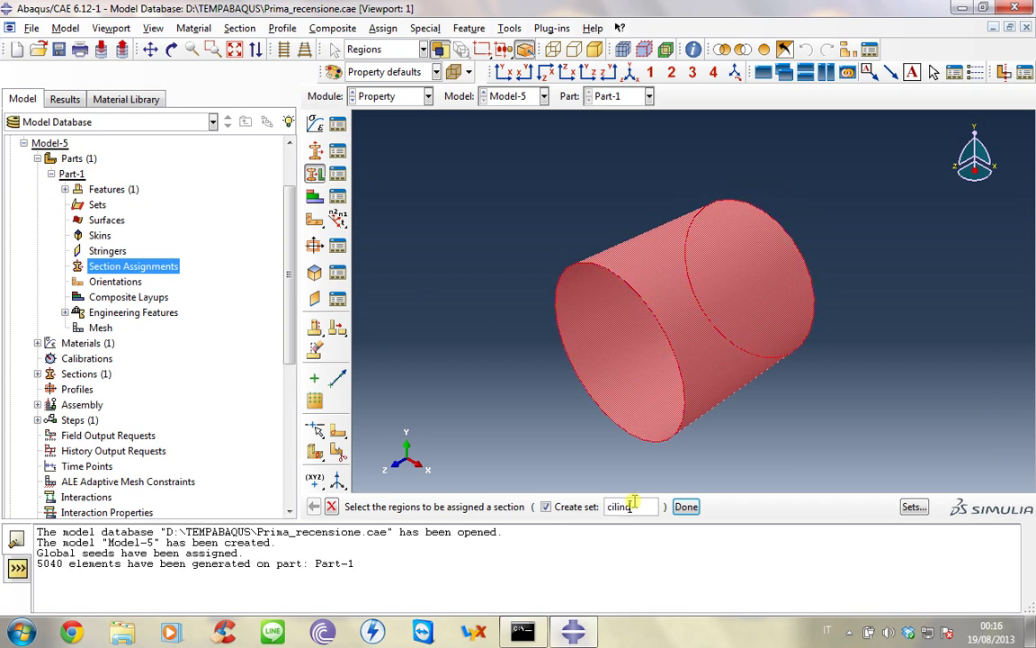
{"action": "left_click", "coordinate": [685, 507]}
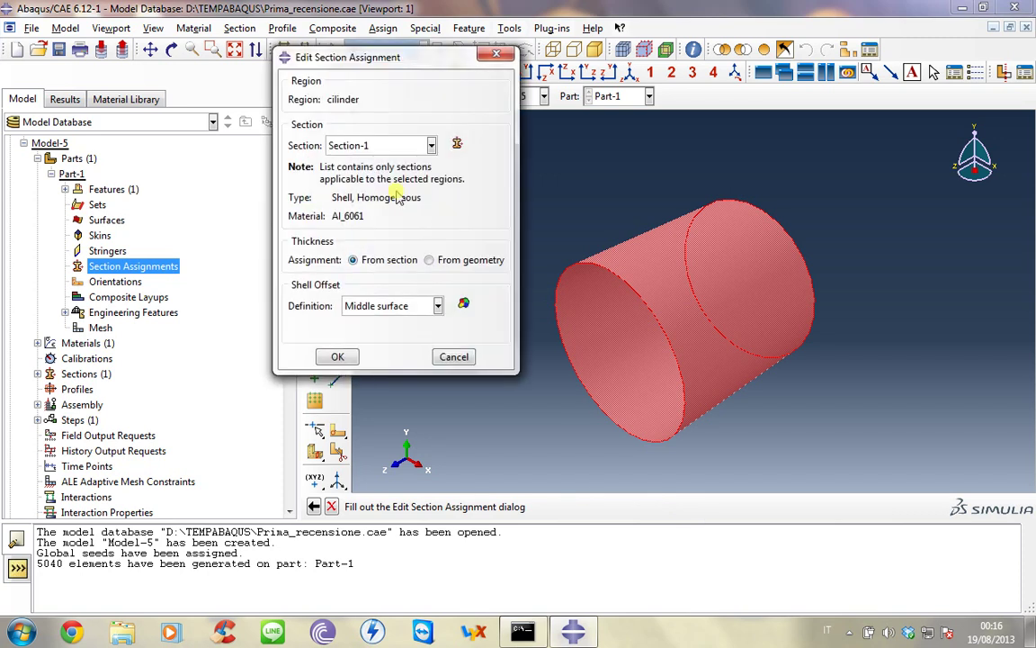
{"action": "left_click", "coordinate": [338, 356]}
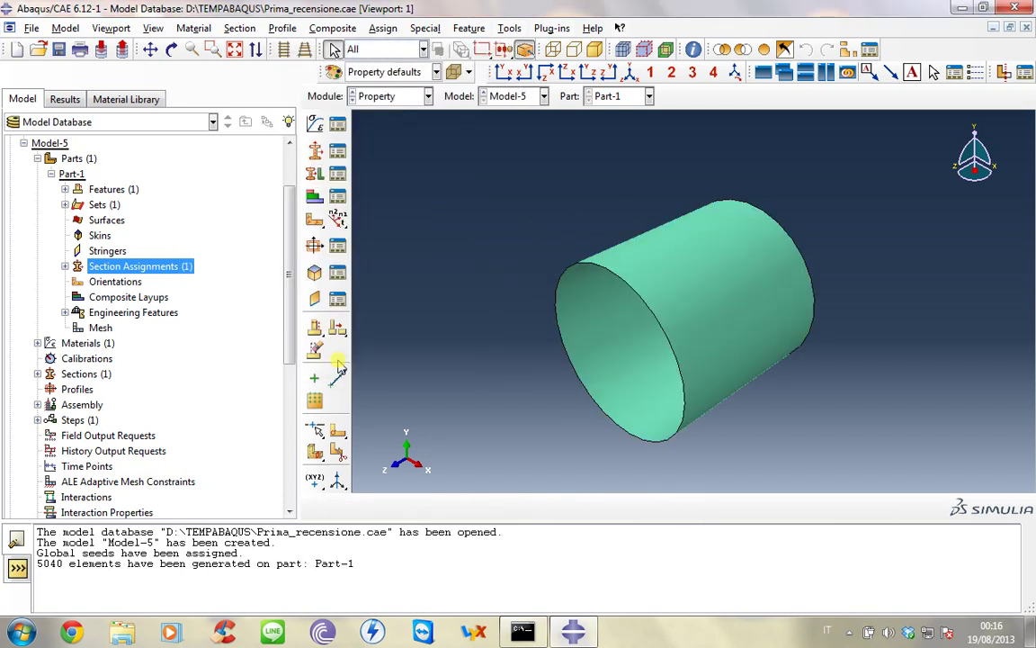
{"action": "left_click", "coordinate": [59, 51]}
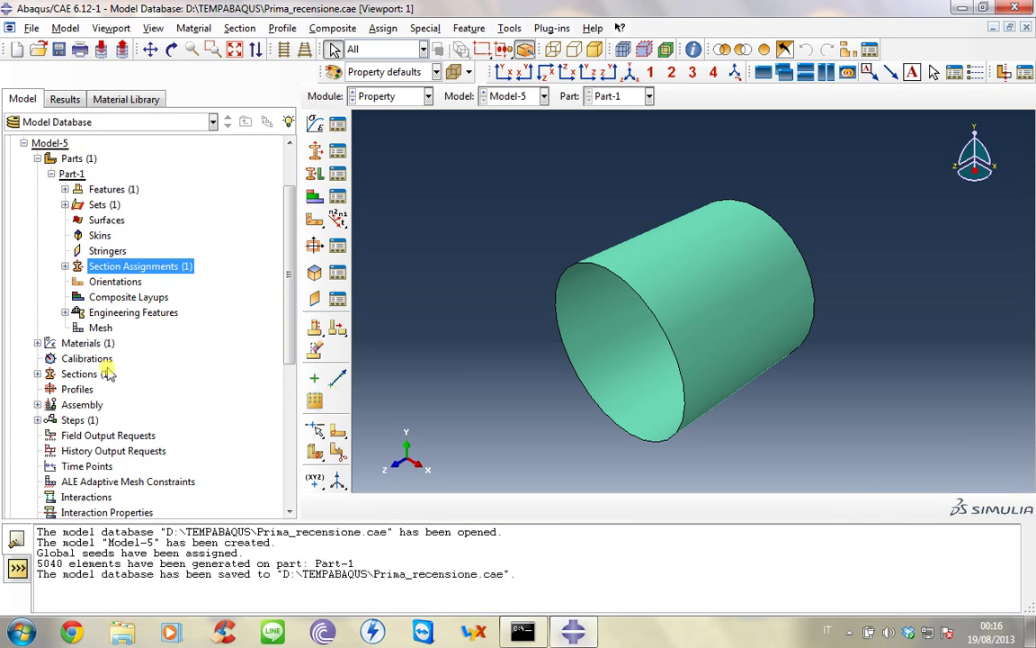
{"action": "left_click", "coordinate": [50, 173]}
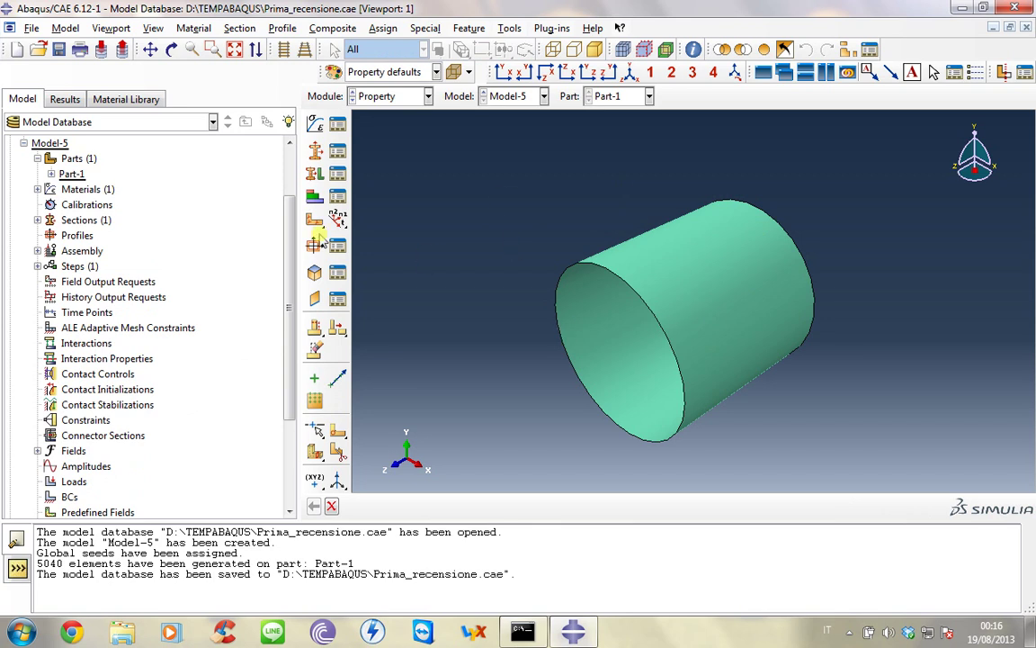
Instance the meshed cylinder Part-1 into Model-5's assembly.
{"action": "left_click", "coordinate": [37, 251]}
{"action": "double_click", "coordinate": [94, 267]}
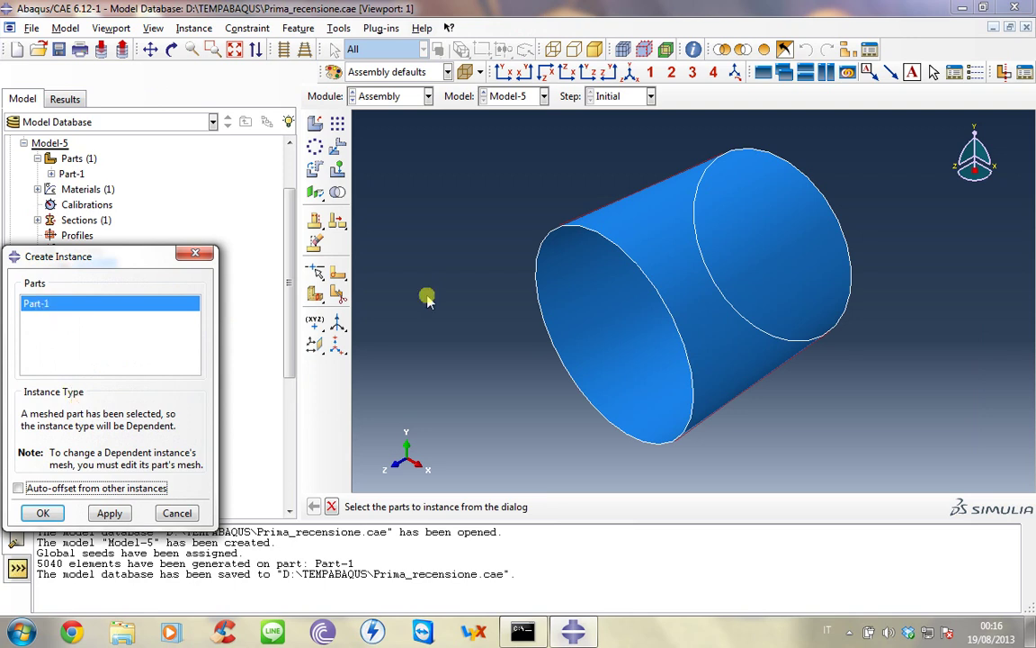
{"action": "left_click", "coordinate": [47, 512]}
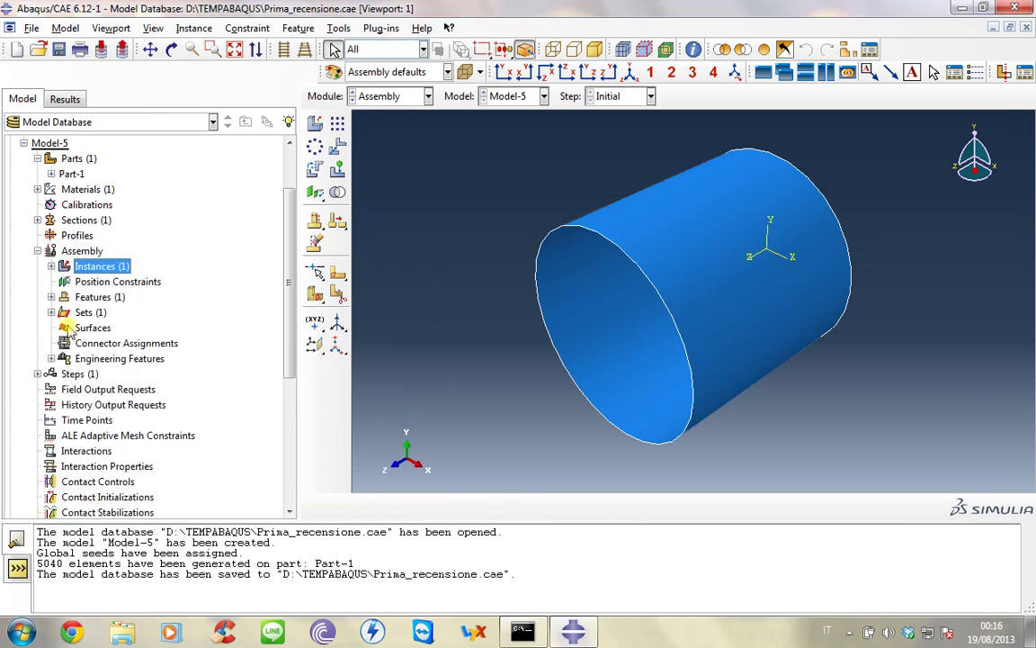
Create node set Down_nodes from the far circular edge's 126 nodes.
{"action": "double_click", "coordinate": [85, 313]}
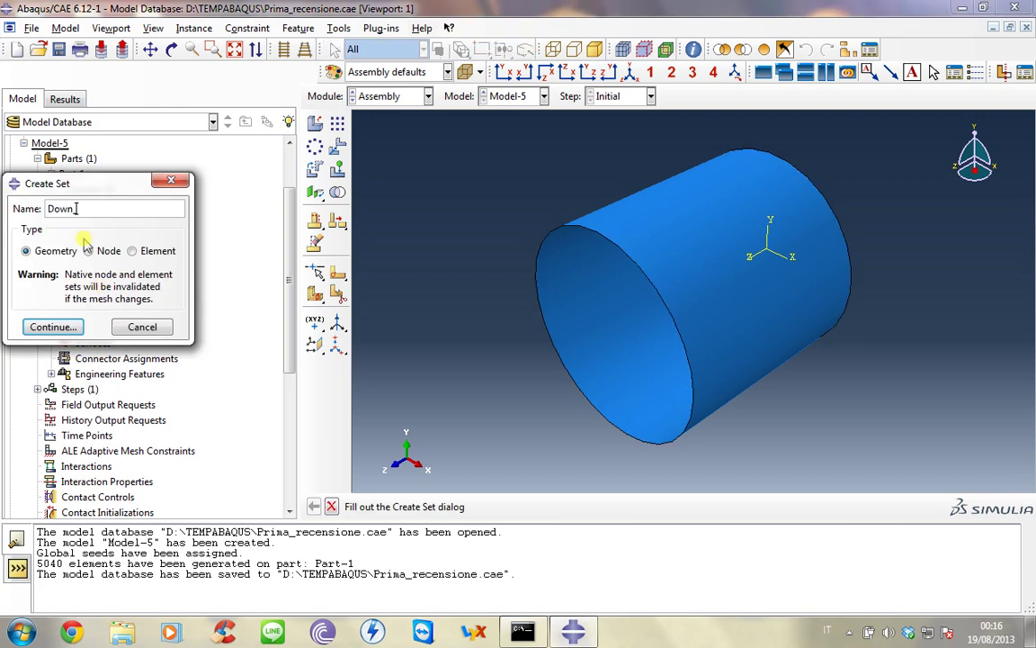
{"action": "left_click", "coordinate": [87, 252]}
{"action": "left_click", "coordinate": [54, 327]}
{"action": "left_click", "coordinate": [520, 507]}
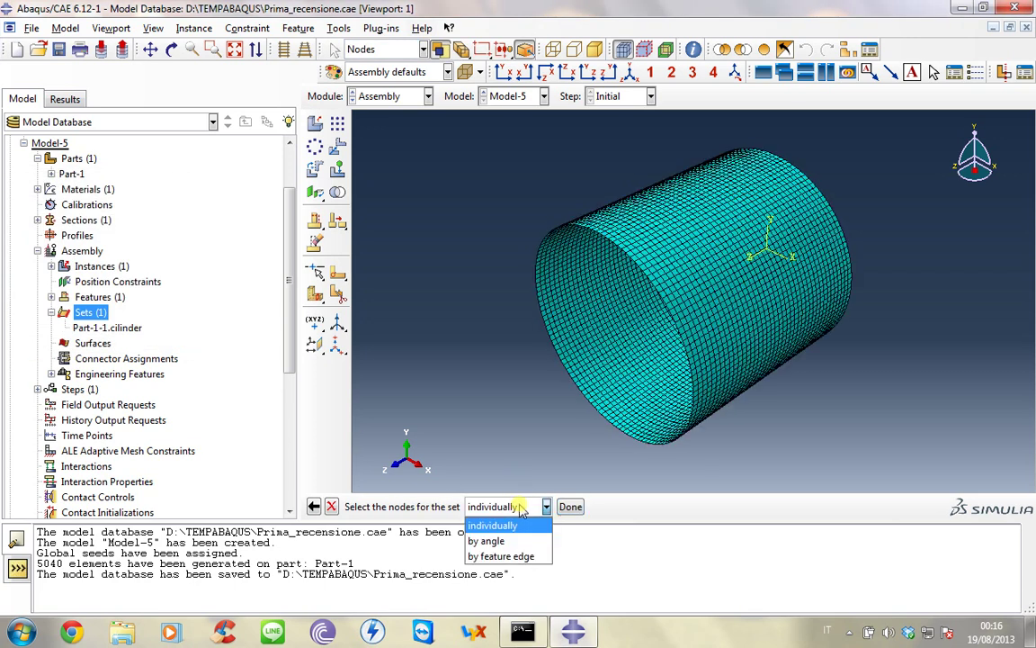
{"action": "left_click", "coordinate": [500, 557]}
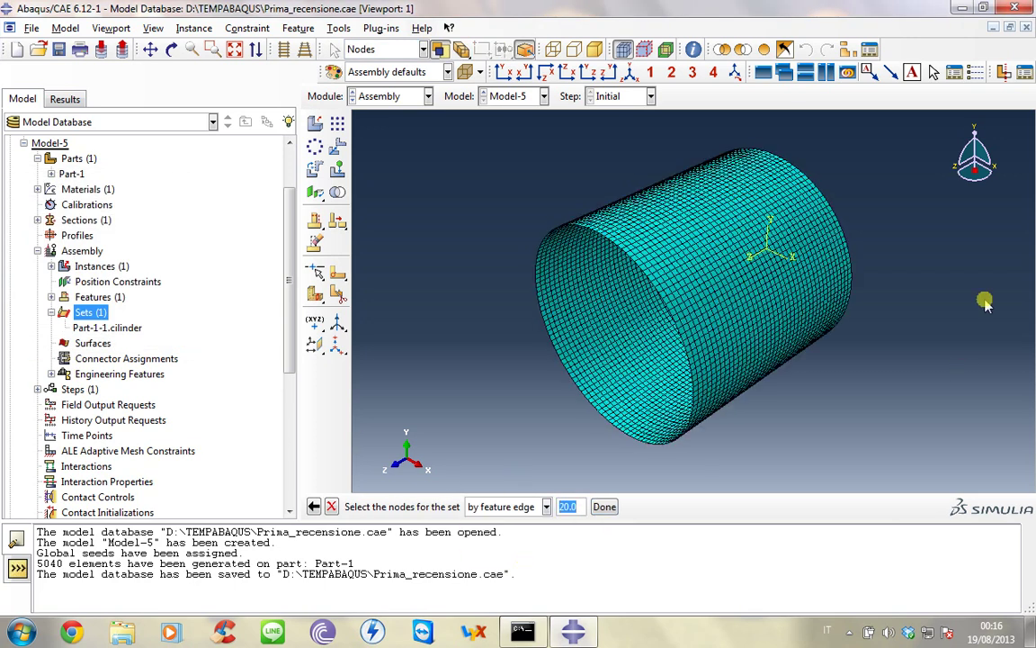
{"action": "left_click", "coordinate": [827, 204]}
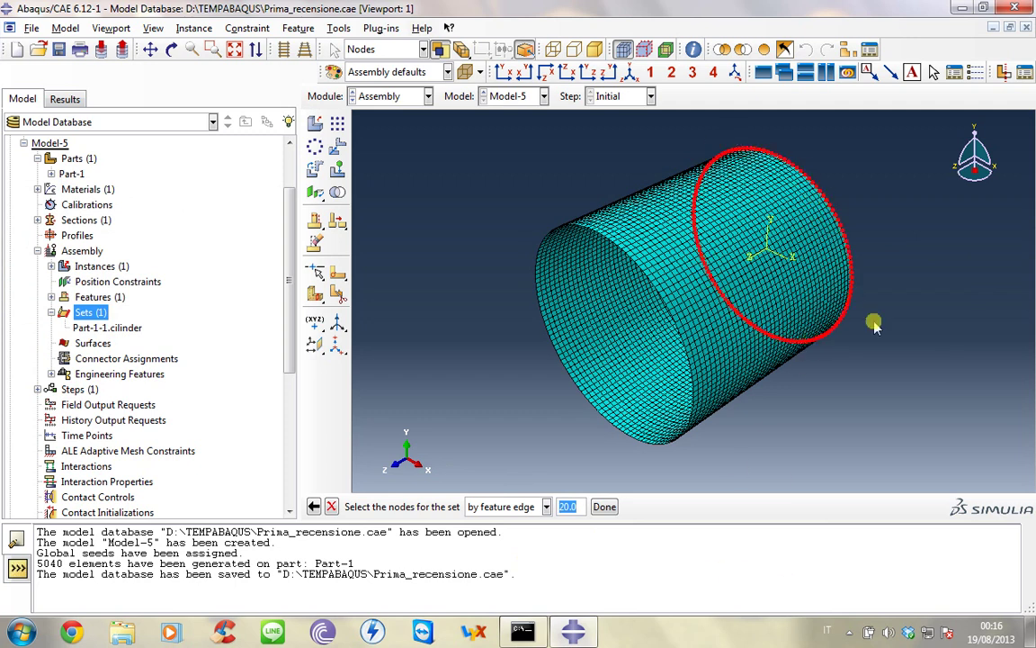
{"action": "left_click", "coordinate": [605, 507]}
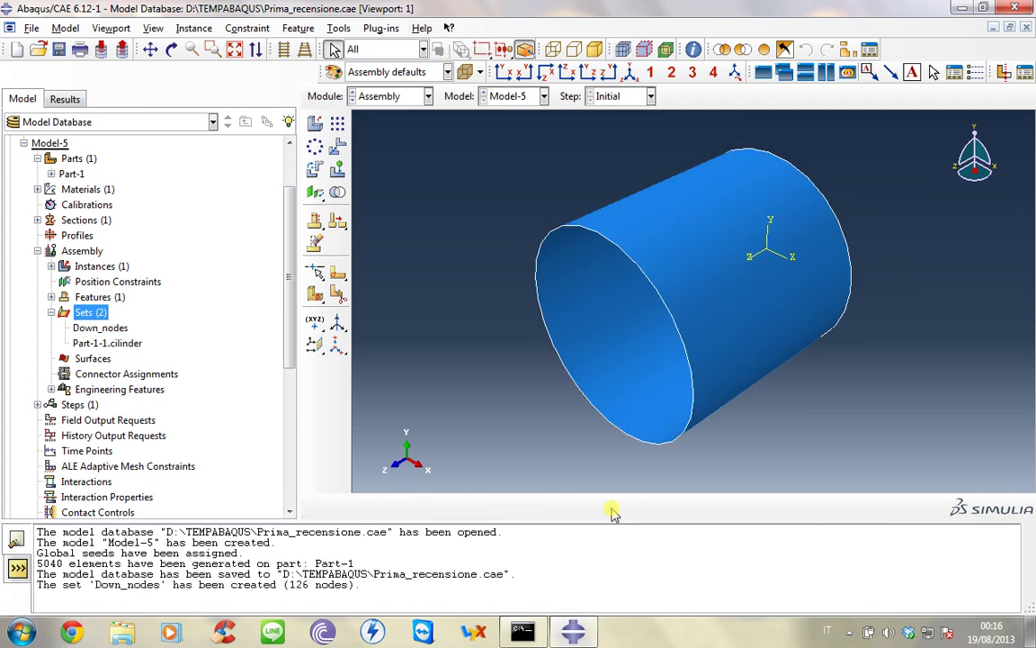
Create node set upper_nodes from the front circular edge's 126 nodes.
{"action": "double_click", "coordinate": [84, 313]}
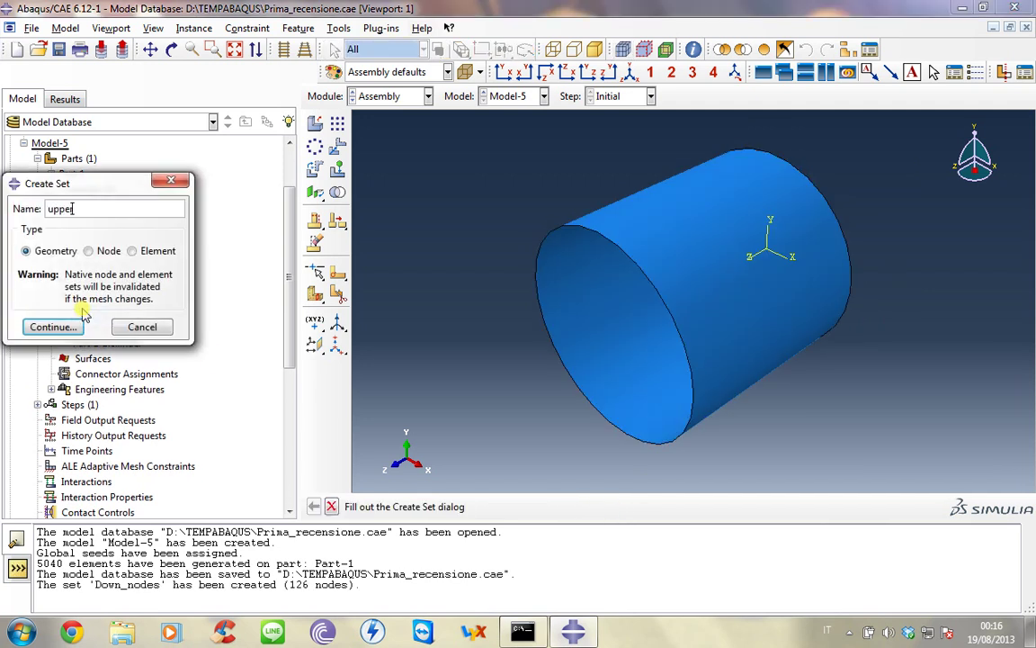
{"action": "left_click", "coordinate": [90, 251]}
{"action": "left_click", "coordinate": [45, 326]}
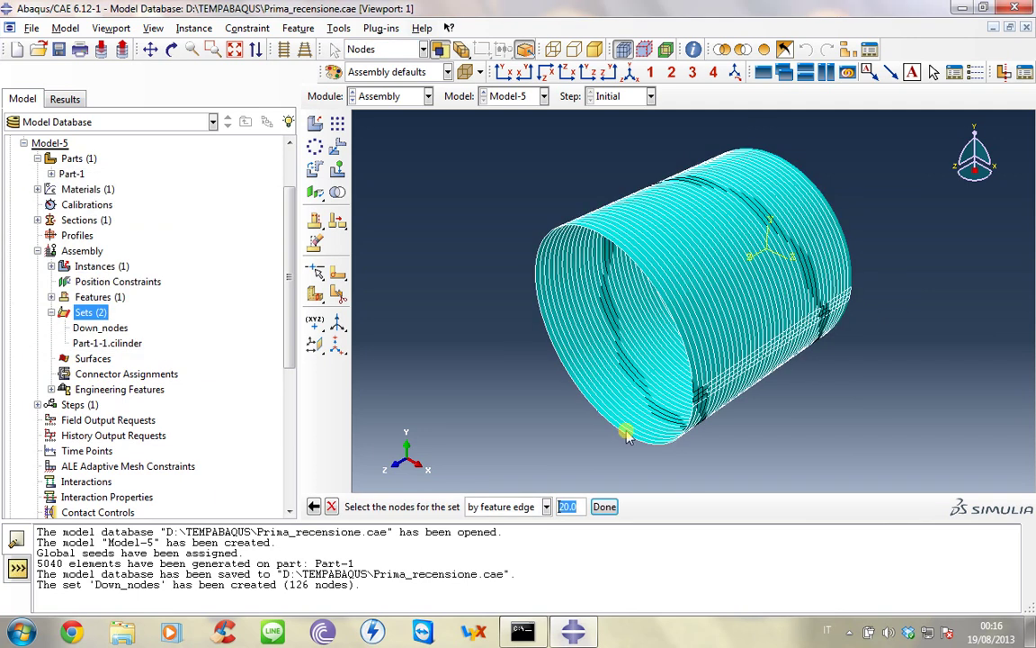
{"action": "left_click", "coordinate": [679, 337]}
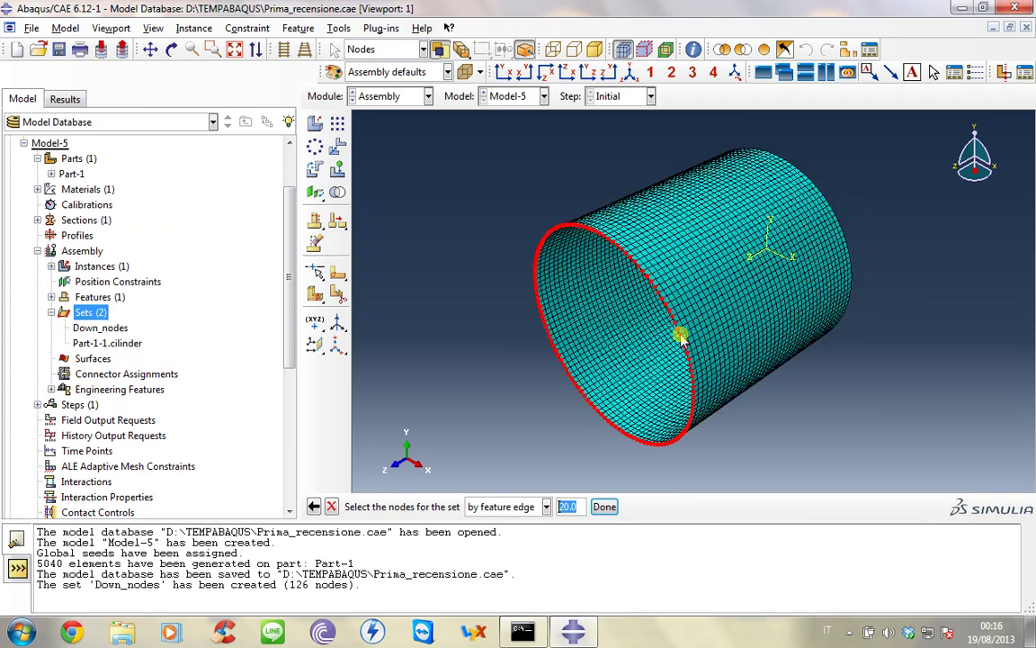
{"action": "left_click", "coordinate": [604, 506]}
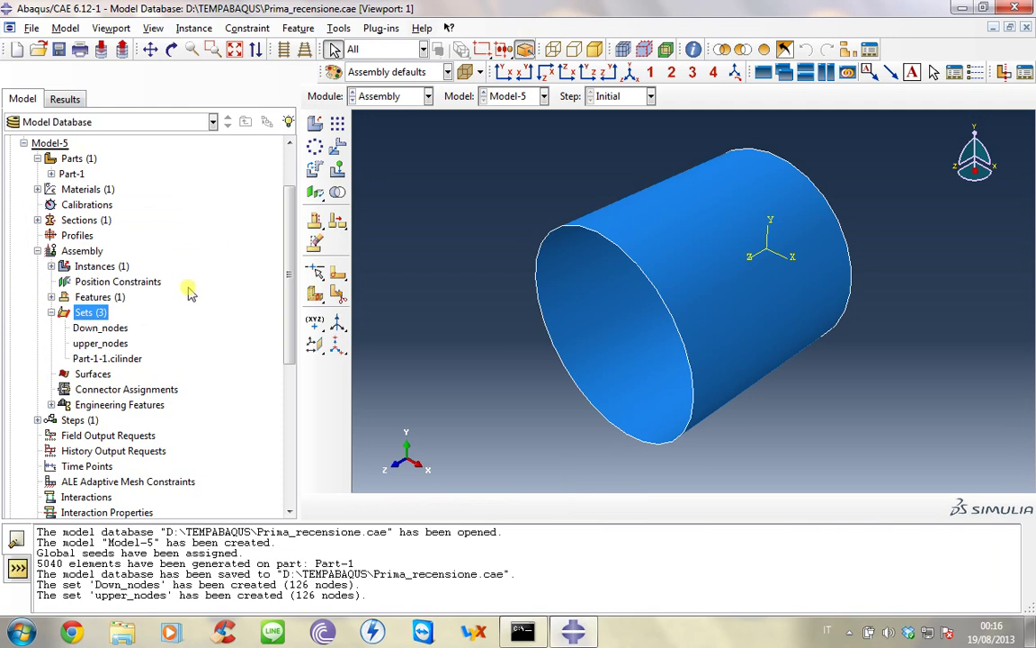
Rotate the cylinder to stand upright and collapse the Sets list in the model tree.
{"action": "left_click", "coordinate": [171, 48]}
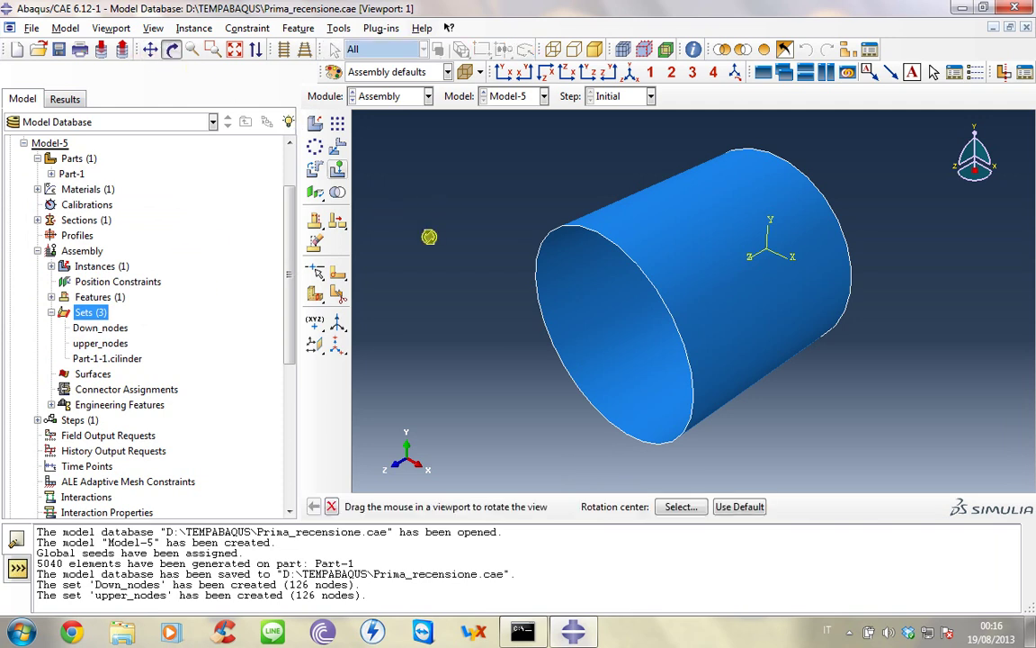
{"action": "left_click_drag", "start_coordinate": [525, 195], "coordinate": [777, 185]}
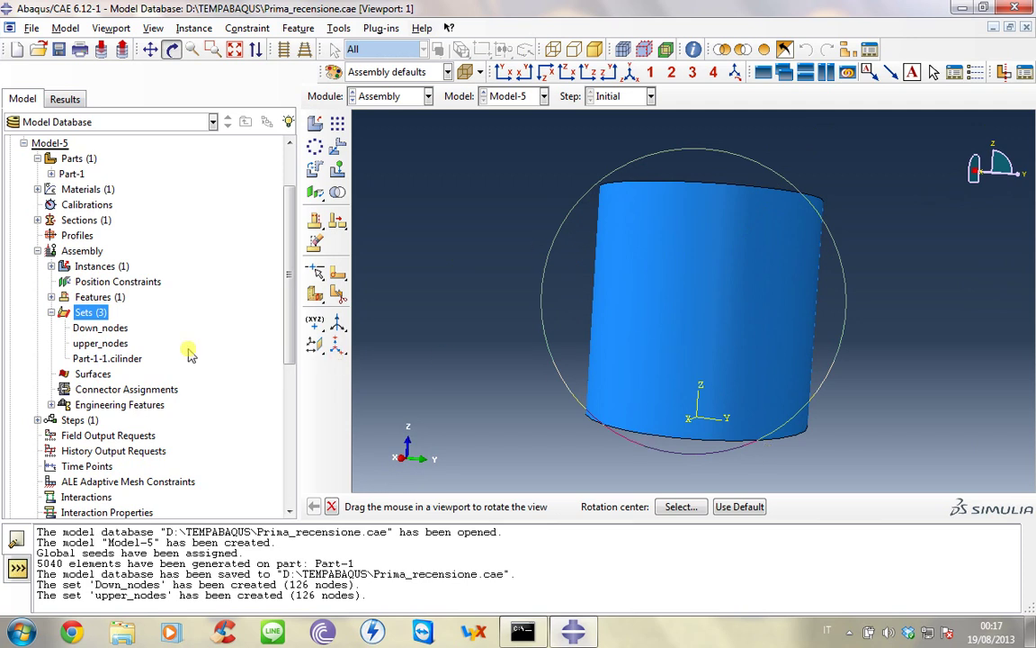
{"action": "left_click", "coordinate": [52, 312]}
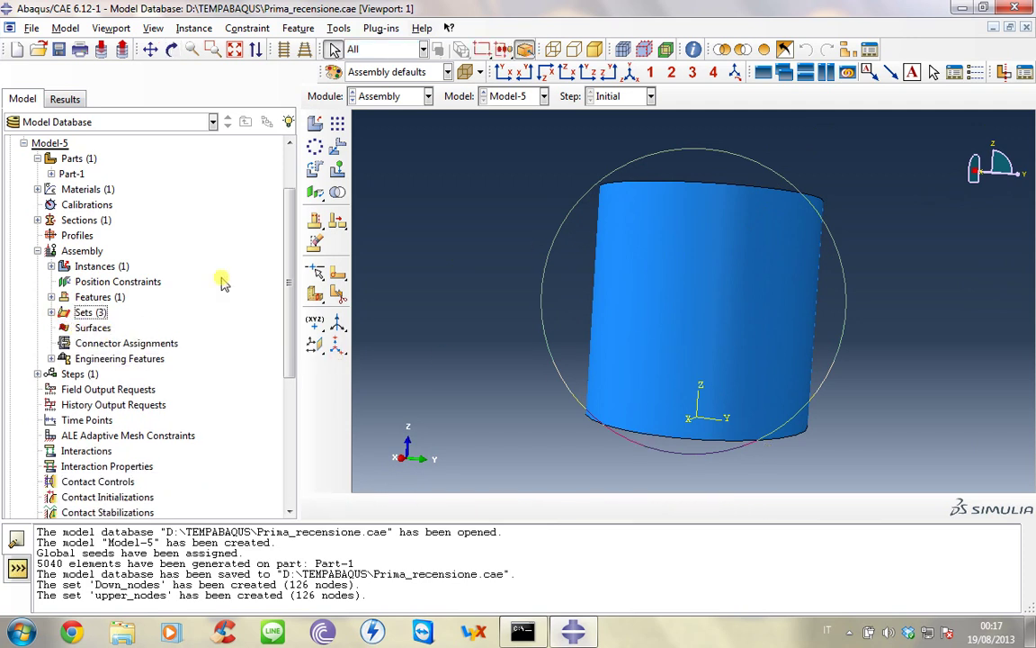
Switch to the Interaction module and place RP-1 at the centre of one cylinder end.
{"action": "left_click", "coordinate": [407, 96]}
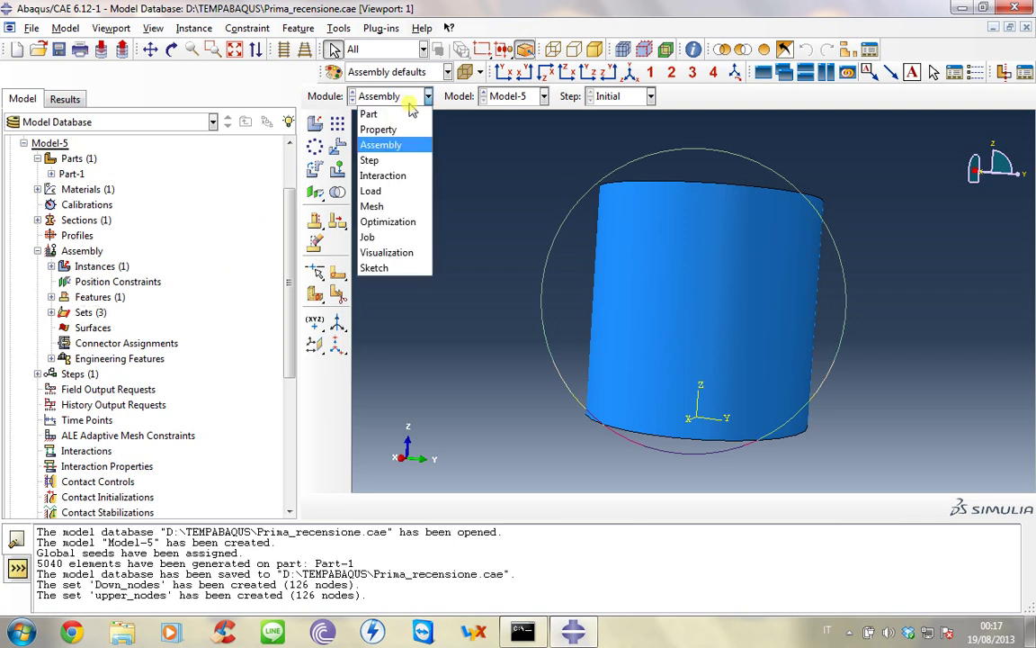
{"action": "left_click", "coordinate": [409, 171]}
{"action": "left_click", "coordinate": [314, 339]}
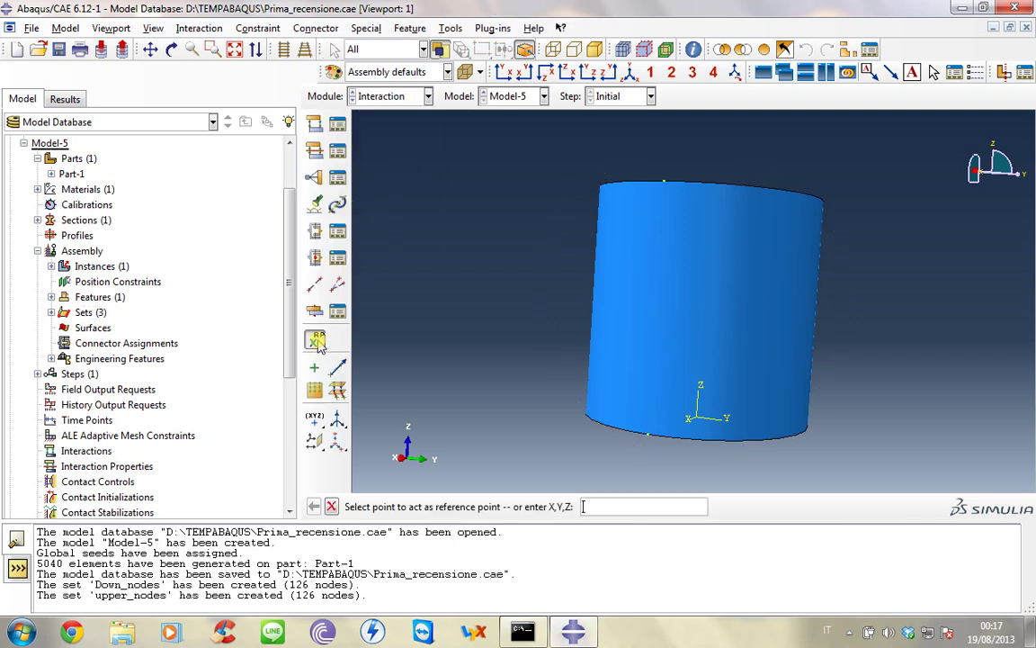
{"action": "left_click", "coordinate": [172, 49]}
{"action": "left_click_drag", "start_coordinate": [717, 405], "coordinate": [740, 331]}
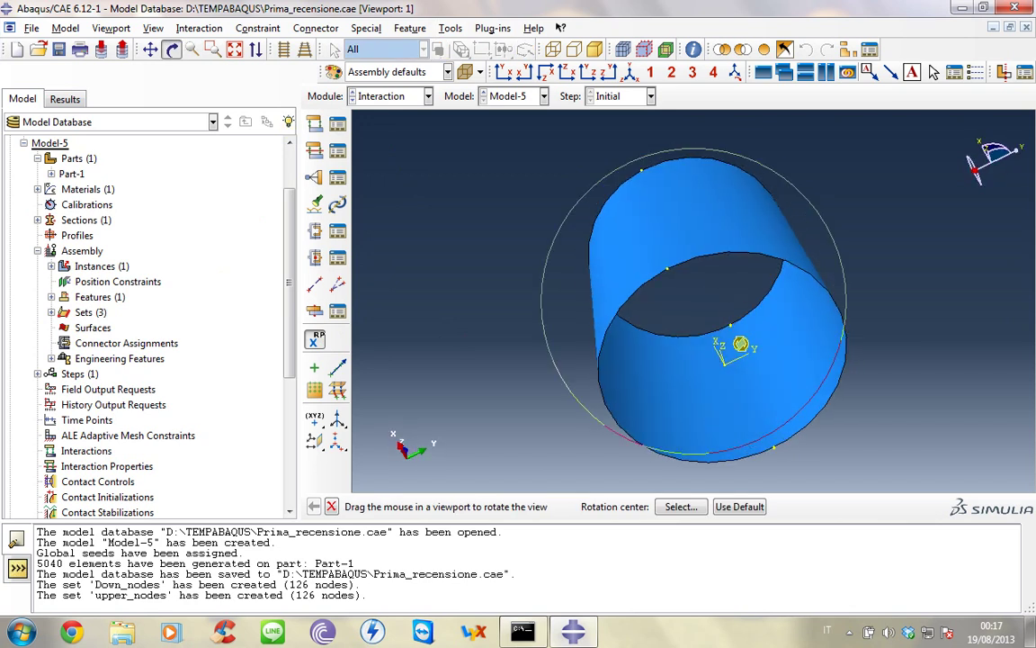
{"action": "key", "text": "Escape"}
{"action": "left_click", "coordinate": [725, 372]}
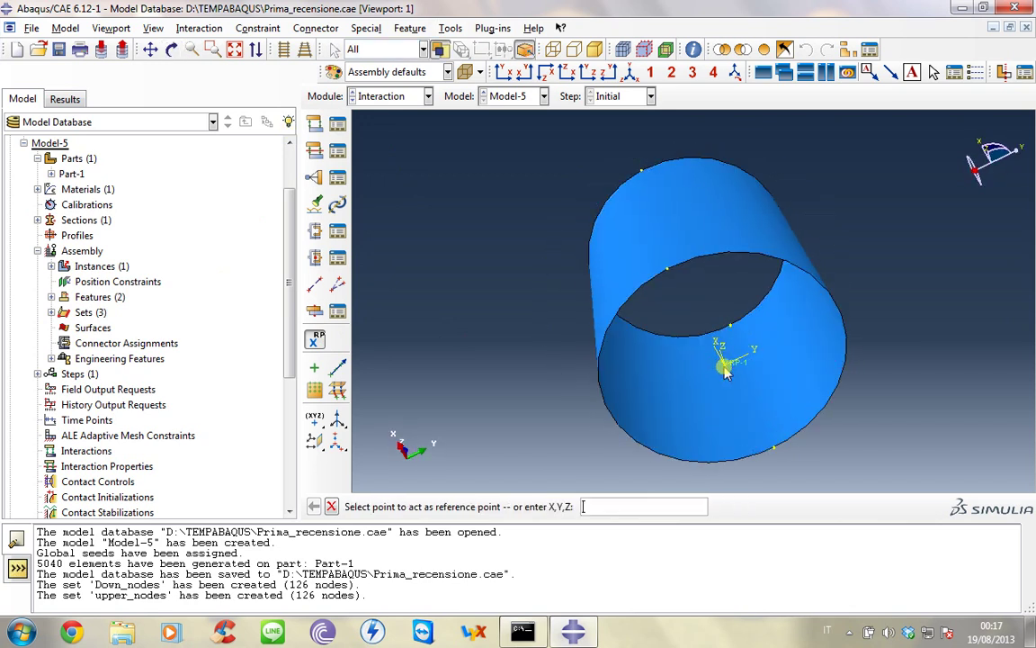
Place RP-2 at the centre of the opposite end, then turn the cylinder back upright.
{"action": "left_click", "coordinate": [172, 49]}
{"action": "left_click_drag", "start_coordinate": [509, 220], "coordinate": [805, 377]}
{"action": "key", "text": "Escape"}
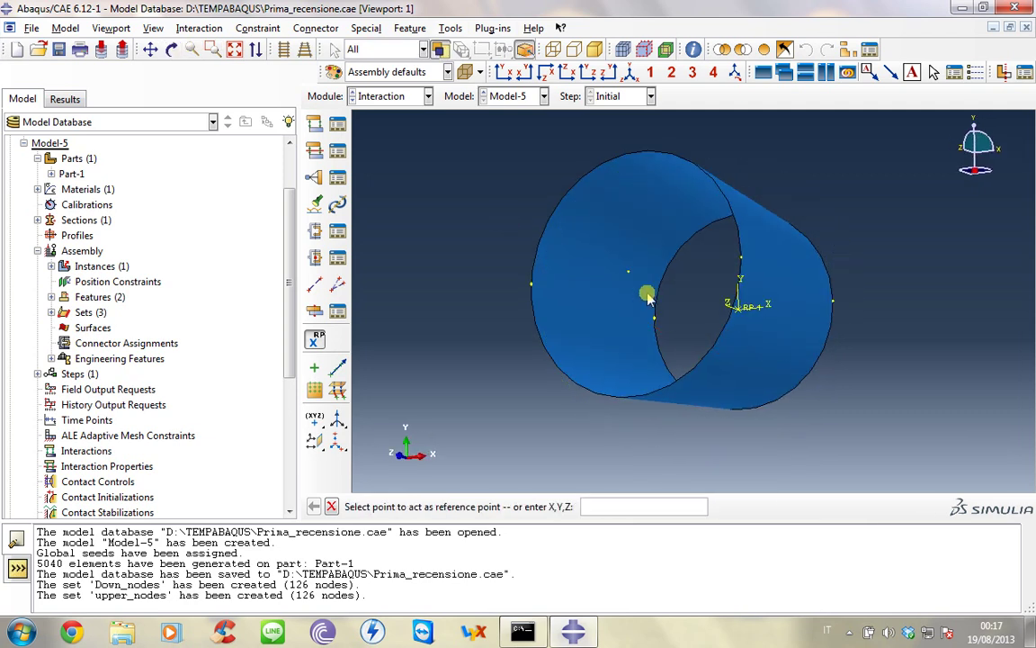
{"action": "left_click", "coordinate": [629, 271]}
{"action": "left_click", "coordinate": [172, 48]}
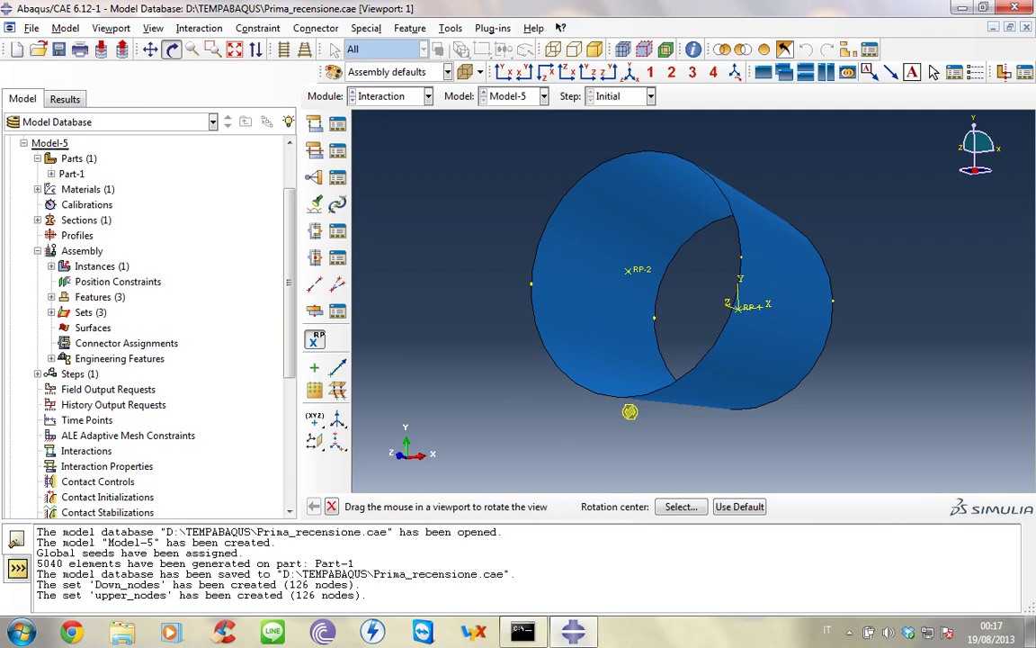
{"action": "left_click_drag", "start_coordinate": [719, 378], "coordinate": [733, 240]}
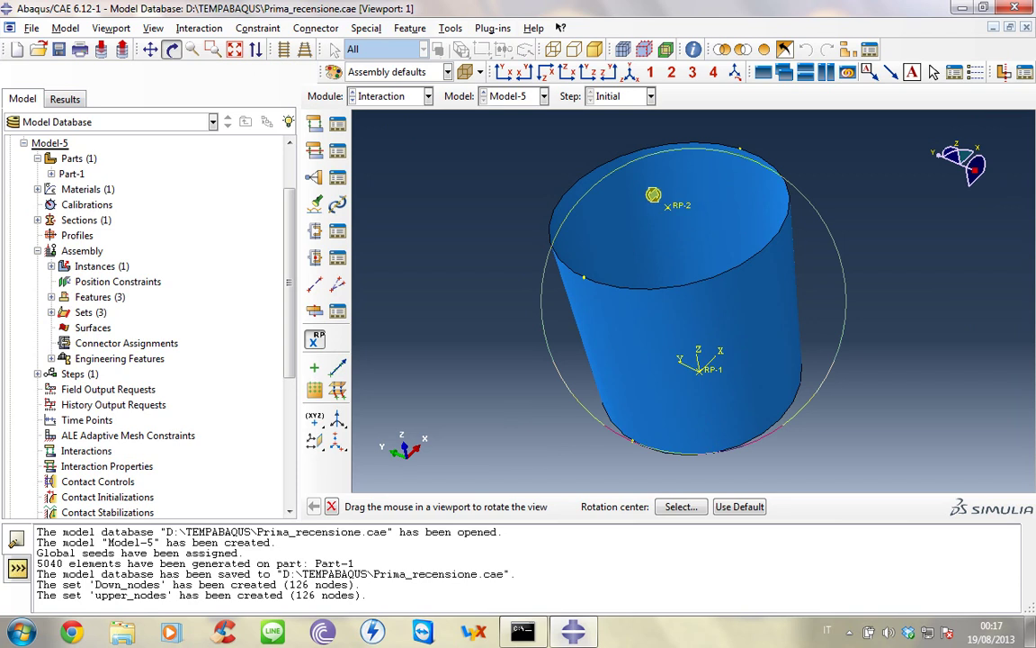
Collapse the Assembly branch and expand Steps to reveal the Initial step.
{"action": "left_click", "coordinate": [38, 251]}
{"action": "left_click", "coordinate": [38, 251]}
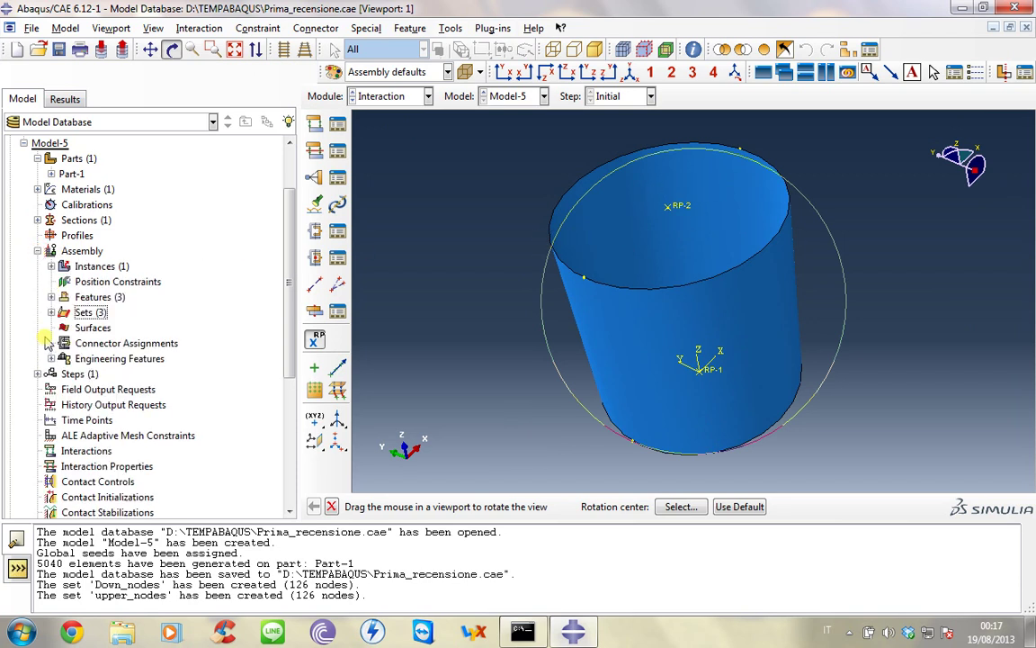
{"action": "left_click", "coordinate": [38, 250]}
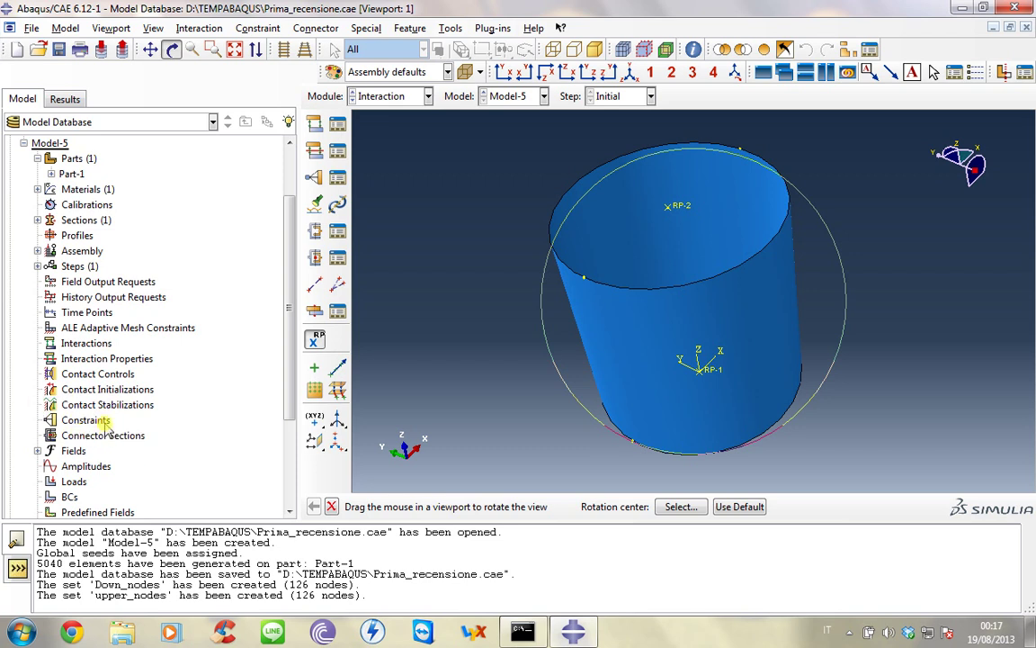
{"action": "left_click", "coordinate": [37, 266]}
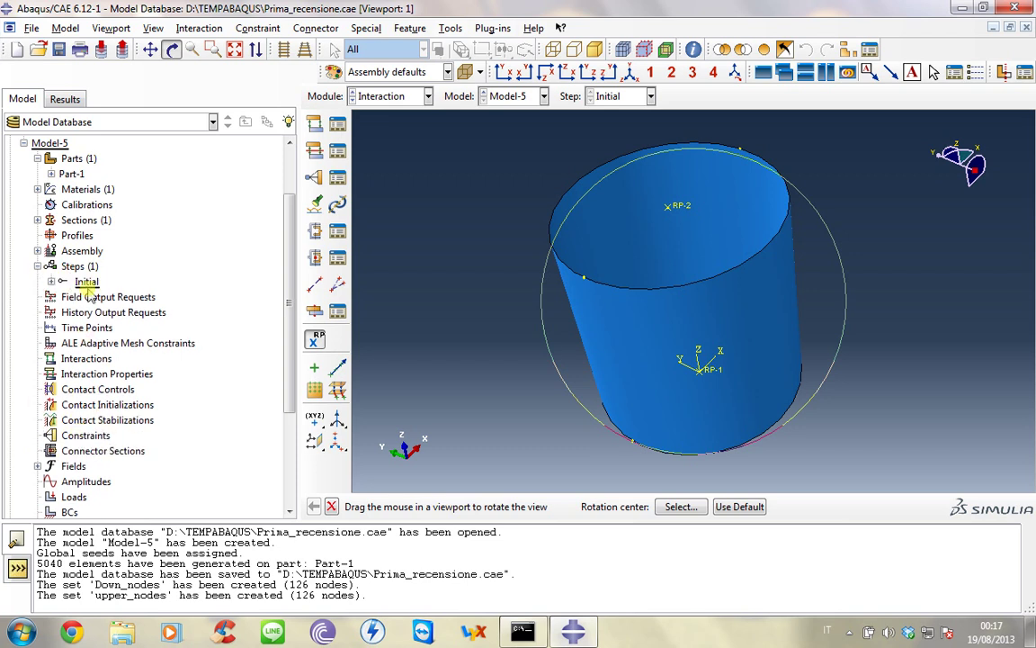
Create Step-1 after Initial using the Static, Riks procedure and continue to its settings.
{"action": "left_click", "coordinate": [76, 268]}
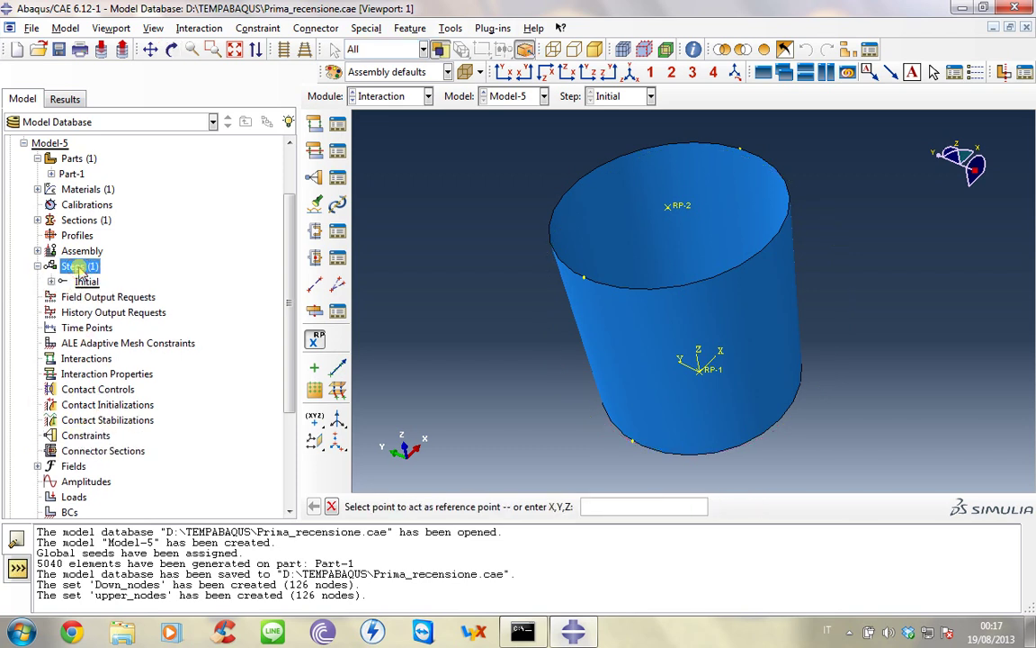
{"action": "double_click", "coordinate": [77, 267]}
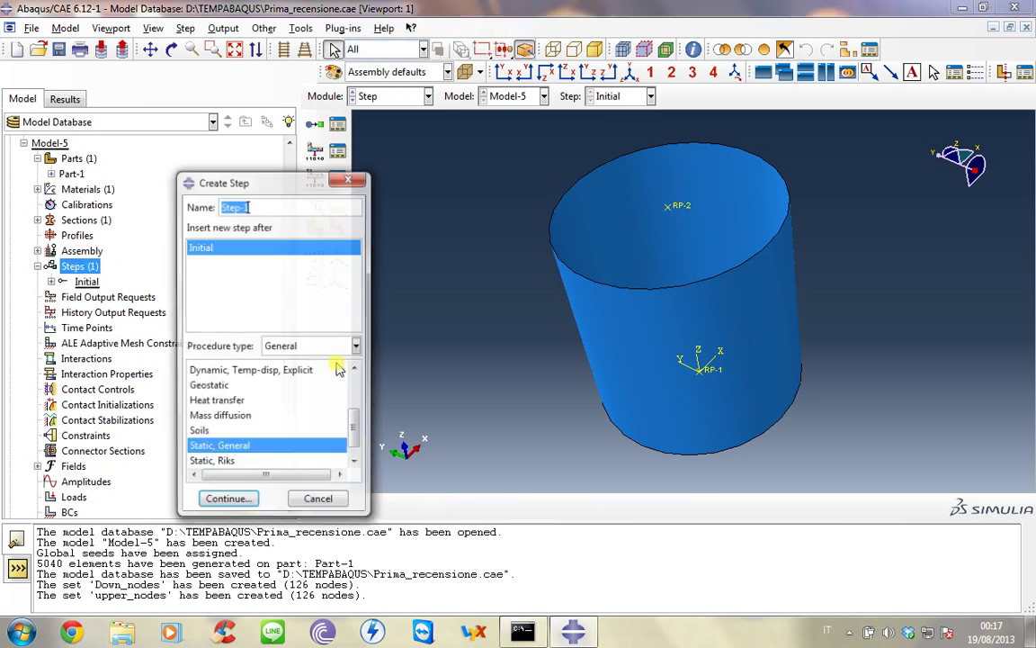
{"action": "left_click", "coordinate": [225, 462]}
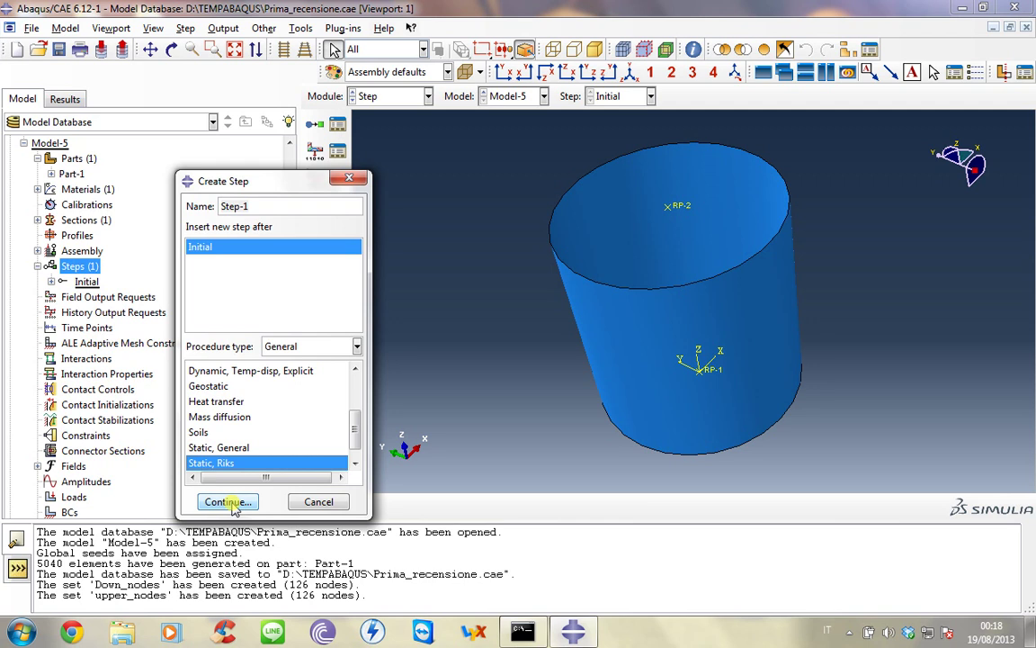
{"action": "left_click", "coordinate": [230, 502]}
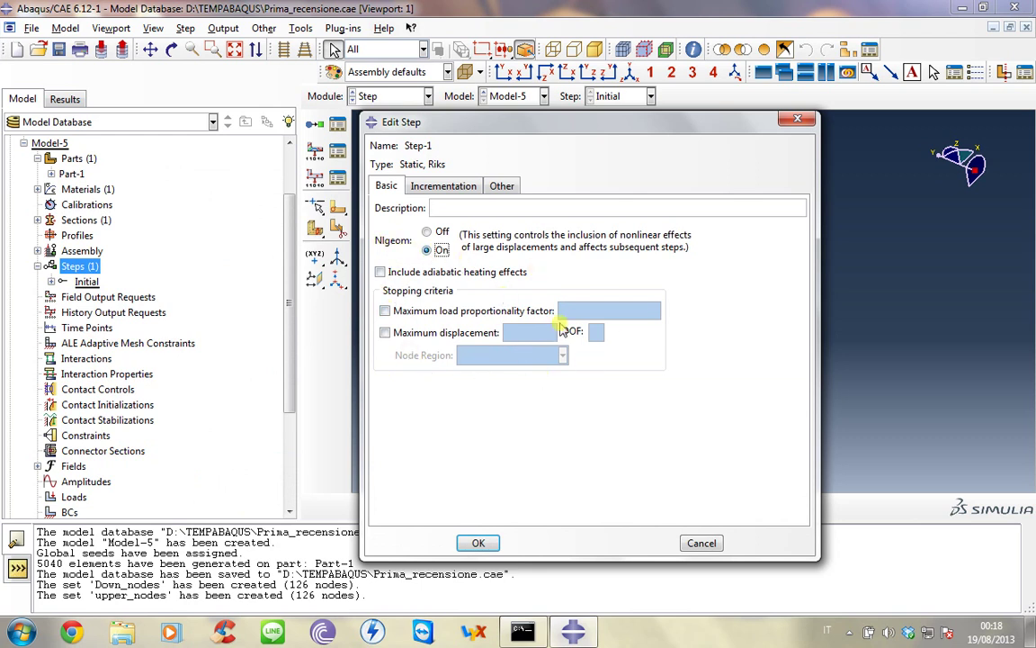
Give Step-1 Nlgeom on, initial arc length 0.01, maximum 1, and 1000 maximum increments.
{"action": "left_click", "coordinate": [450, 187]}
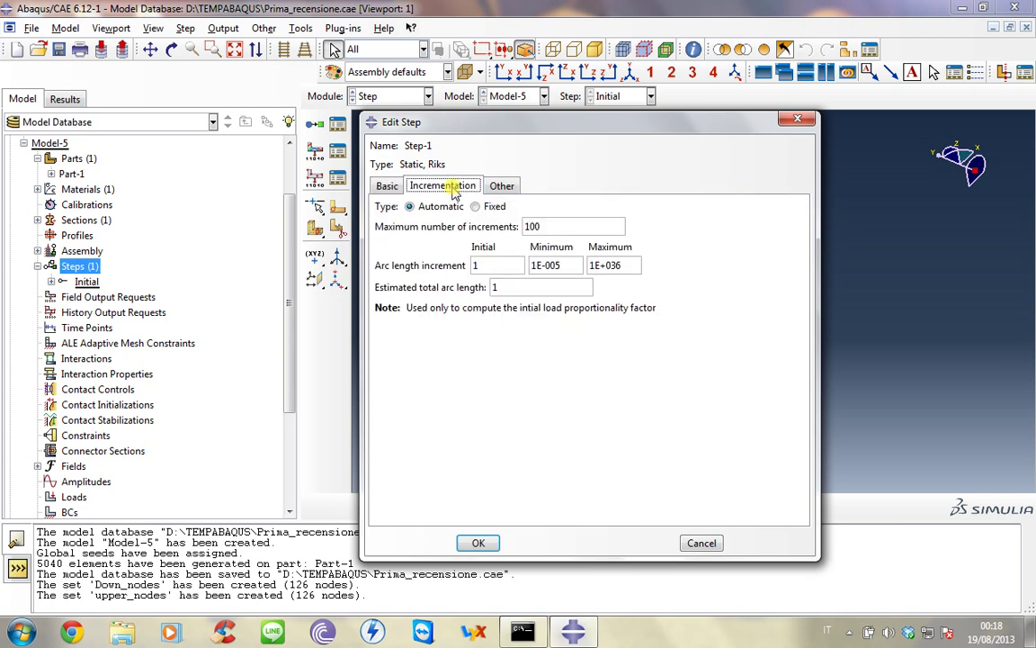
{"action": "left_click", "coordinate": [481, 264]}
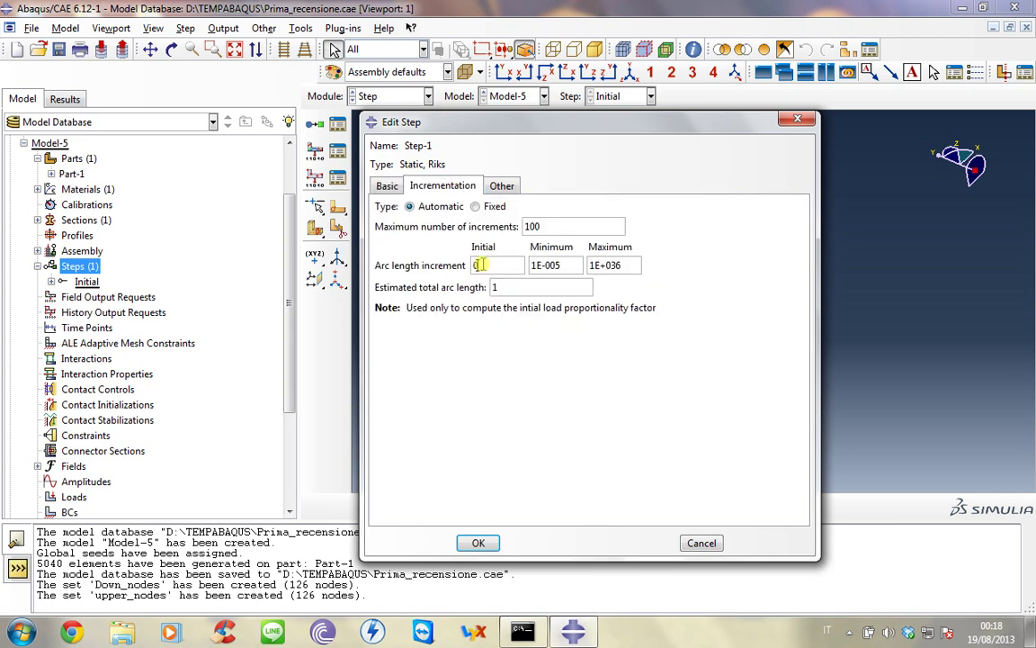
{"action": "key", "text": "Tab"}
{"action": "left_click_drag", "start_coordinate": [546, 227], "coordinate": [492, 230]}
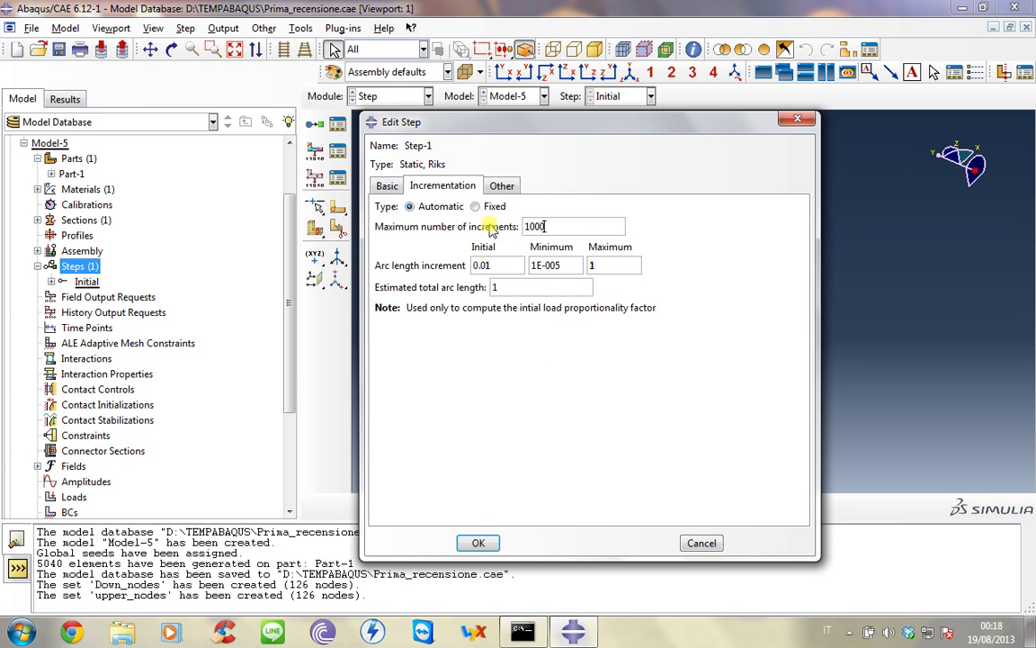
{"action": "left_click", "coordinate": [480, 544]}
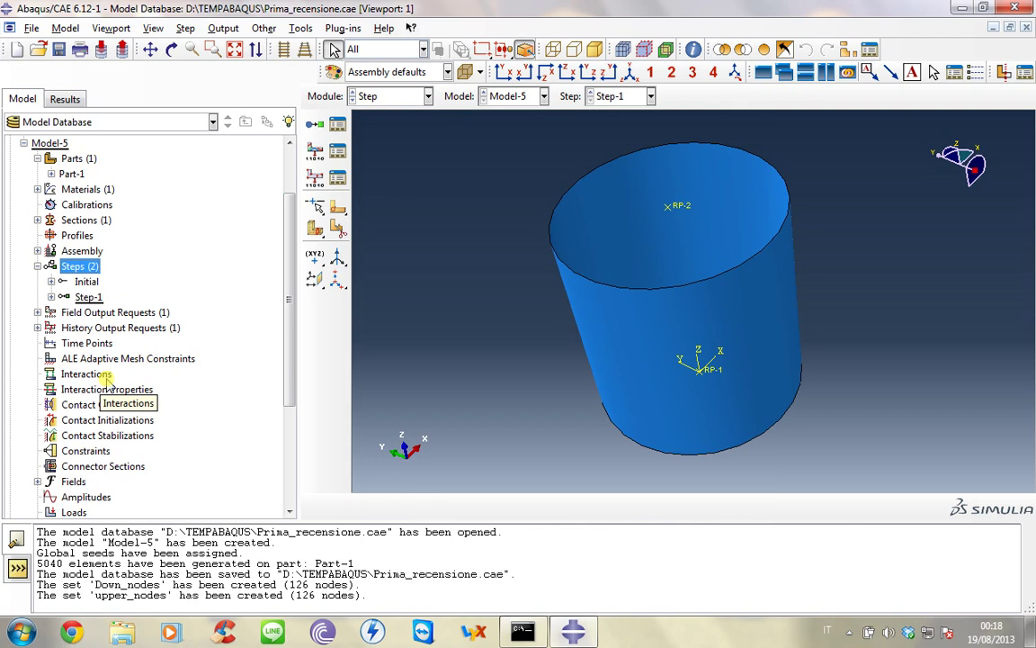
Start a new Rigid body constraint for the cylinder's bottom end.
{"action": "scroll", "coordinate": [106, 386], "scroll_direction": "down", "scroll_amount": 1}
{"action": "double_click", "coordinate": [89, 430]}
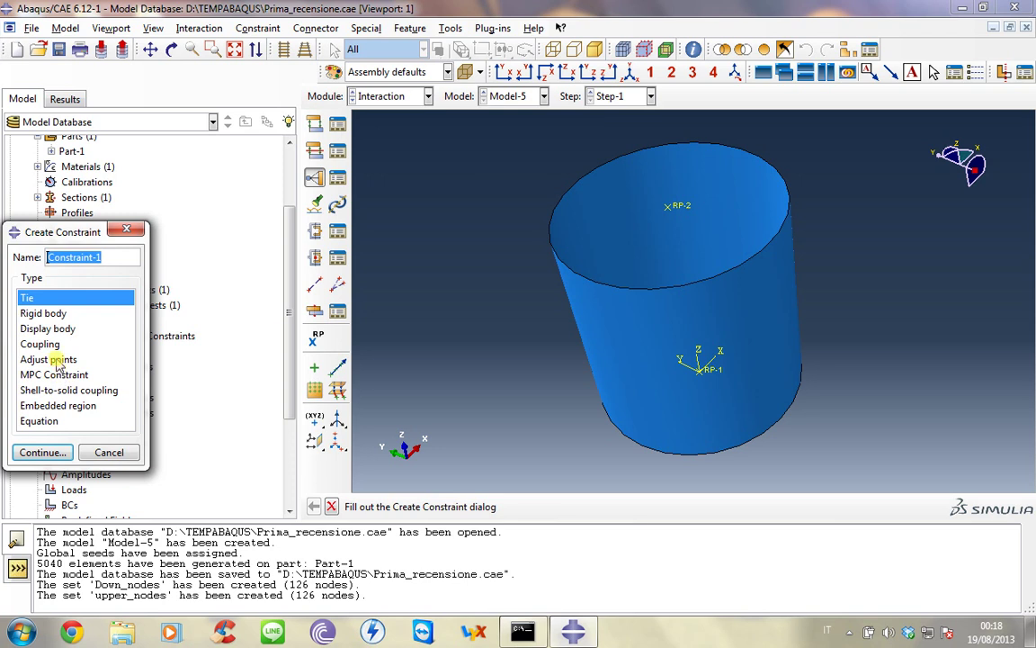
{"action": "left_click", "coordinate": [45, 313]}
{"action": "left_click", "coordinate": [41, 450]}
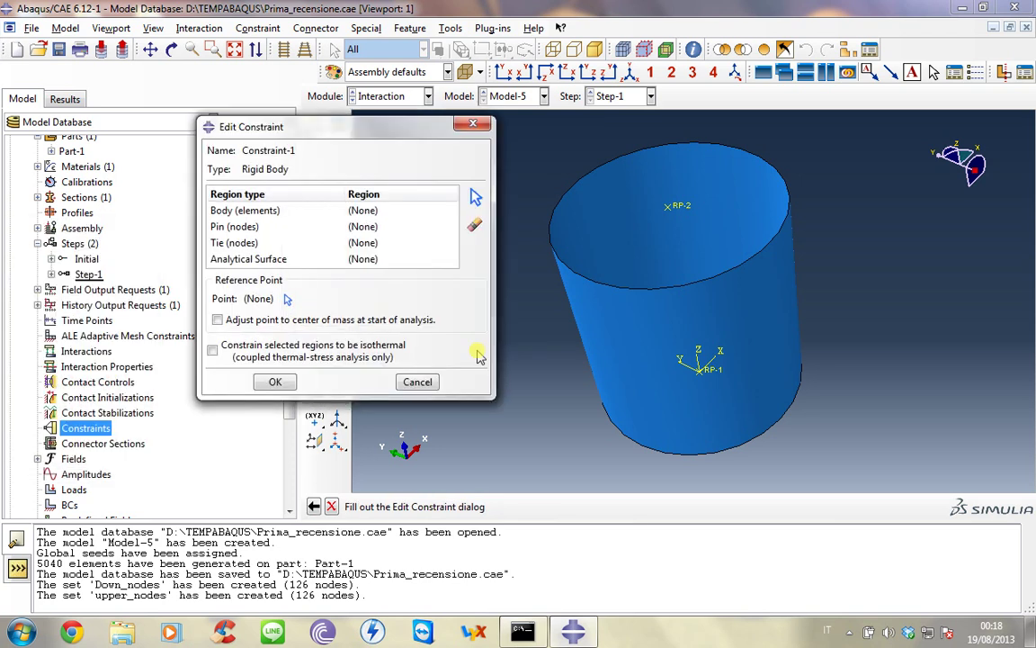
{"action": "left_click", "coordinate": [308, 240]}
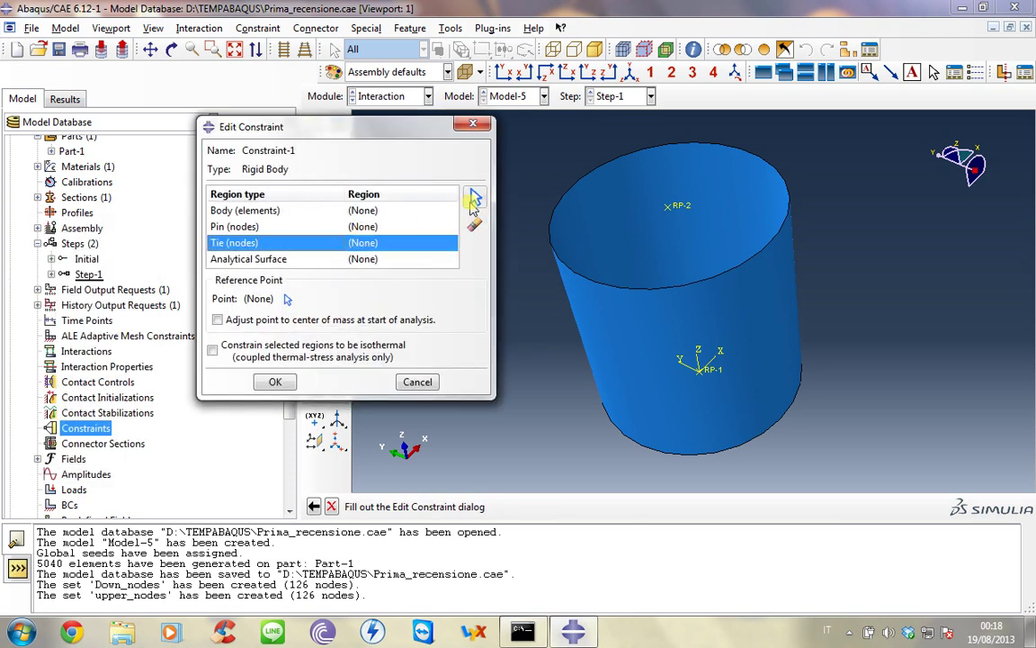
Use the Down_nodes set as tie nodes and RP-1 as the reference point for Constraint-1.
{"action": "left_click", "coordinate": [475, 196]}
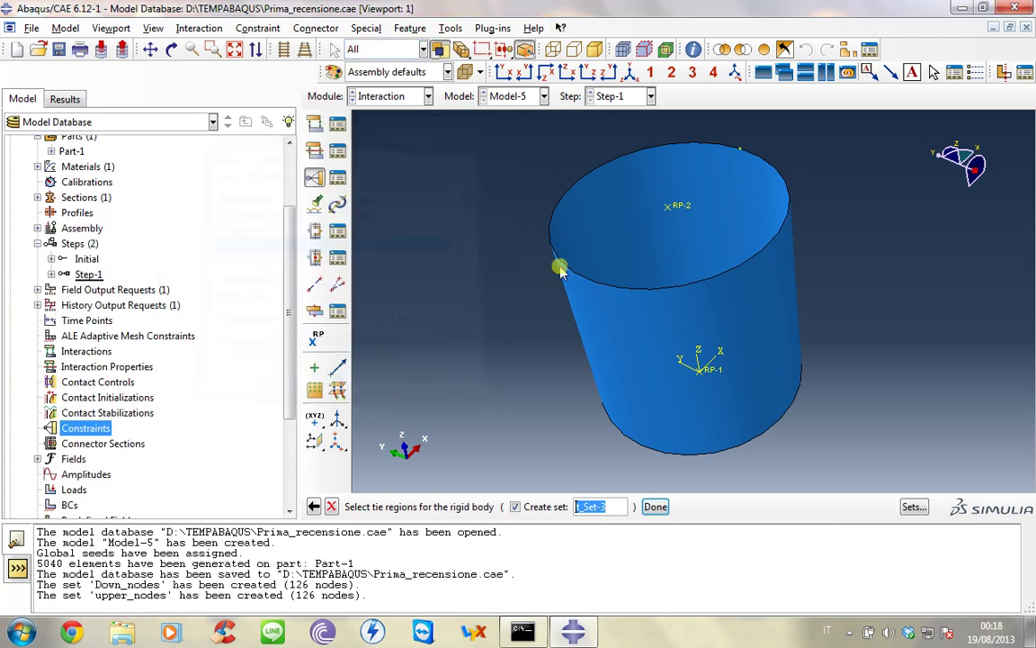
{"action": "left_click", "coordinate": [913, 509]}
{"action": "left_click", "coordinate": [277, 241]}
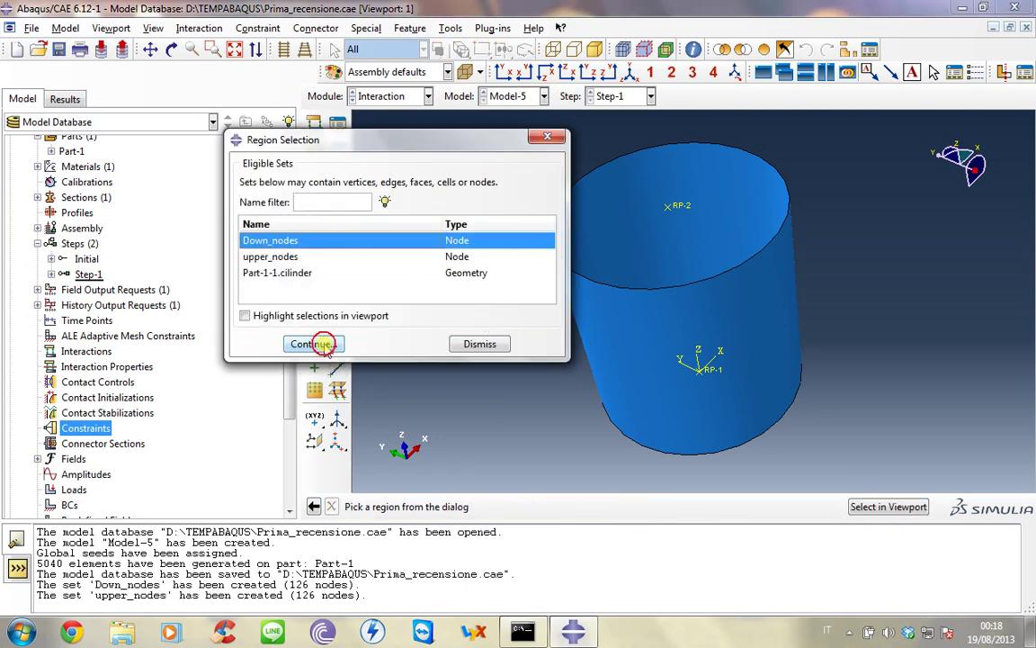
{"action": "left_click", "coordinate": [313, 344]}
{"action": "left_click", "coordinate": [287, 298]}
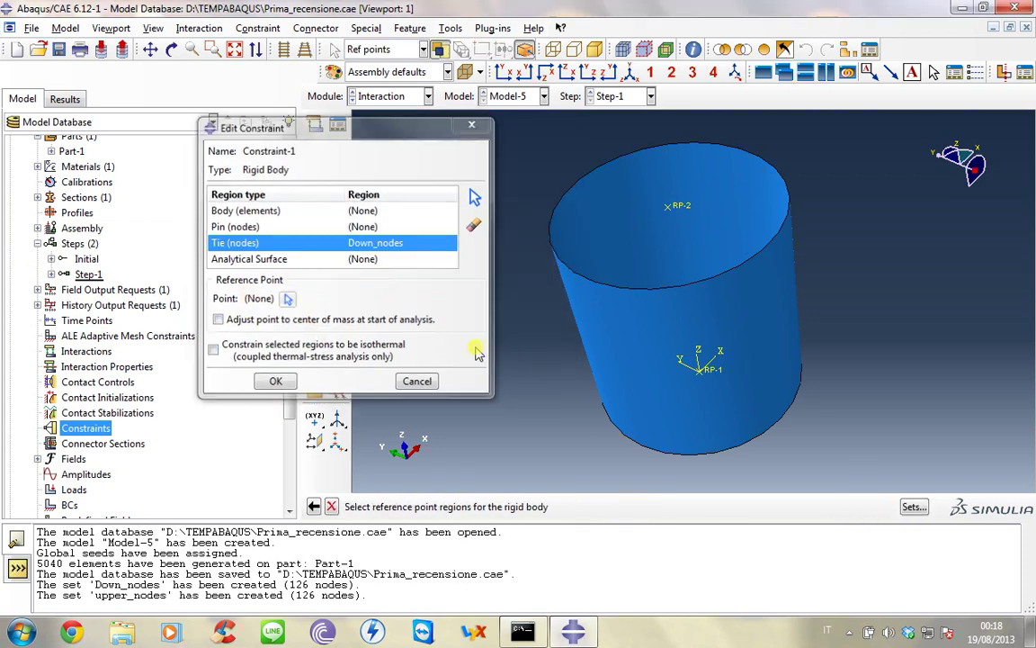
{"action": "left_click", "coordinate": [709, 374]}
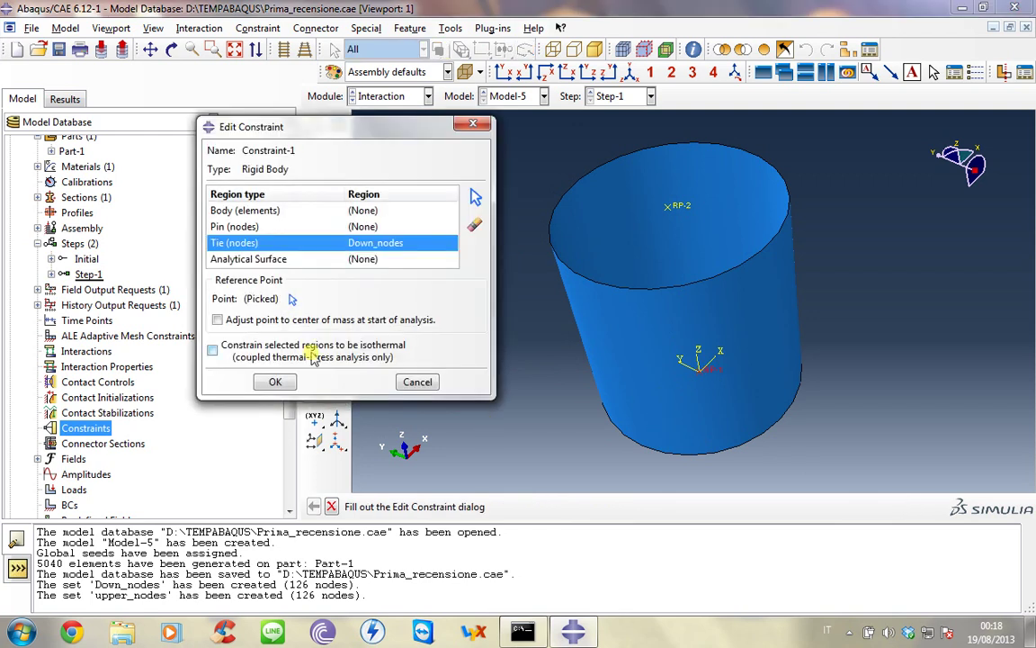
{"action": "left_click", "coordinate": [273, 381]}
{"action": "double_click", "coordinate": [51, 429]}
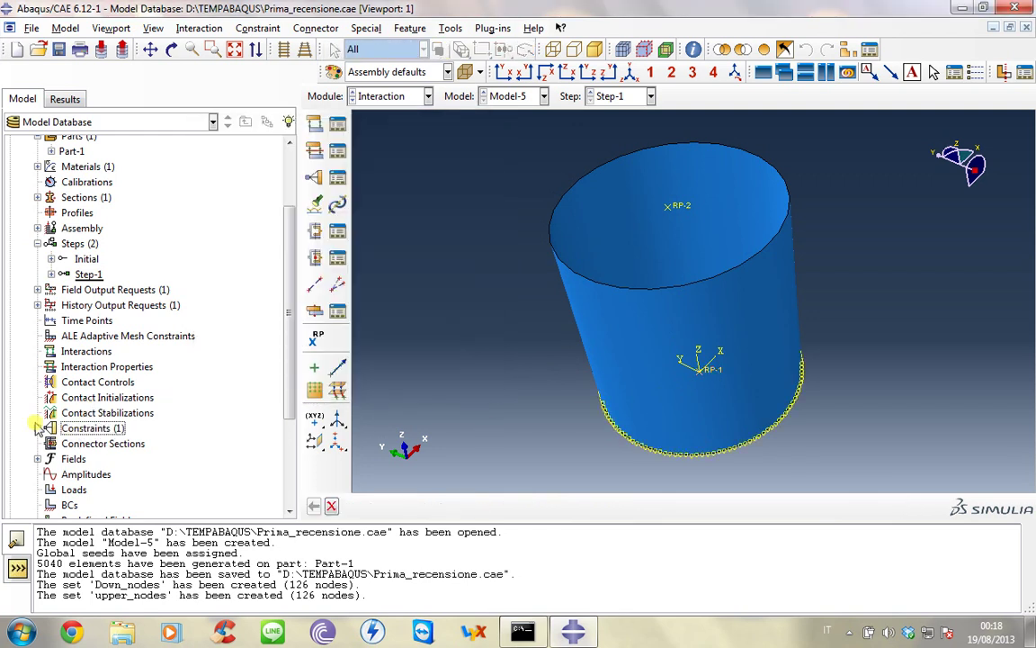
Create Constraint-2, a rigid body tying the upper_nodes set to reference point RP-2.
{"action": "left_click", "coordinate": [38, 428]}
{"action": "left_click", "coordinate": [99, 313]}
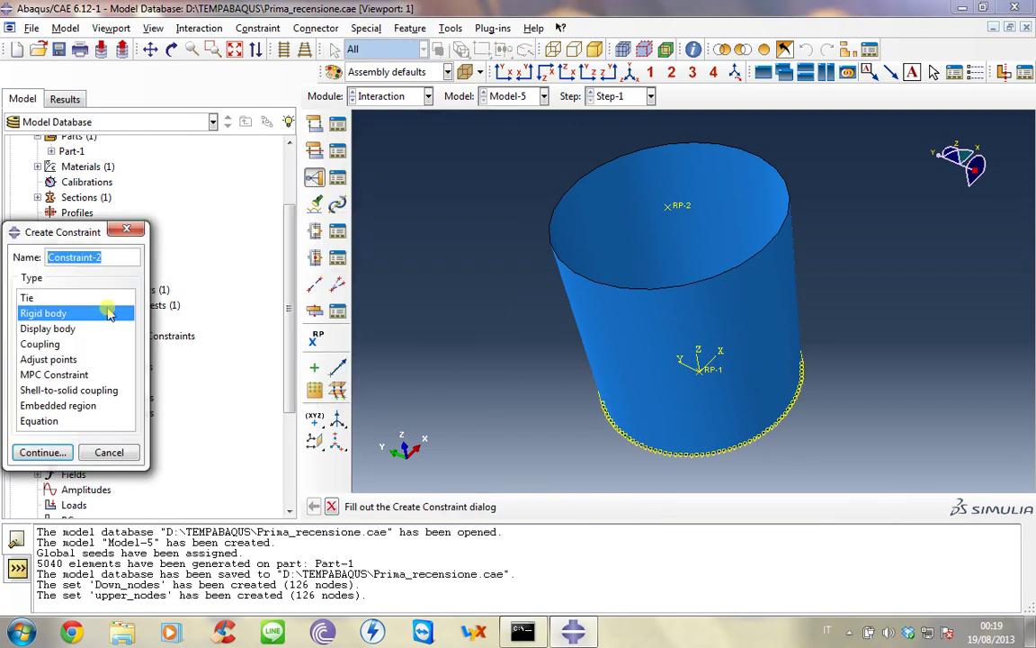
{"action": "left_click", "coordinate": [54, 451]}
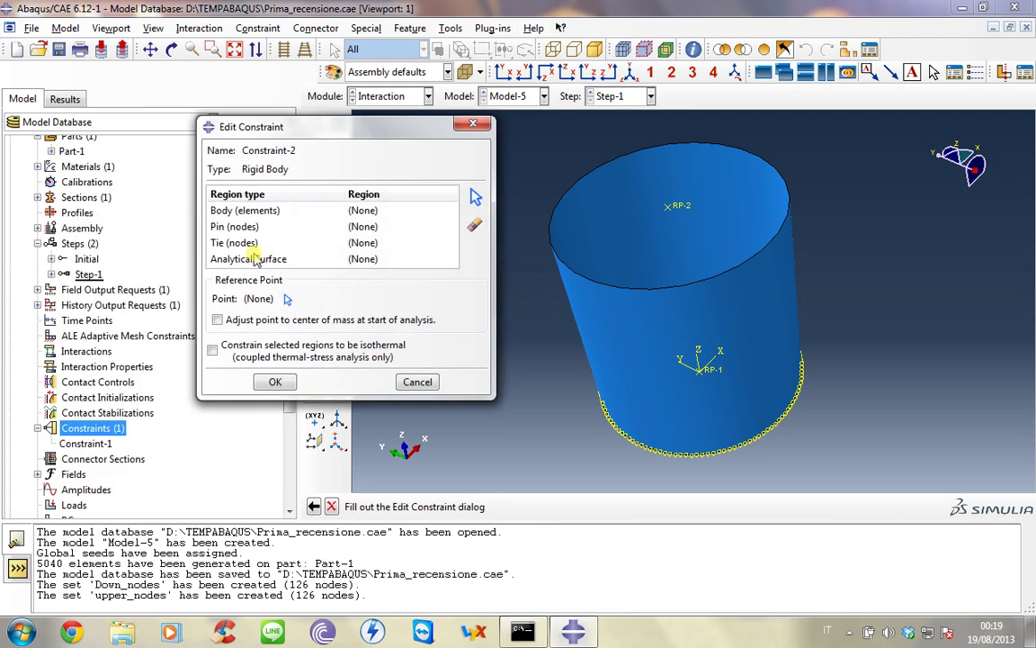
{"action": "left_click", "coordinate": [241, 243]}
{"action": "left_click", "coordinate": [476, 197]}
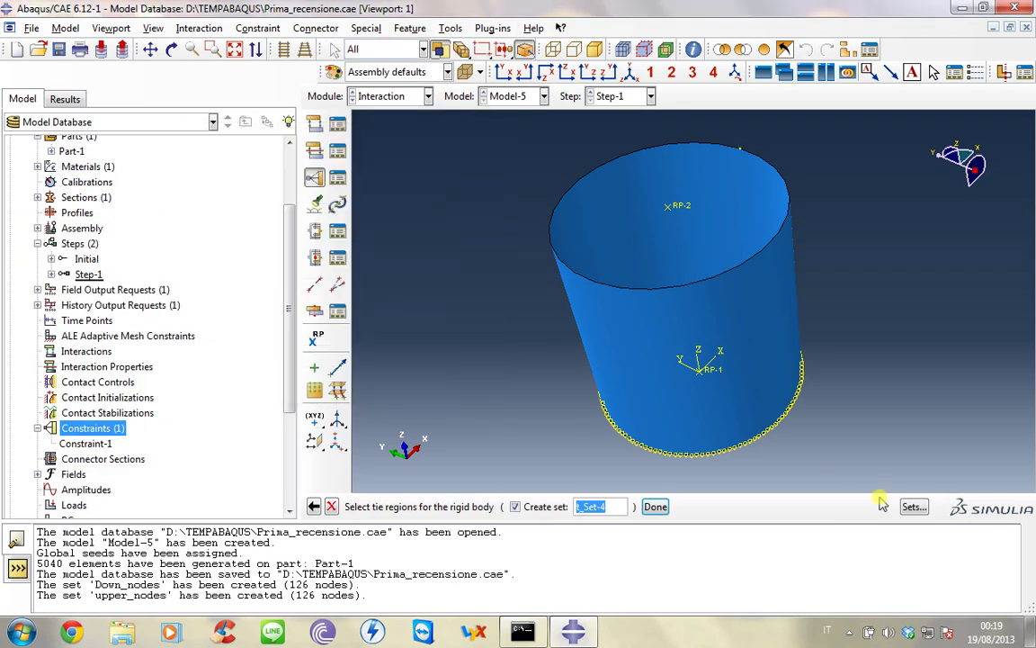
{"action": "left_click", "coordinate": [912, 509]}
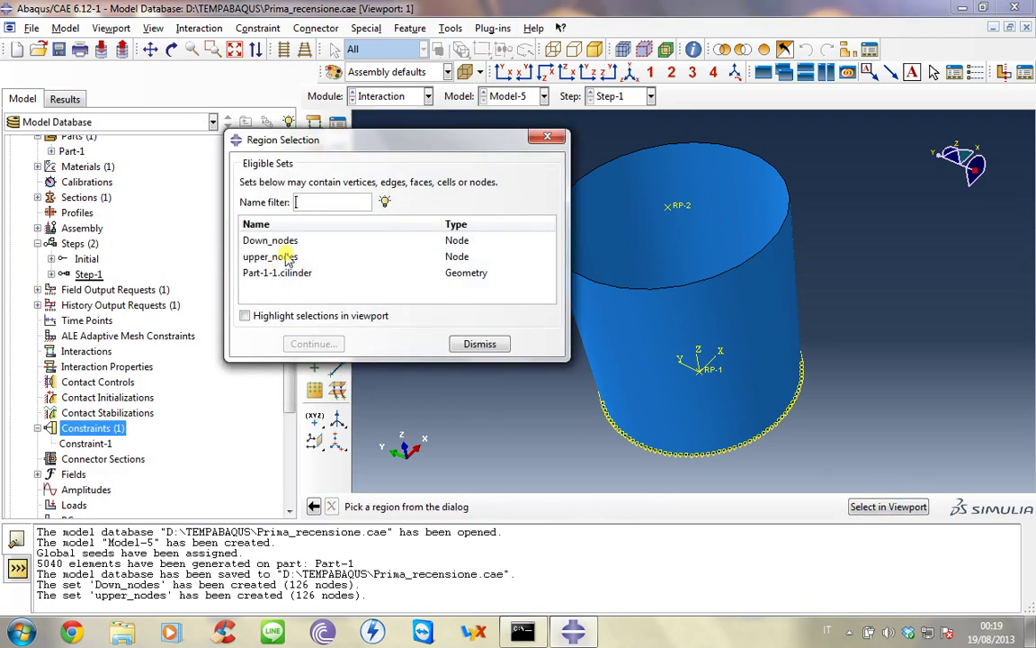
{"action": "left_click", "coordinate": [279, 257]}
{"action": "left_click", "coordinate": [315, 344]}
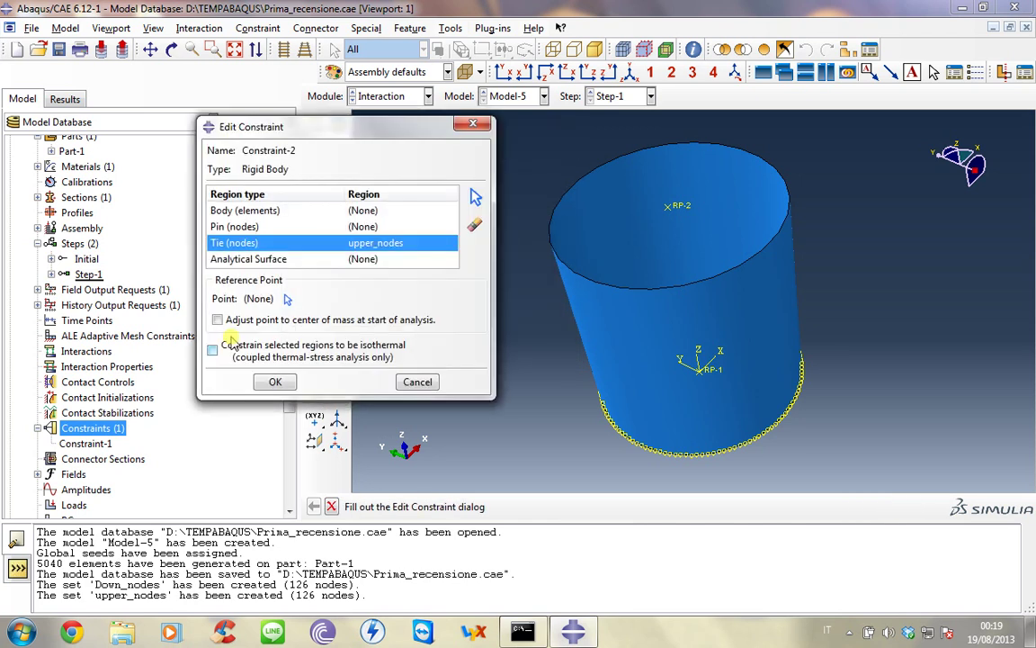
{"action": "left_click", "coordinate": [287, 298]}
{"action": "left_click", "coordinate": [673, 206]}
{"action": "left_click", "coordinate": [279, 370]}
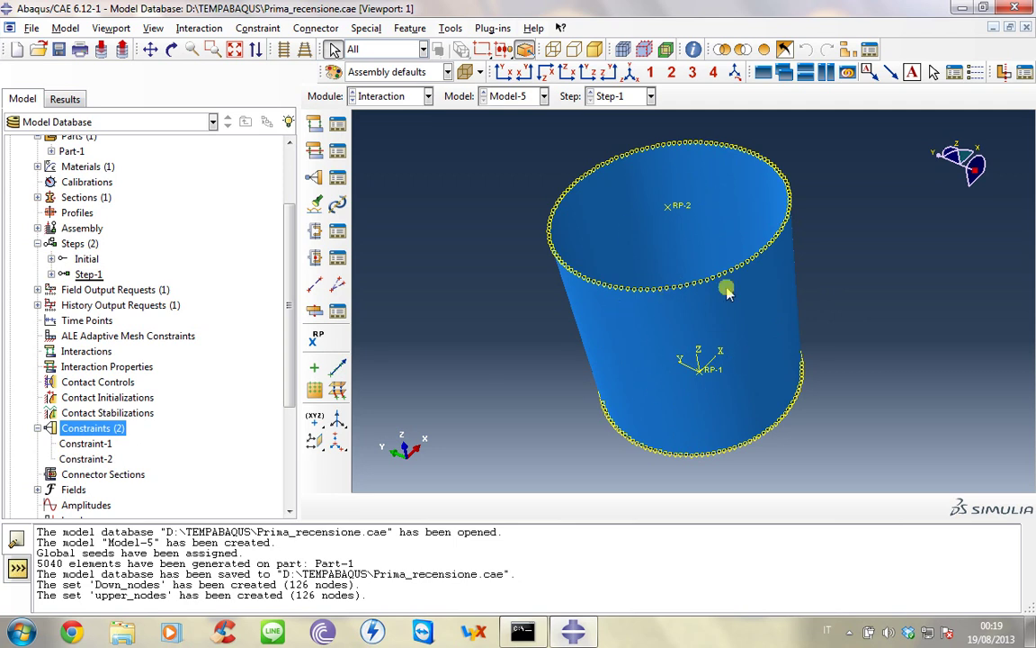
Create a concentrated force load in Step-1 applied at reference point RP-2.
{"action": "left_click", "coordinate": [37, 429]}
{"action": "scroll", "coordinate": [41, 414], "scroll_direction": "down", "scroll_amount": 2}
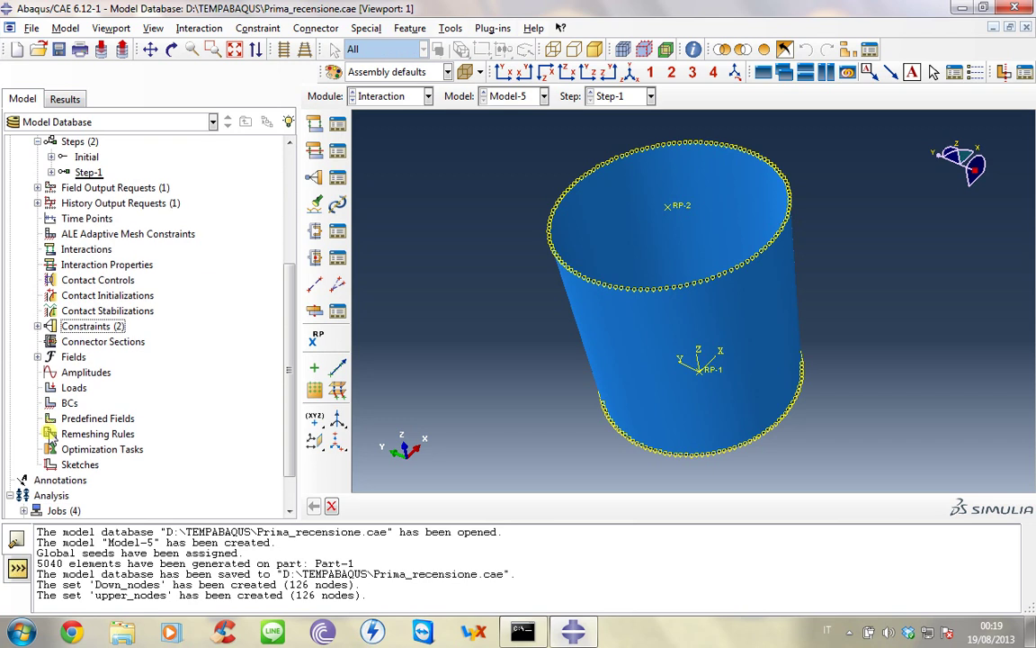
{"action": "double_click", "coordinate": [72, 387]}
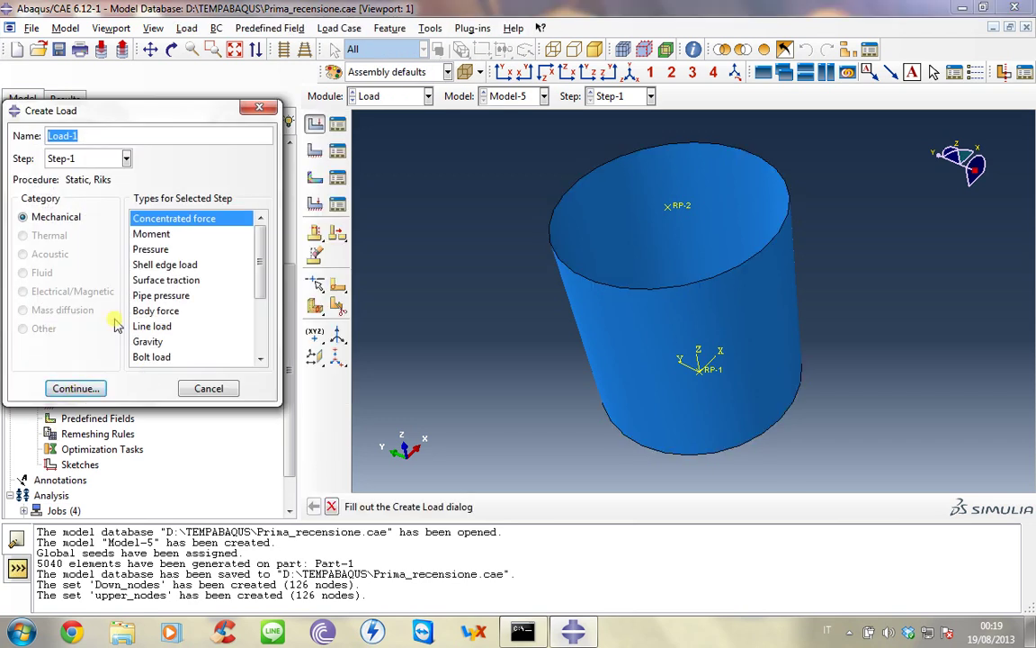
{"action": "left_click", "coordinate": [78, 387]}
{"action": "left_click", "coordinate": [484, 343]}
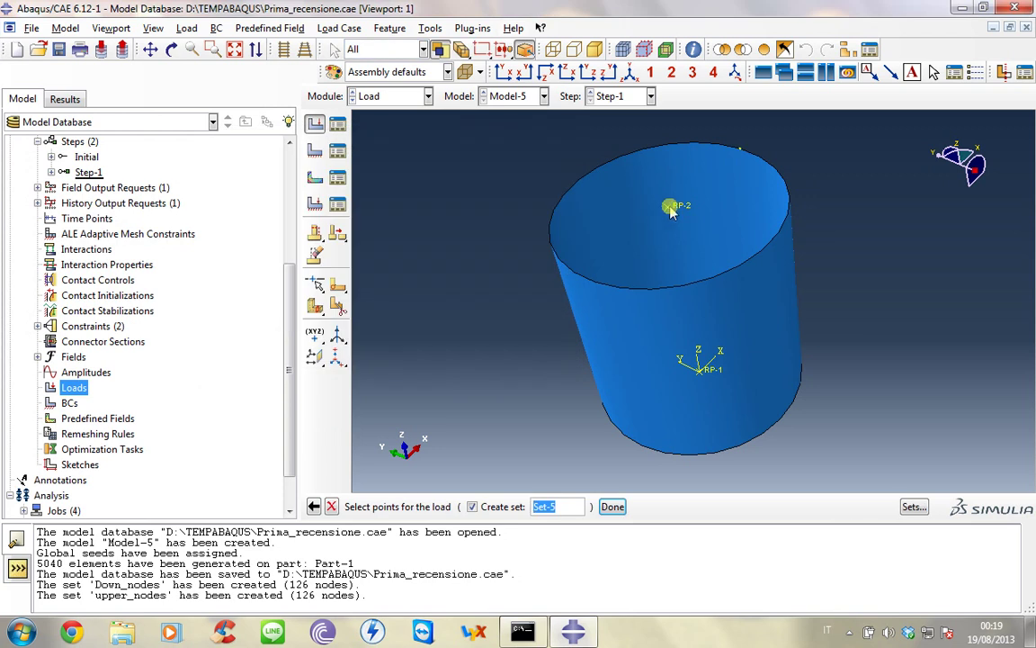
{"action": "left_click", "coordinate": [670, 207]}
{"action": "left_click", "coordinate": [611, 507]}
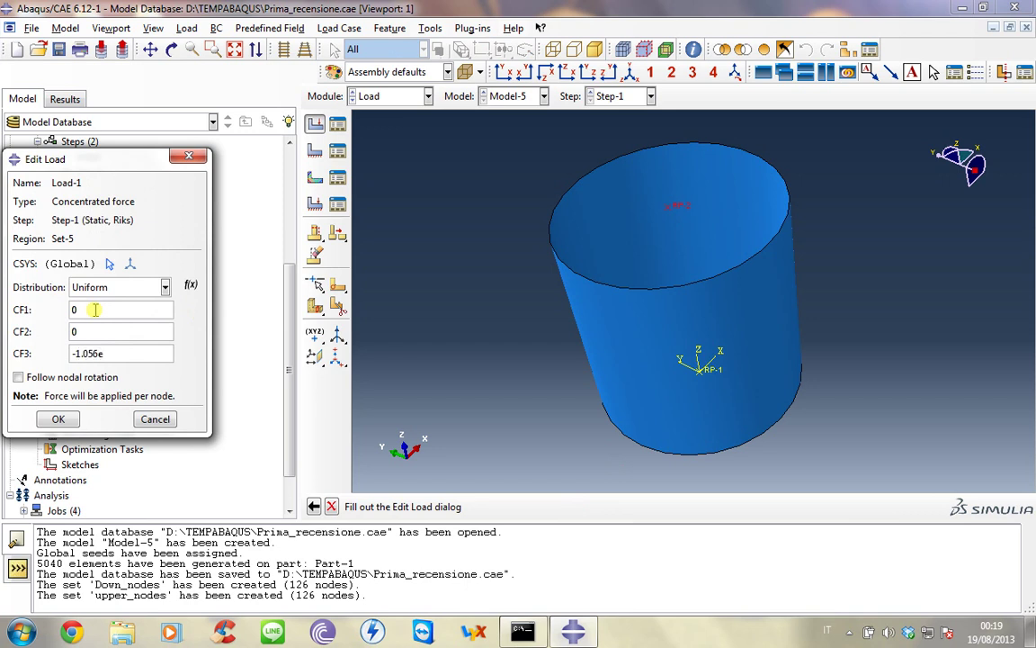
Set the load's CF3 to -1.056e6 and confirm Load-1.
{"action": "left_click_drag", "start_coordinate": [115, 353], "coordinate": [77, 353]}
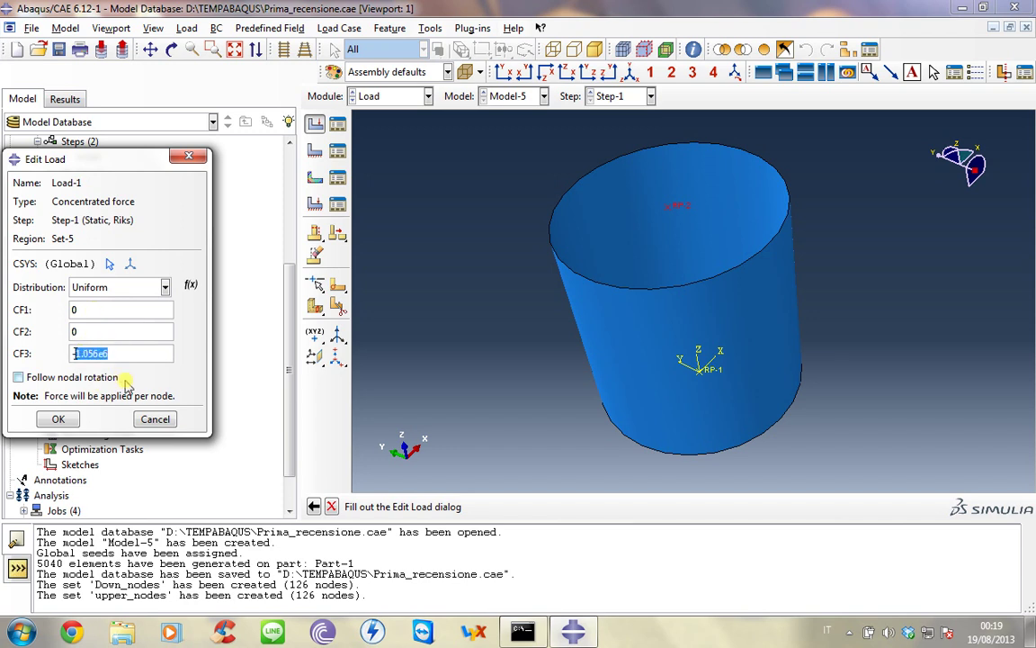
{"action": "left_click", "coordinate": [60, 419]}
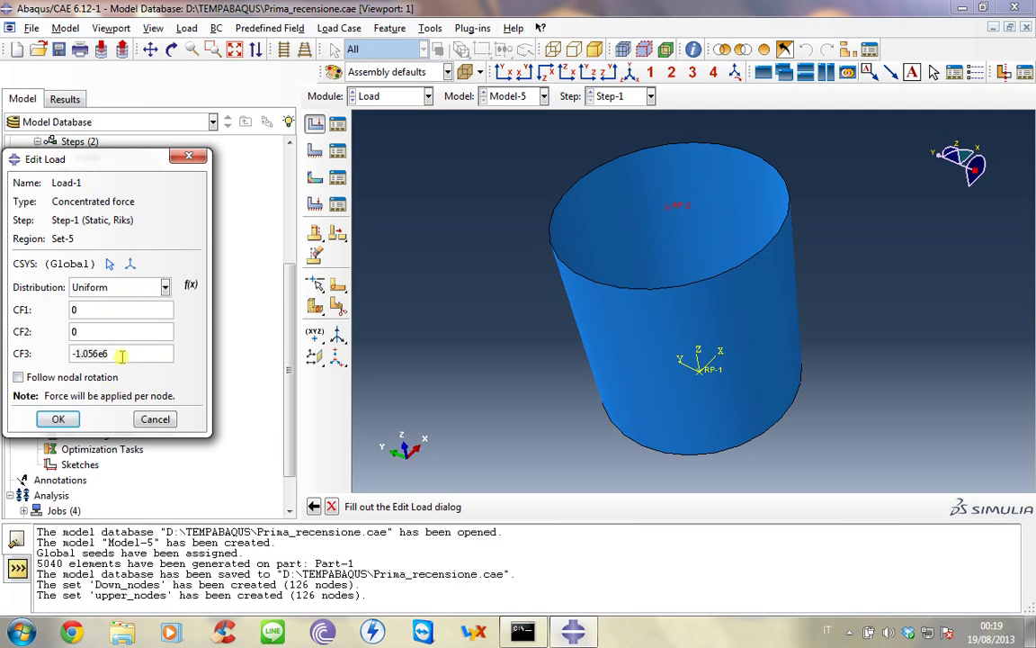
{"action": "left_click_drag", "start_coordinate": [113, 353], "coordinate": [73, 354]}
{"action": "left_click", "coordinate": [59, 420]}
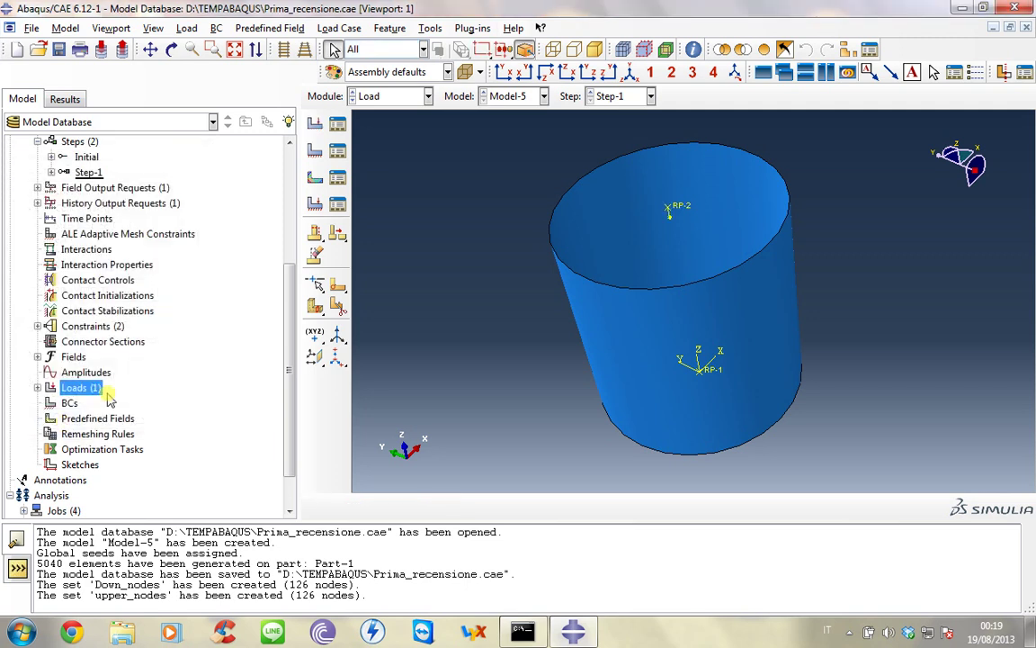
Create BC-1, a Displacement/Rotation boundary condition in Step-1 applied at RP-1.
{"action": "double_click", "coordinate": [68, 404]}
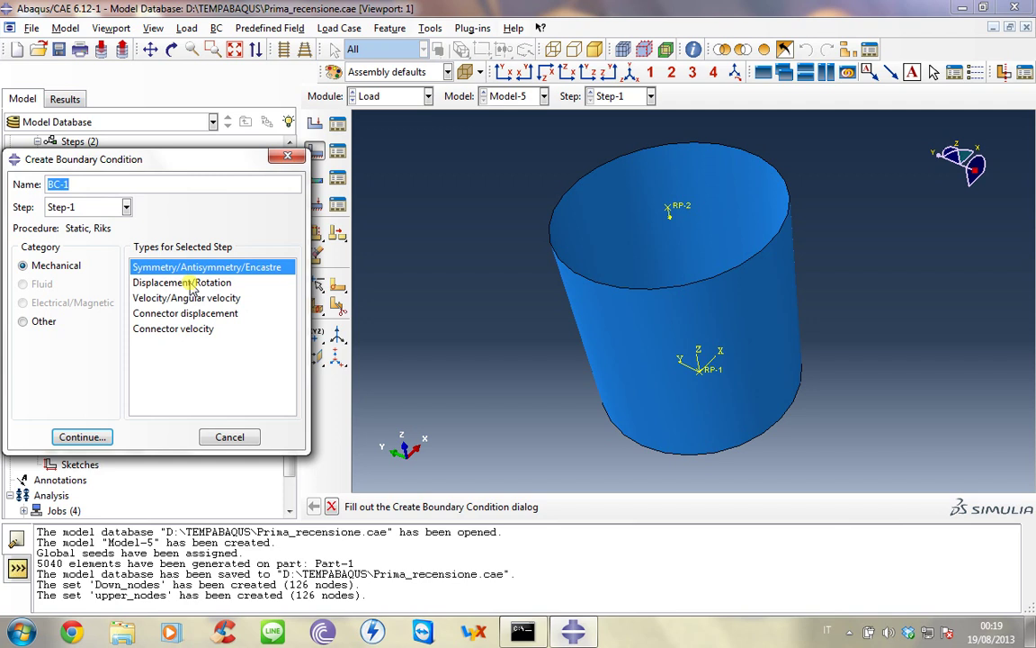
{"action": "left_click", "coordinate": [189, 284]}
{"action": "left_click", "coordinate": [85, 436]}
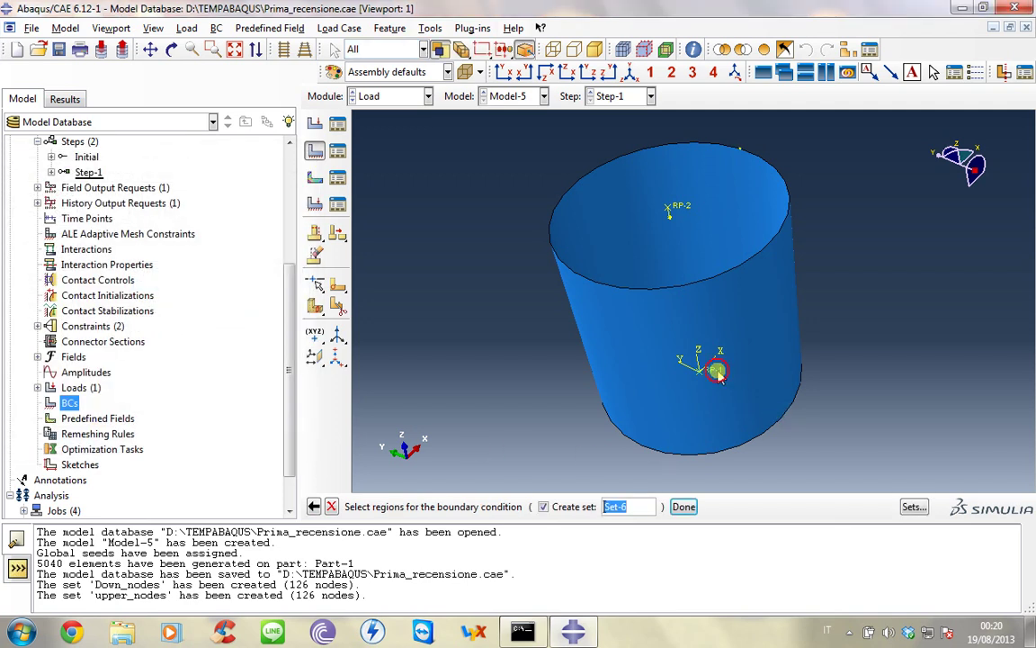
{"action": "left_click", "coordinate": [715, 424]}
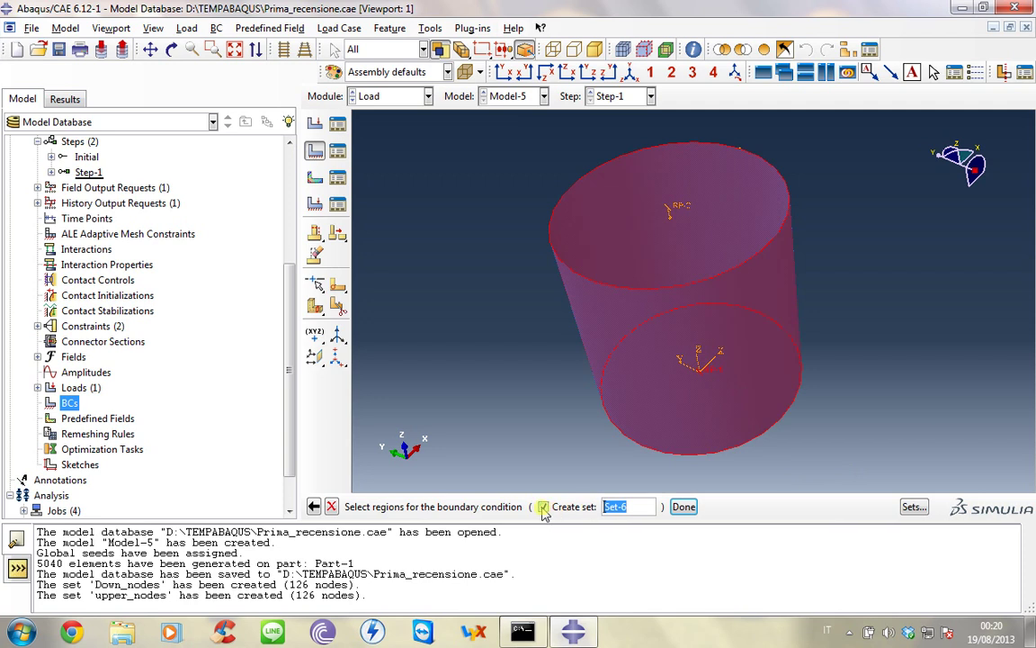
{"action": "left_click", "coordinate": [543, 508]}
{"action": "left_click", "coordinate": [715, 374]}
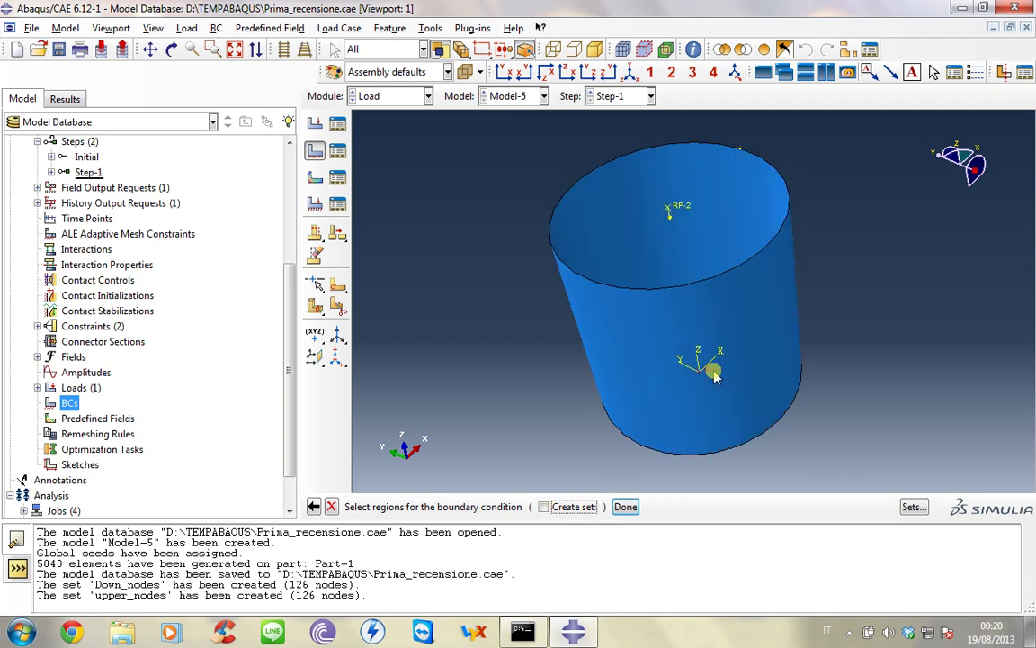
{"action": "left_click", "coordinate": [625, 507]}
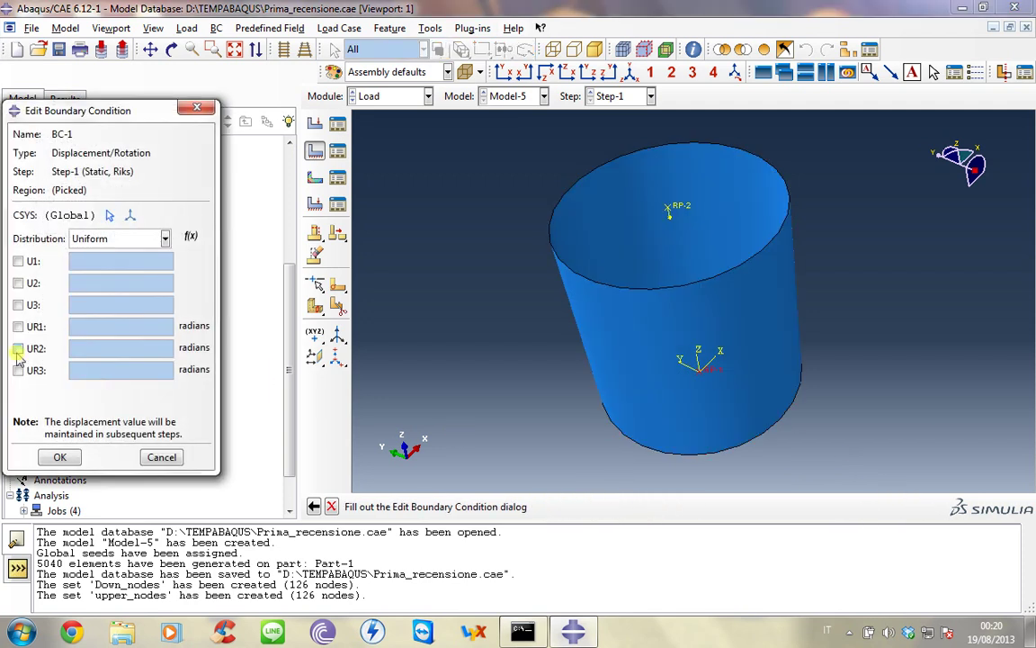
Fix U1, U2, U3, UR1, UR2 and UR3 at 0 for BC-1.
{"action": "left_click", "coordinate": [18, 370]}
{"action": "left_click", "coordinate": [18, 348]}
{"action": "left_click", "coordinate": [18, 327]}
{"action": "left_click", "coordinate": [18, 282]}
{"action": "left_click", "coordinate": [18, 260]}
{"action": "left_click", "coordinate": [18, 305]}
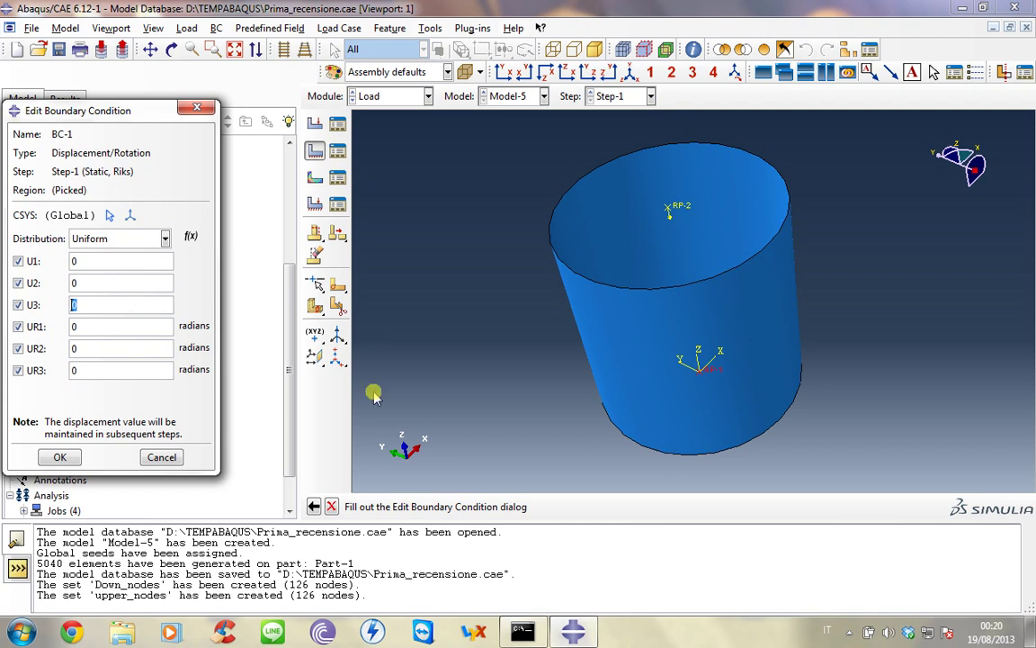
{"action": "left_click", "coordinate": [55, 457]}
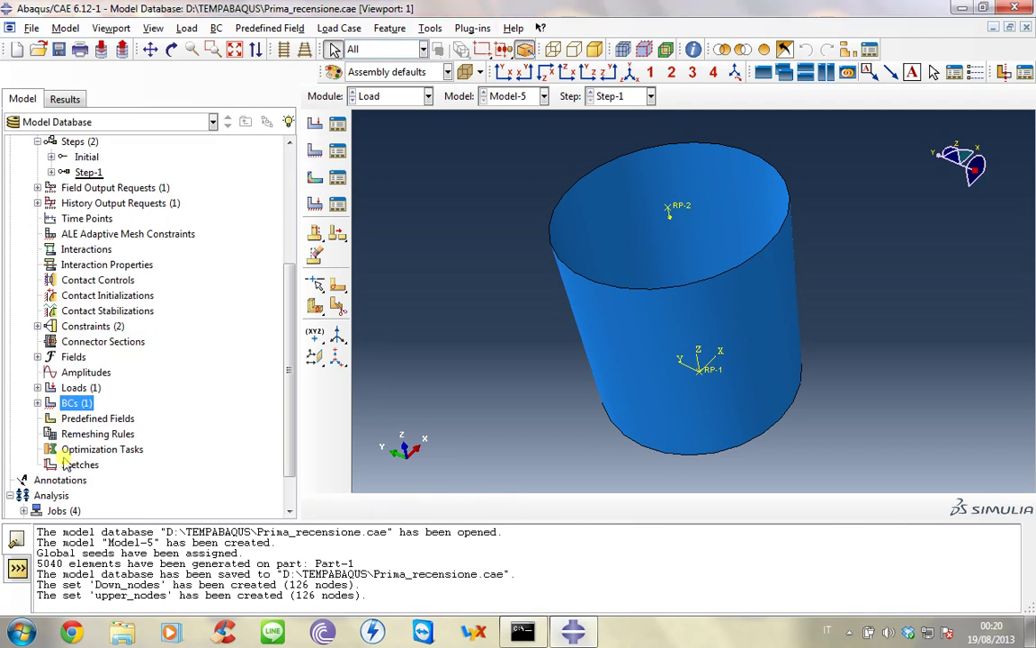
Create BC-2 fixing U1, U2, UR1, UR2 and UR3 at 0, leaving U3 free.
{"action": "double_click", "coordinate": [36, 403]}
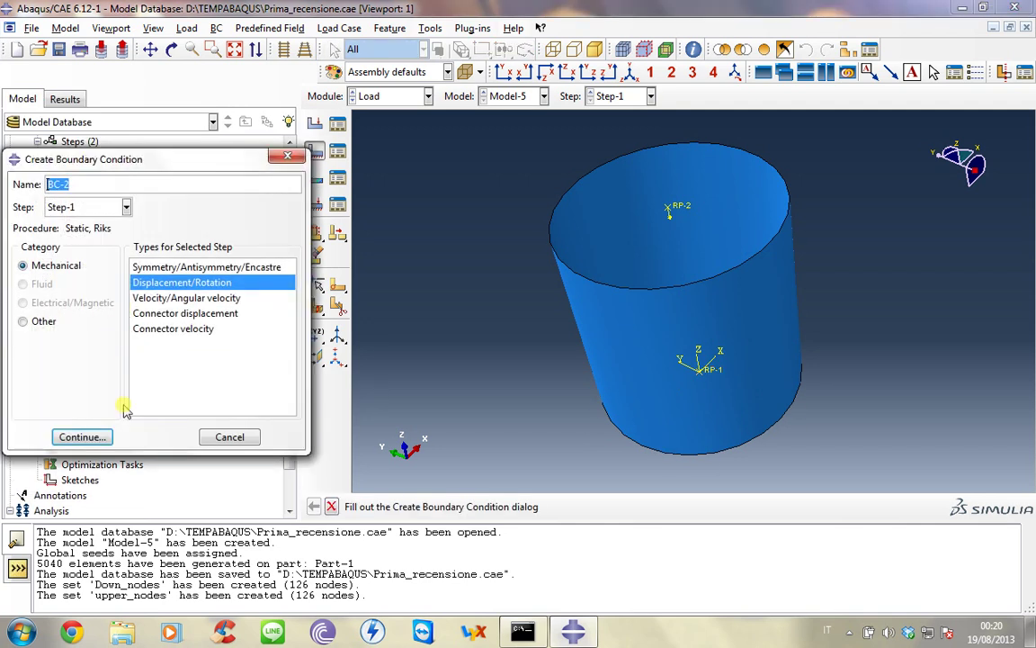
{"action": "left_click", "coordinate": [96, 436]}
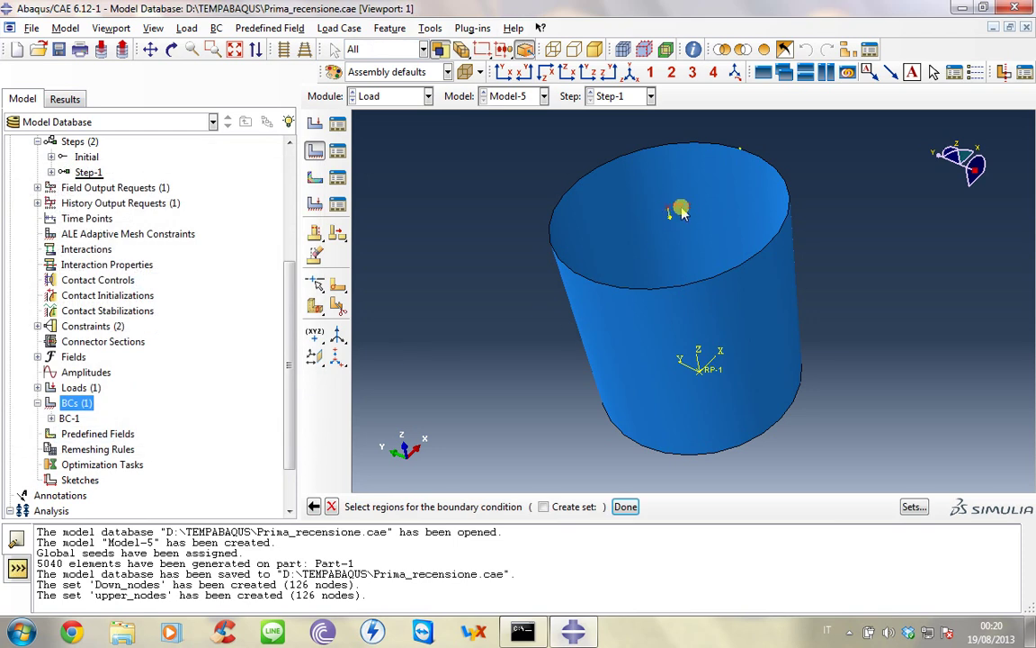
{"action": "left_click", "coordinate": [627, 507]}
{"action": "left_click", "coordinate": [32, 326]}
{"action": "left_click", "coordinate": [34, 349]}
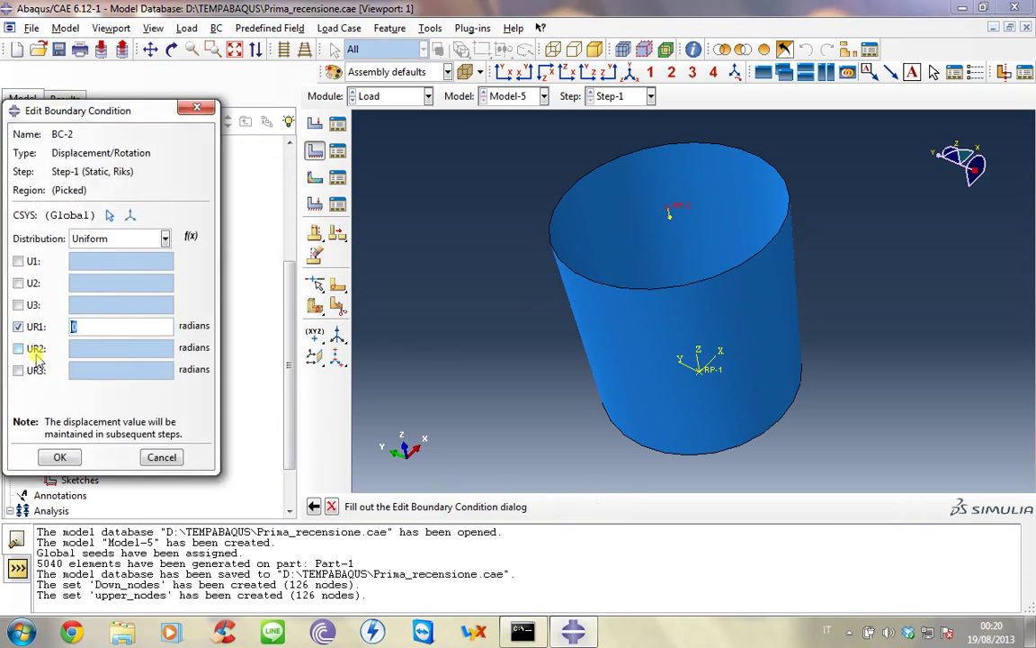
{"action": "left_click", "coordinate": [33, 370]}
{"action": "left_click", "coordinate": [30, 282]}
{"action": "left_click", "coordinate": [31, 261]}
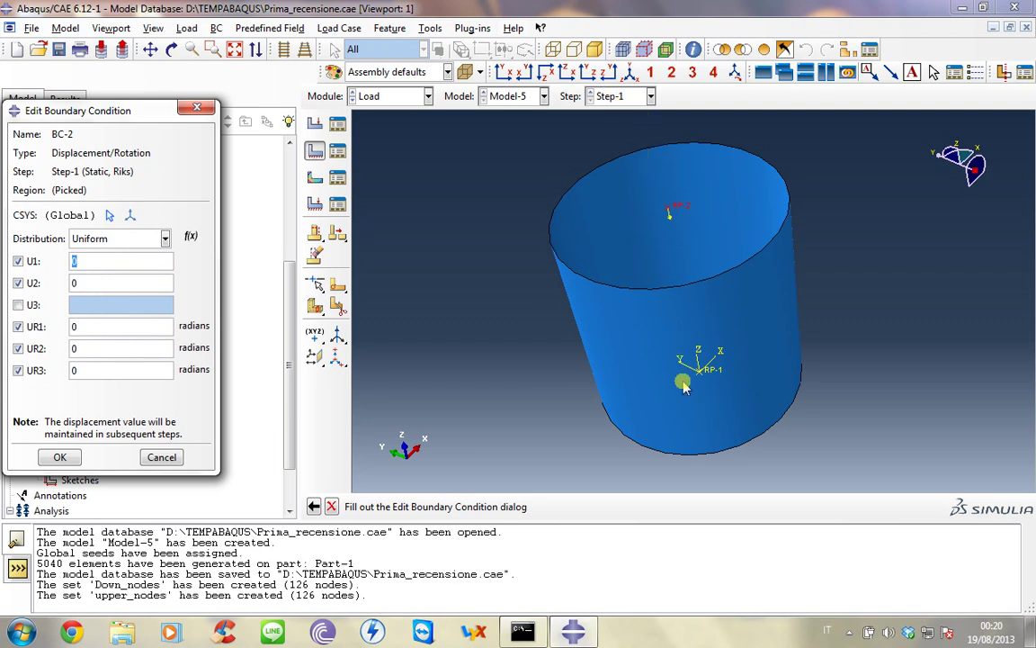
{"action": "left_click", "coordinate": [50, 457]}
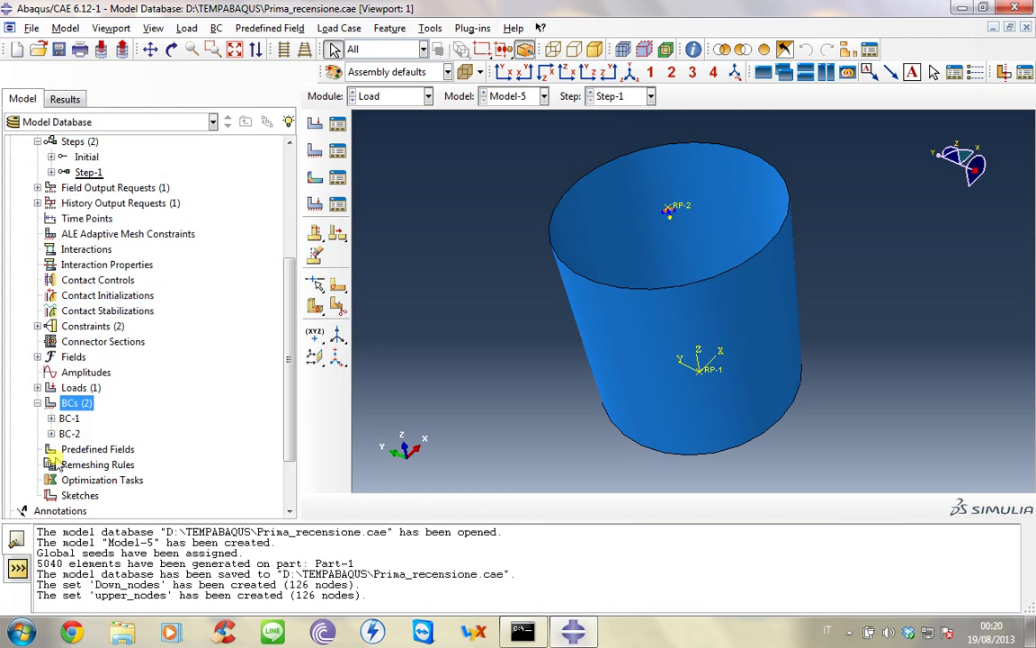
Collapse the BCs list and save the model database with Ctrl+S.
{"action": "scroll", "coordinate": [192, 422], "scroll_direction": "down", "scroll_amount": 1}
{"action": "left_click", "coordinate": [36, 368]}
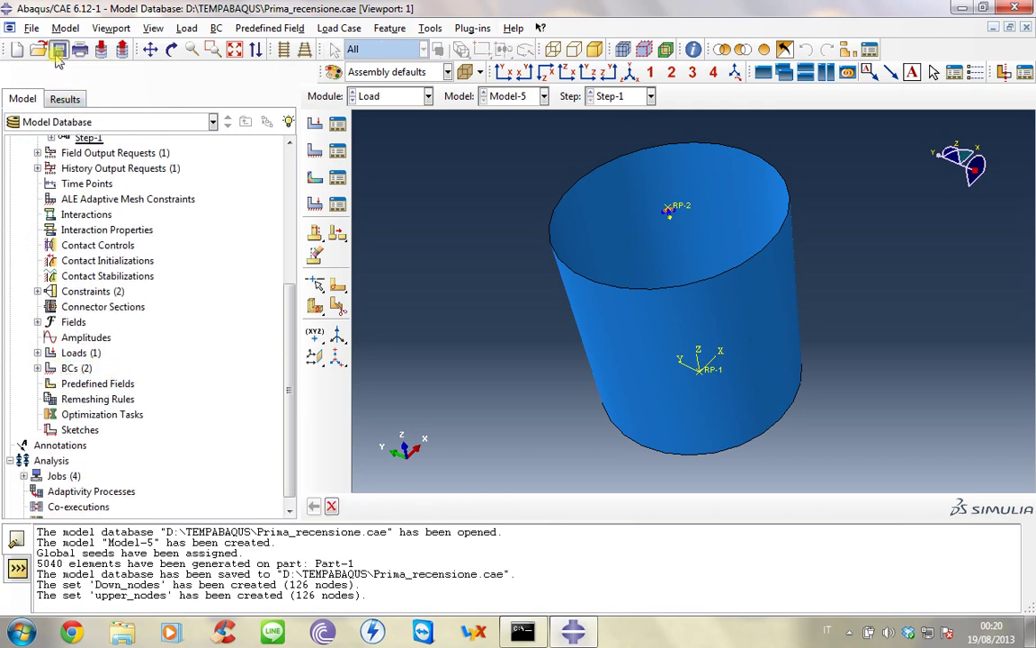
{"action": "key", "text": "ctrl+s"}
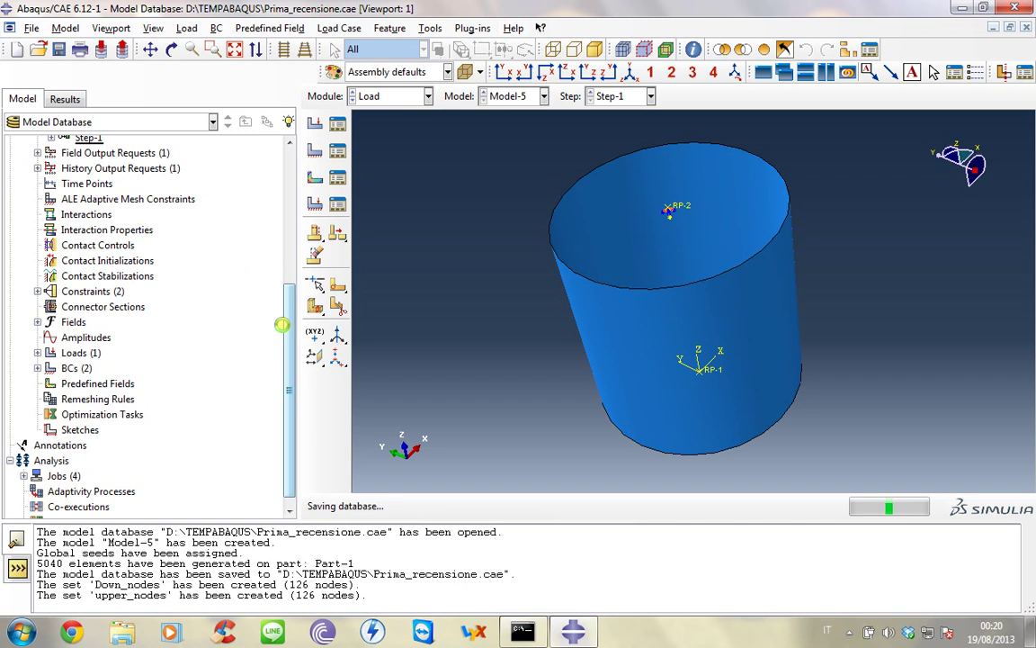
Scroll the model tree to the top and bring up Model-5's context menu.
{"action": "left_click_drag", "start_coordinate": [284, 330], "coordinate": [266, 173]}
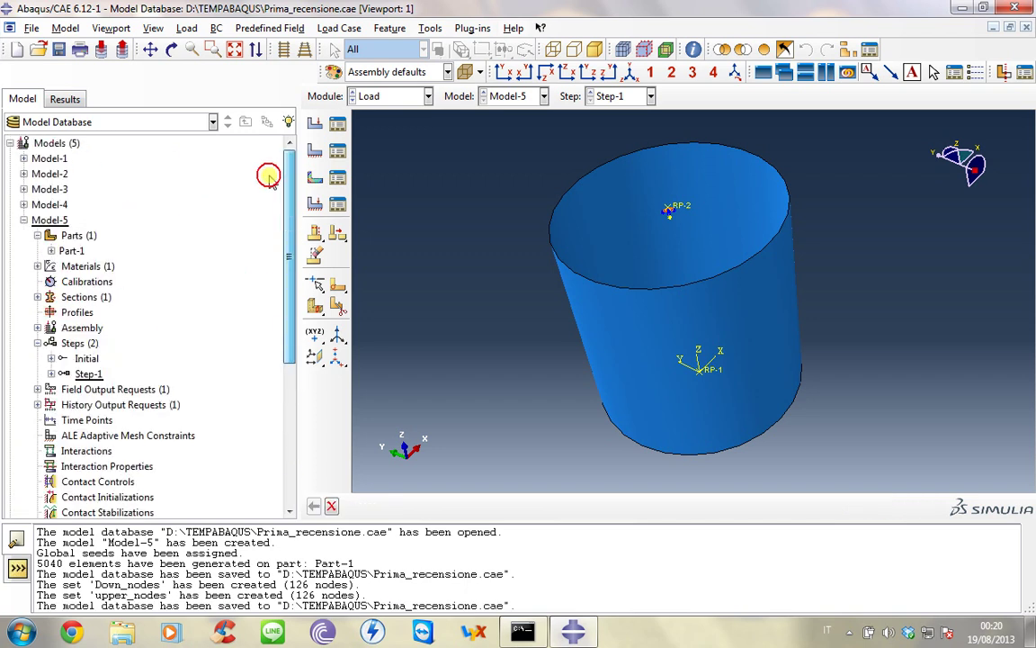
{"action": "right_click", "coordinate": [52, 221]}
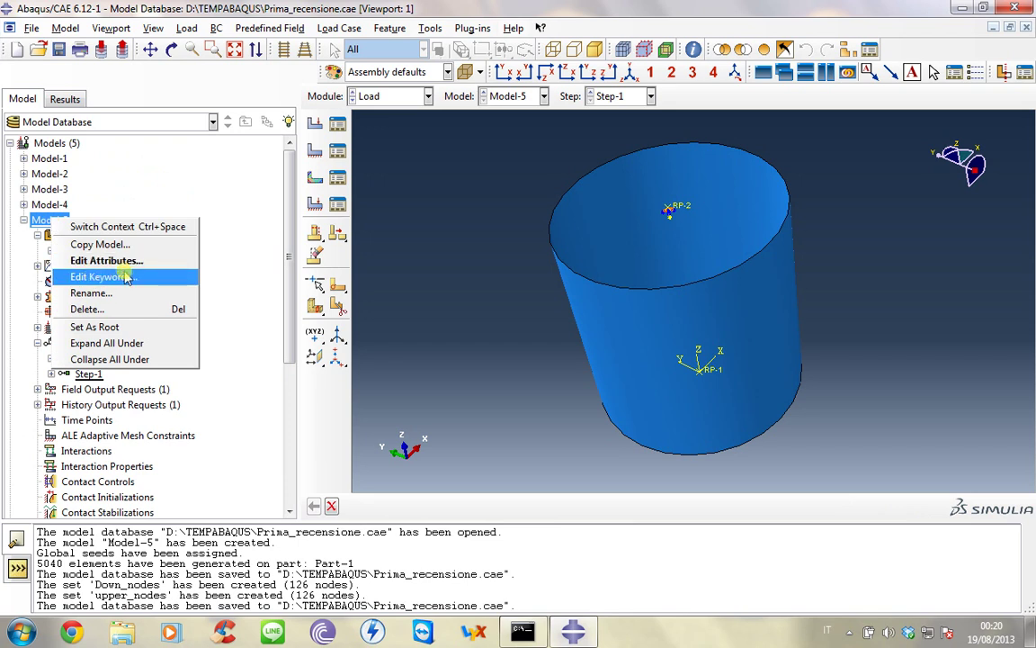
{"action": "left_click", "coordinate": [40, 225]}
{"action": "right_click", "coordinate": [45, 225]}
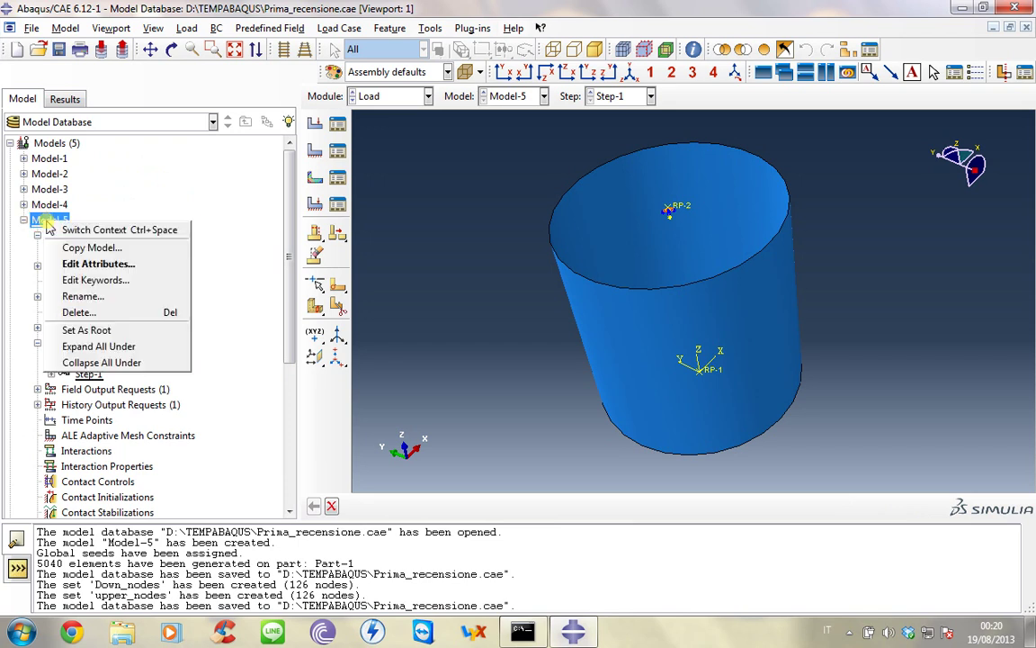
Open Model-5's keyword editor and select the *Step line of the Step-1 block.
{"action": "left_click", "coordinate": [126, 281]}
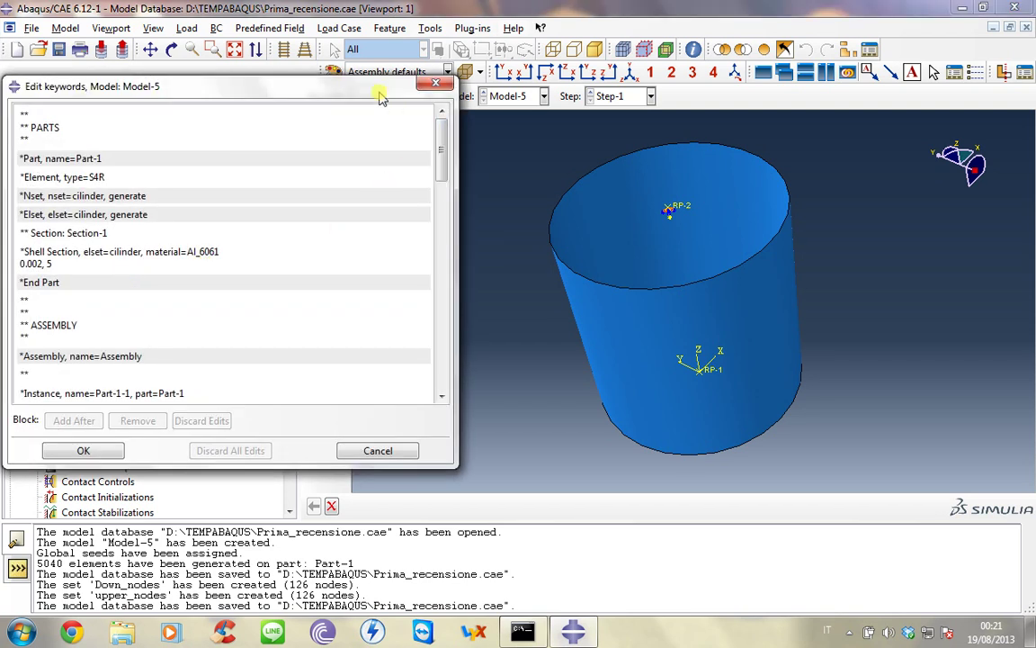
{"action": "left_click_drag", "start_coordinate": [378, 93], "coordinate": [530, 52]}
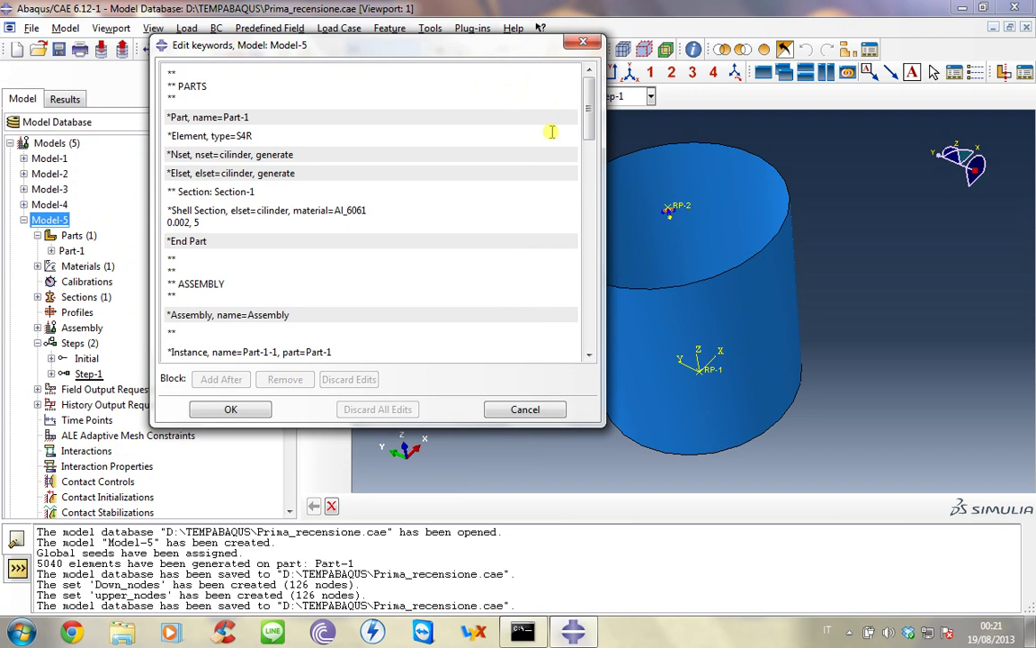
{"action": "left_click_drag", "start_coordinate": [595, 127], "coordinate": [596, 142]}
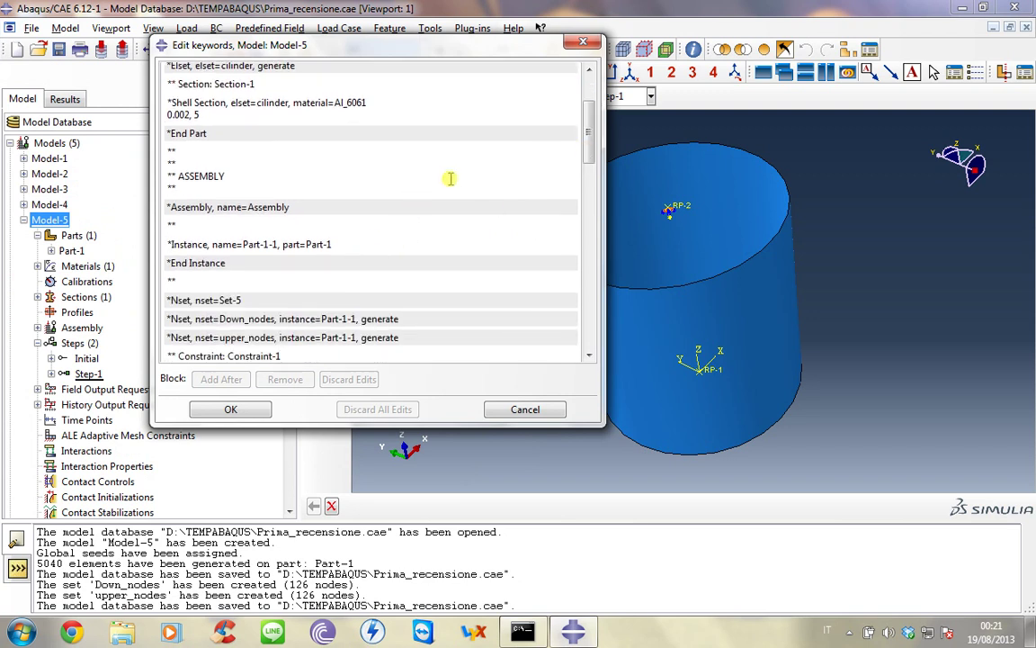
{"action": "left_click_drag", "start_coordinate": [590, 155], "coordinate": [600, 252]}
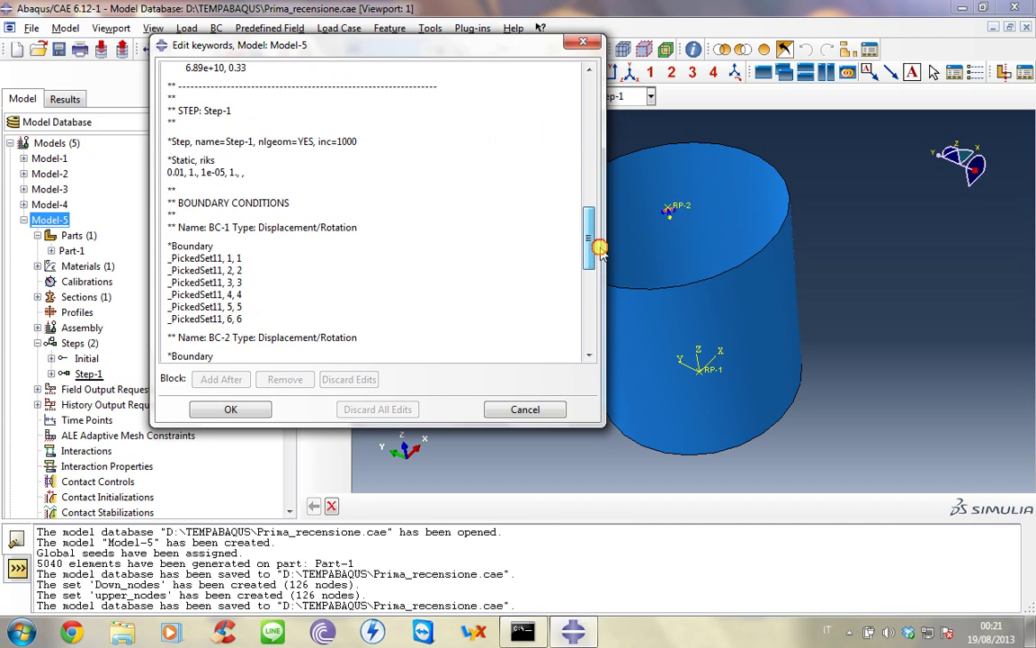
{"action": "left_click", "coordinate": [220, 130]}
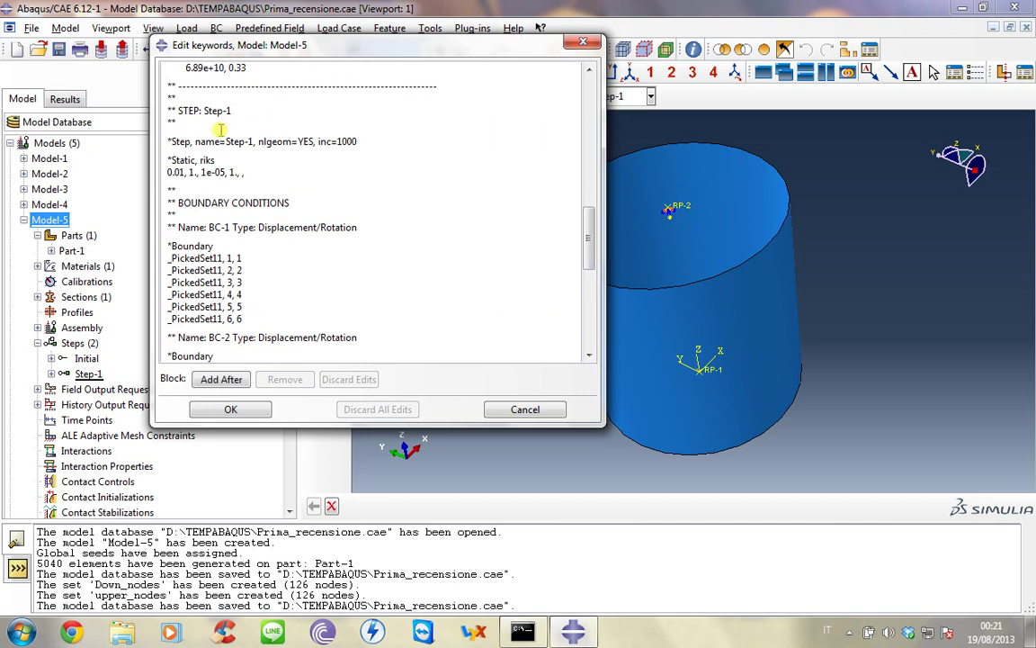
{"action": "double_click", "coordinate": [175, 123]}
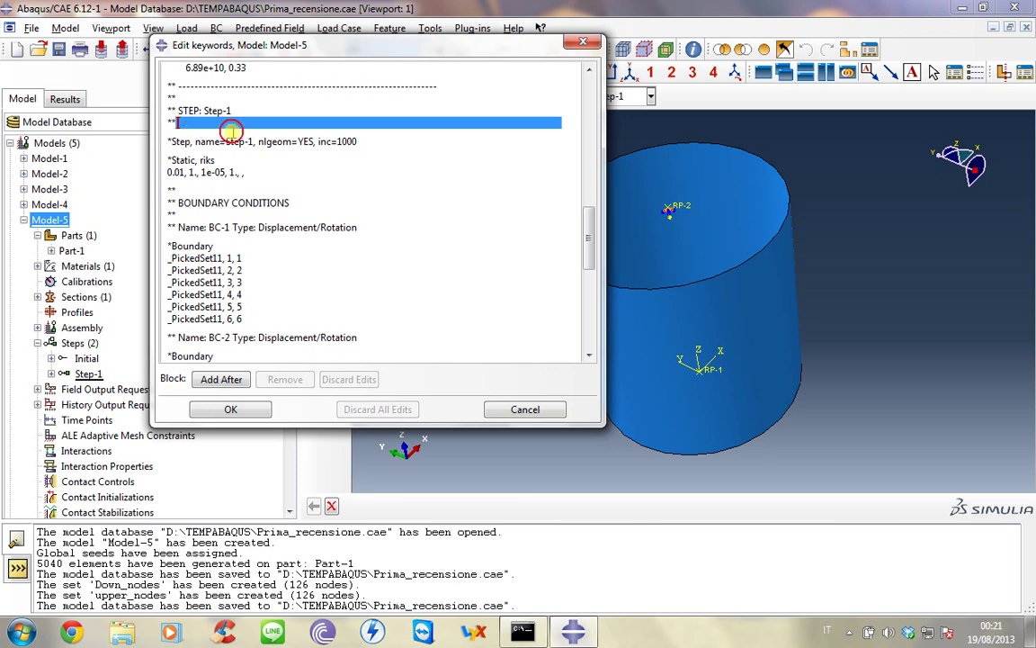
{"action": "left_click_drag", "start_coordinate": [167, 141], "coordinate": [343, 140]}
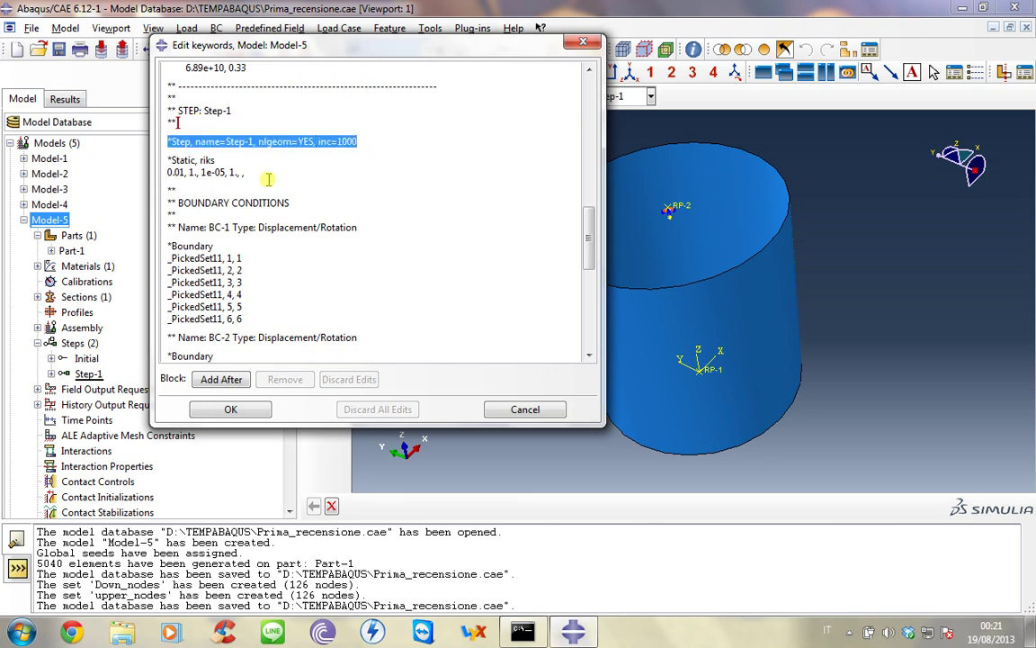
Insert a new block above Step-1 reading *IMPERFECTION, FILE=Buckle_load, without the trailing comma.
{"action": "left_click", "coordinate": [226, 379]}
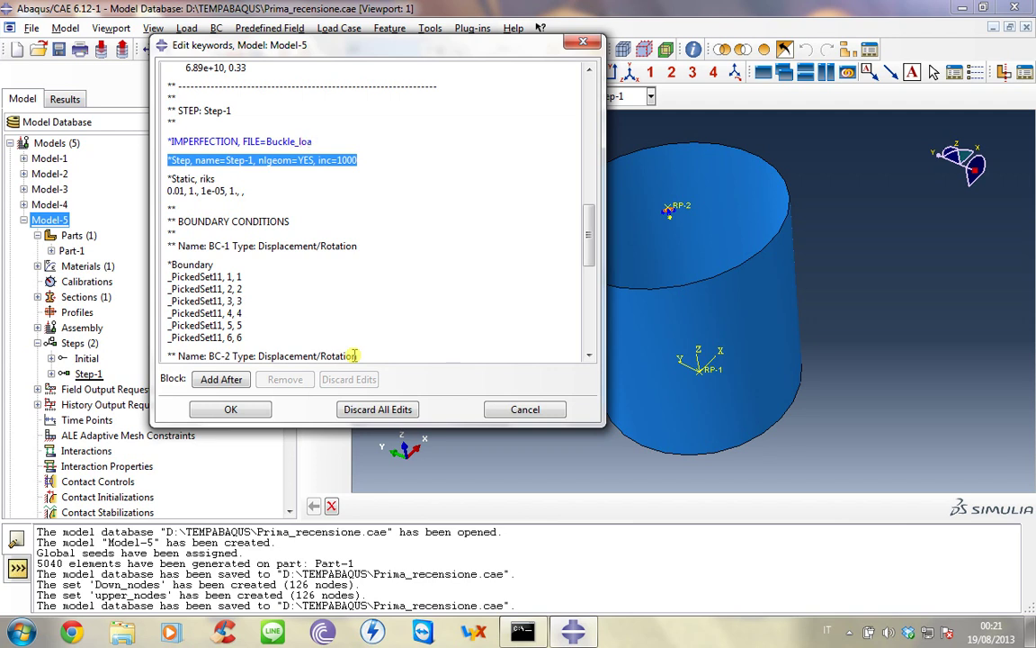
{"action": "left_click_drag", "start_coordinate": [318, 141], "coordinate": [256, 141]}
{"action": "left_click", "coordinate": [326, 141]}
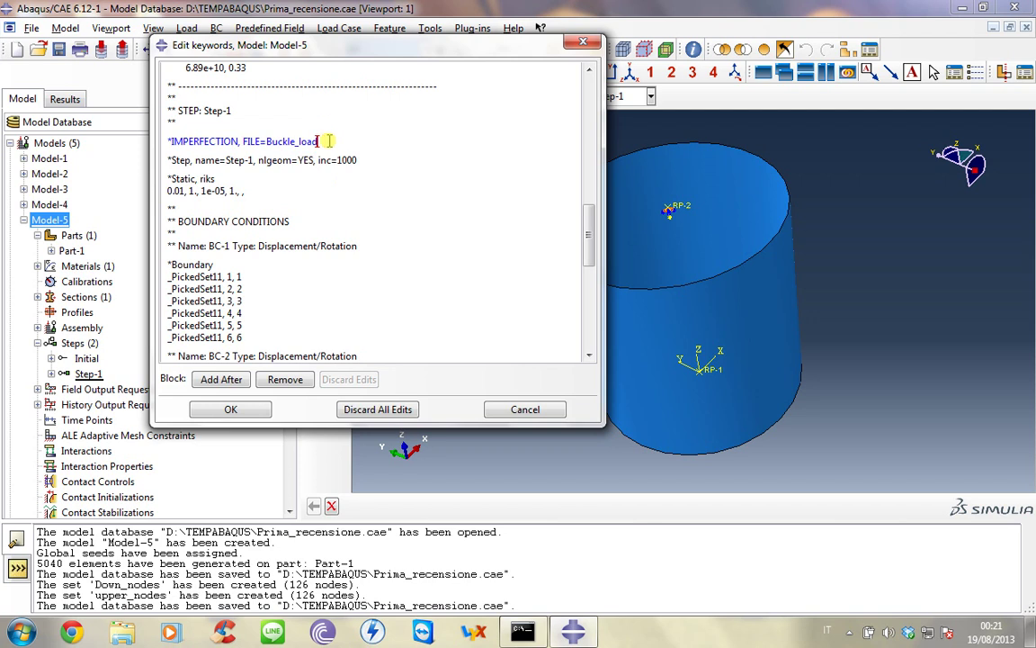
{"action": "key", "text": "BackSpace"}
{"action": "left_click_drag", "start_coordinate": [241, 141], "coordinate": [188, 141]}
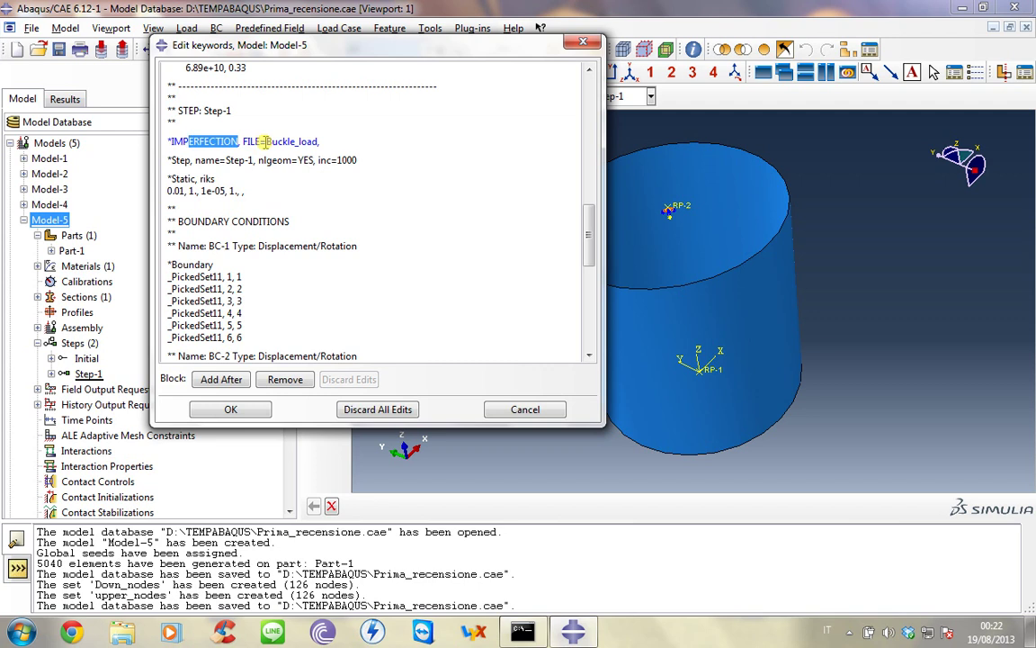
{"action": "left_click_drag", "start_coordinate": [321, 141], "coordinate": [242, 141]}
Confirm the Buckle_load job name under Jobs and finish the STEP=1 parameter.
{"action": "left_click_drag", "start_coordinate": [319, 62], "coordinate": [554, 49]}
{"action": "left_click_drag", "start_coordinate": [289, 196], "coordinate": [266, 355]}
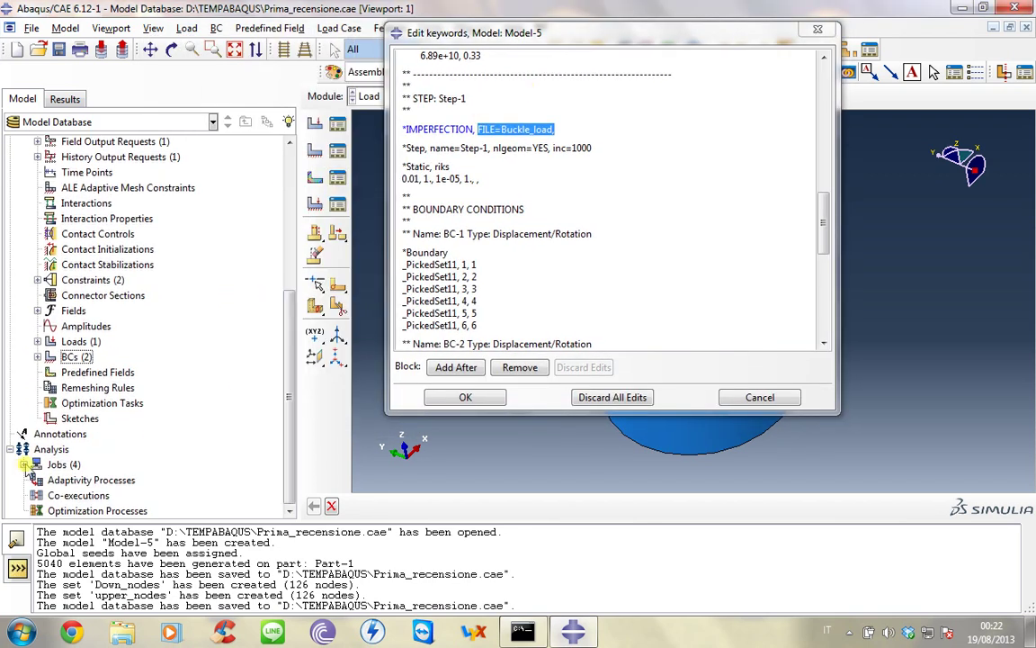
{"action": "left_click", "coordinate": [23, 464]}
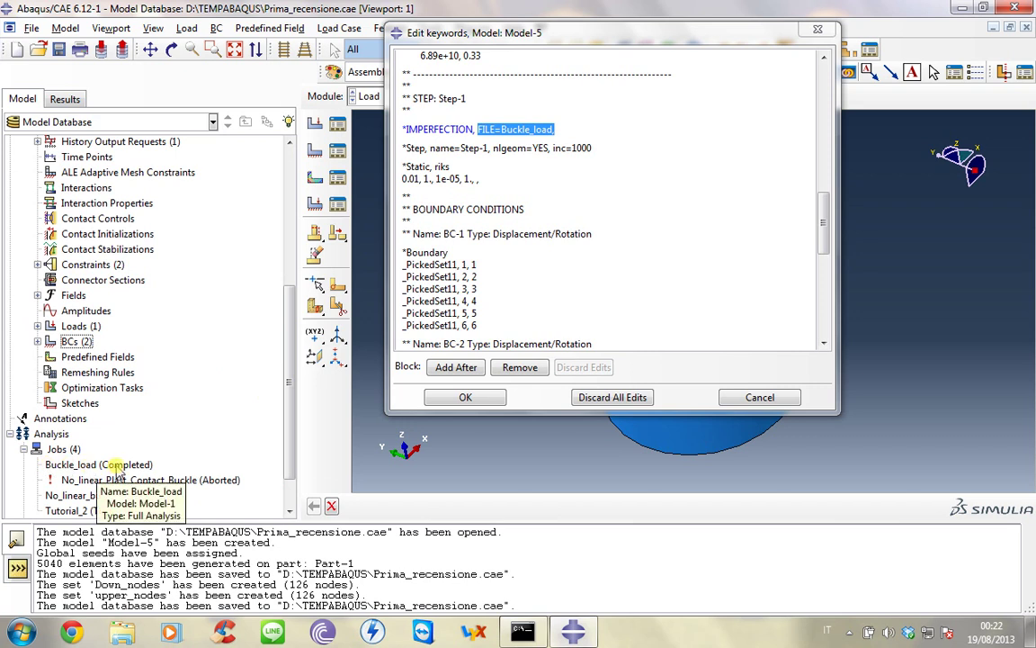
{"action": "left_click", "coordinate": [574, 127]}
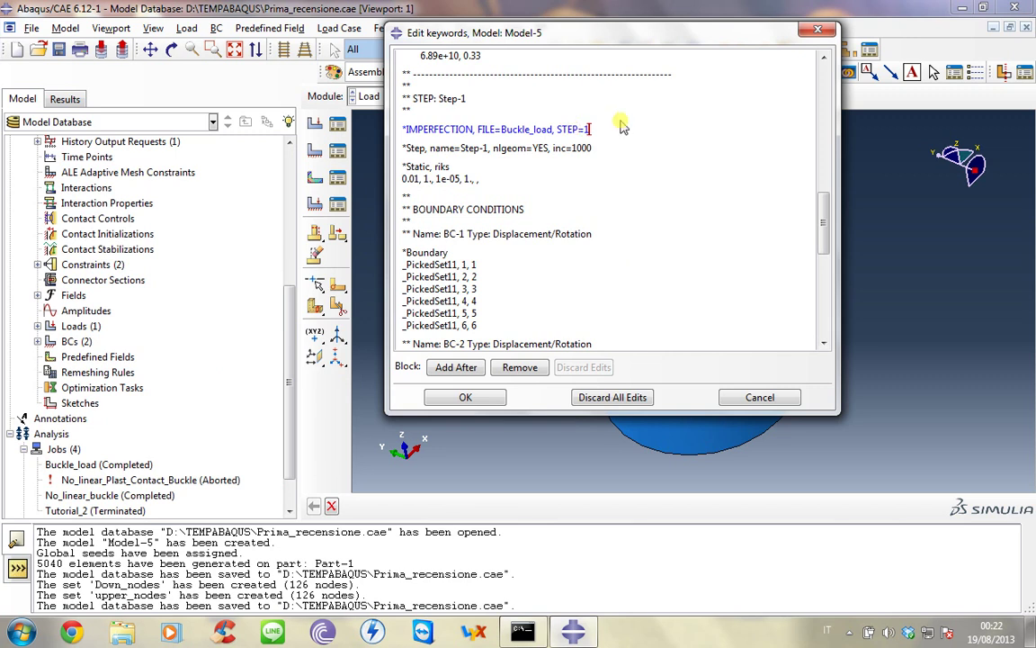
{"action": "left_click_drag", "start_coordinate": [591, 128], "coordinate": [557, 124]}
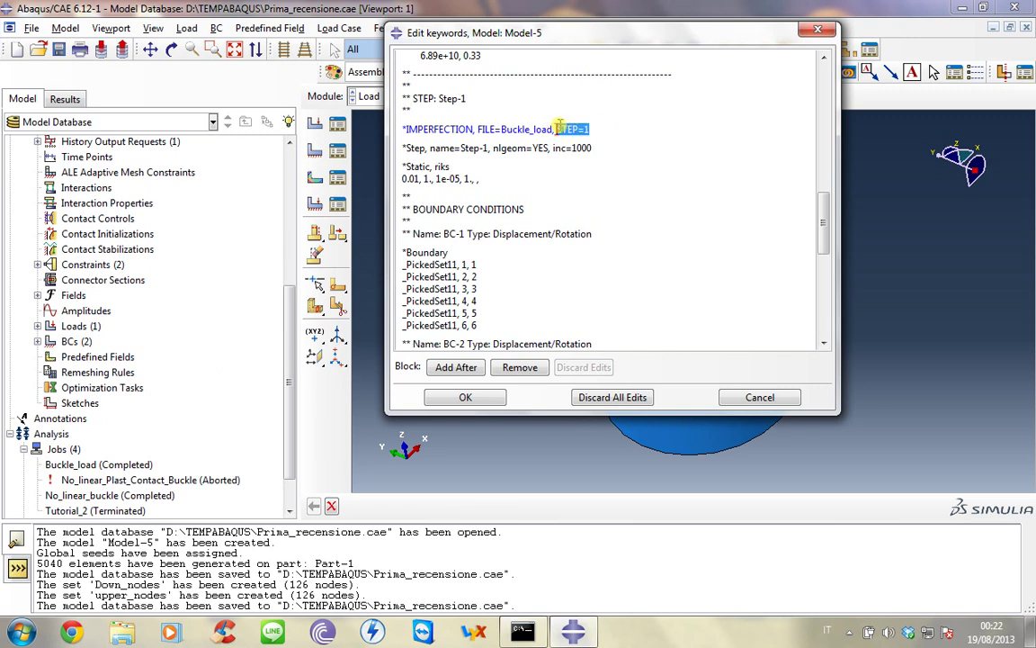
{"action": "left_click", "coordinate": [594, 128]}
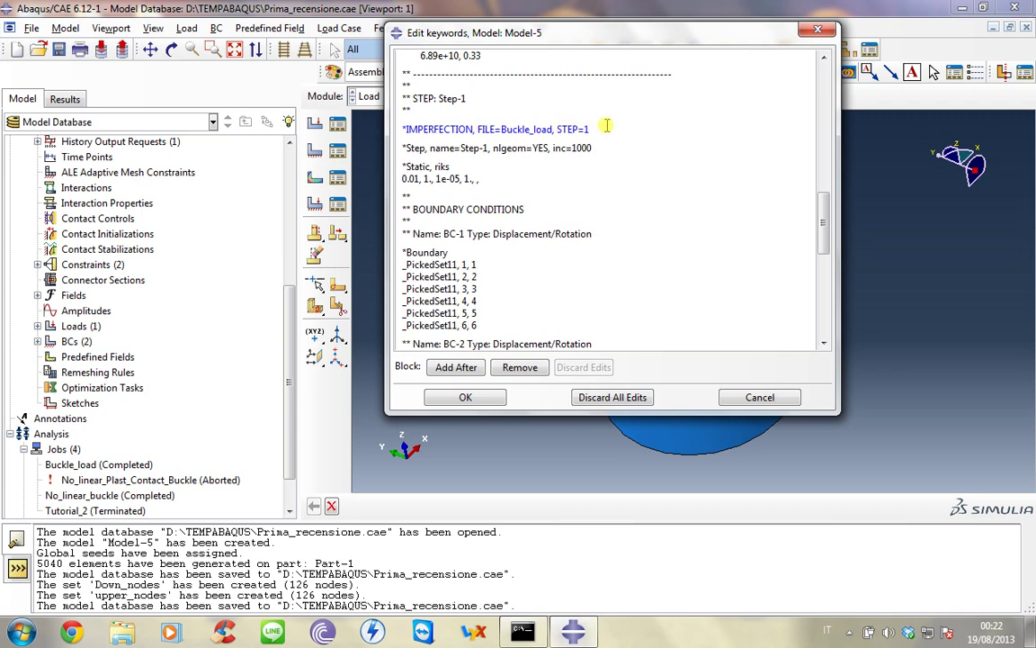
Enter data lines 1, 2 and 3 under the *IMPERFECTION keyword.
{"action": "key", "text": "Return"}
{"action": "type", "text": "1"}
{"action": "key", "text": "Return"}
{"action": "type", "text": "2"}
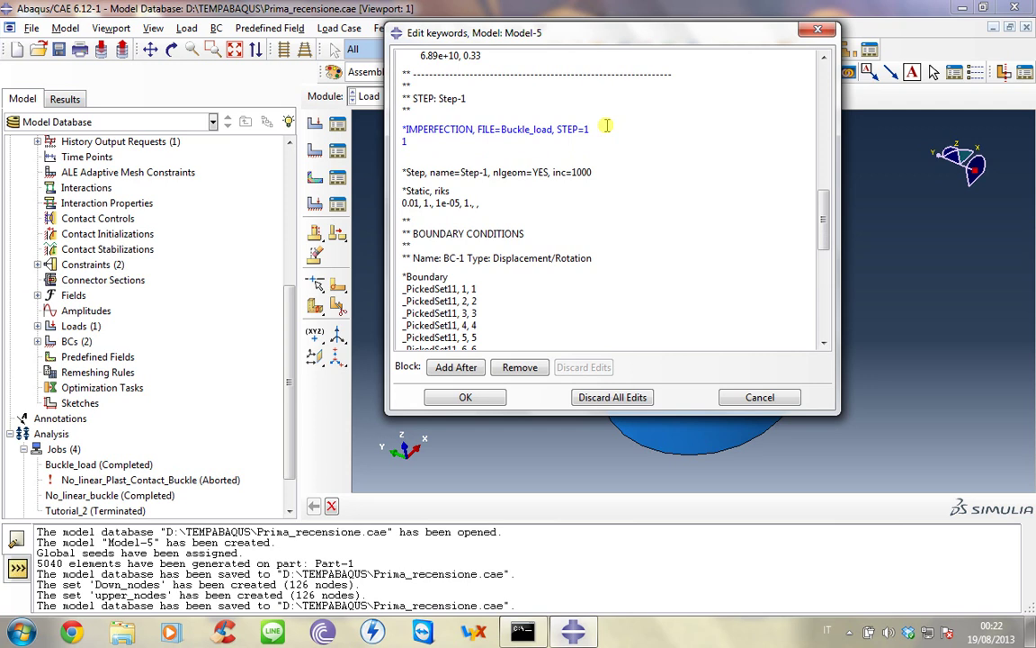
{"action": "key", "text": "Return"}
{"action": "type", "text": "3"}
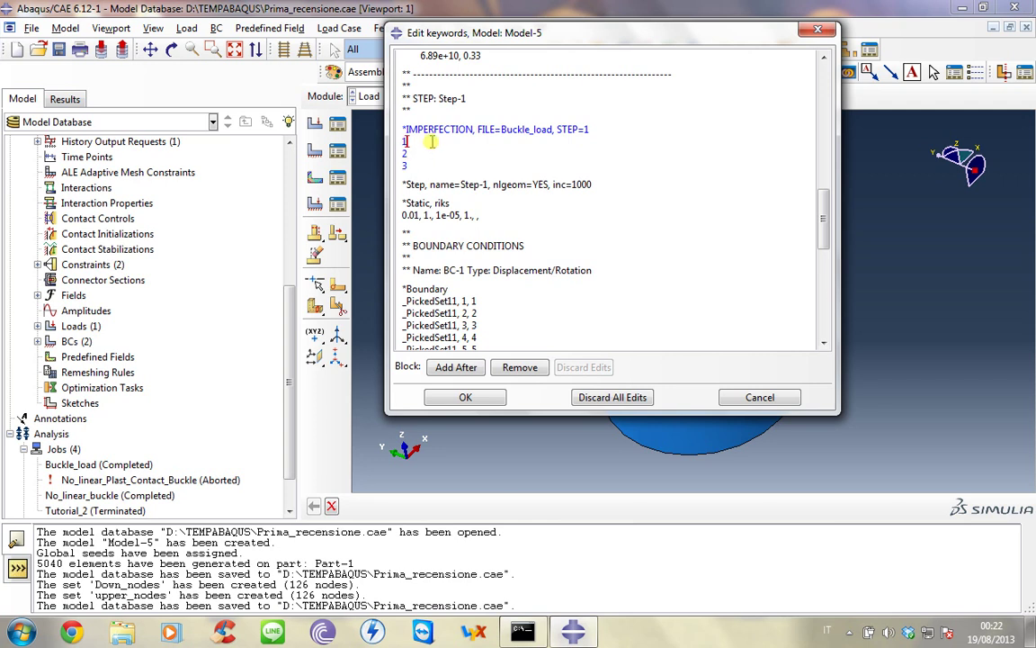
Add trailing commas so the data lines read '1,', '2,' and '3,'.
{"action": "left_click_drag", "start_coordinate": [431, 142], "coordinate": [394, 144]}
{"action": "left_click_drag", "start_coordinate": [494, 131], "coordinate": [555, 133]}
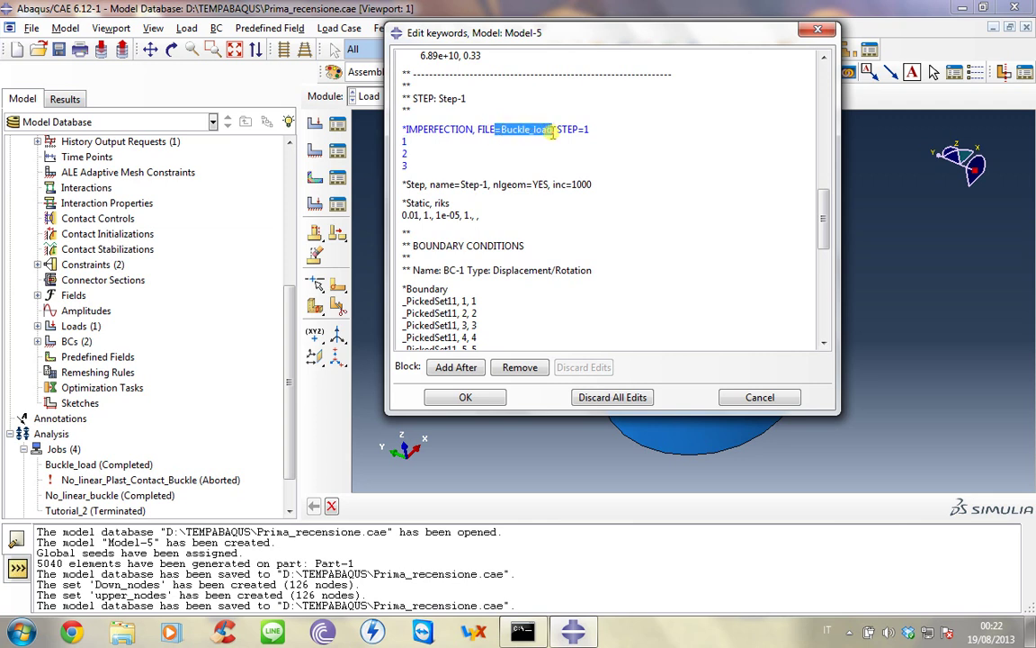
{"action": "left_click", "coordinate": [448, 142]}
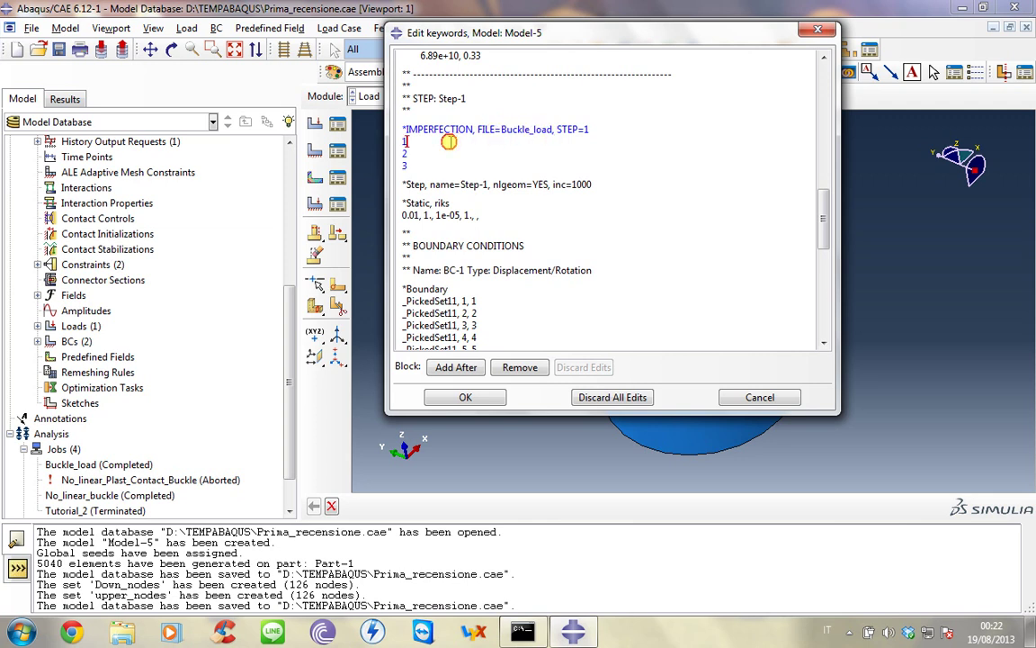
{"action": "left_click", "coordinate": [405, 141]}
{"action": "double_click", "coordinate": [405, 153]}
{"action": "double_click", "coordinate": [399, 165]}
{"action": "left_click", "coordinate": [481, 151]}
{"action": "type", "text": ","}
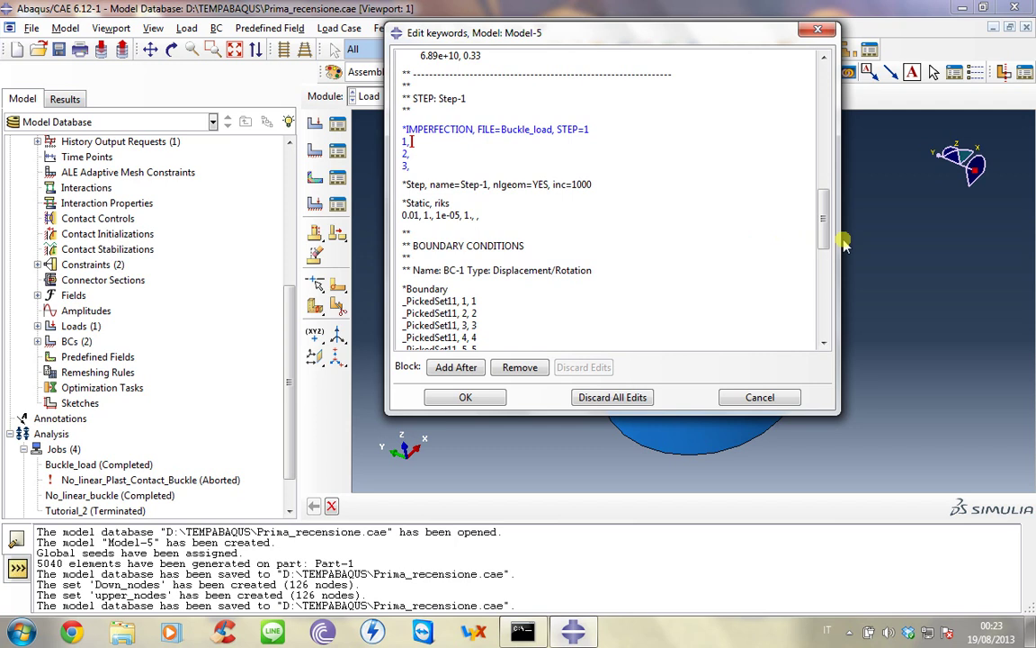
Make the first imperfection data line read '1, 2e-4'.
{"action": "scroll", "coordinate": [825, 218], "scroll_direction": "up", "scroll_amount": 1}
{"action": "left_click_drag", "start_coordinate": [825, 219], "coordinate": [825, 93]}
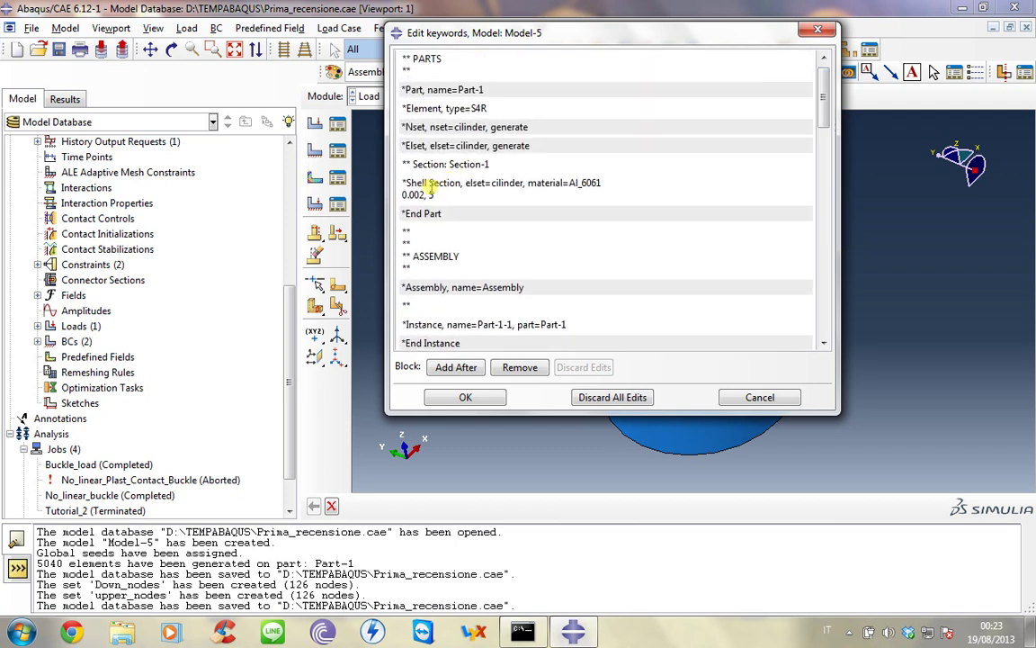
{"action": "left_click_drag", "start_coordinate": [425, 194], "coordinate": [393, 194]}
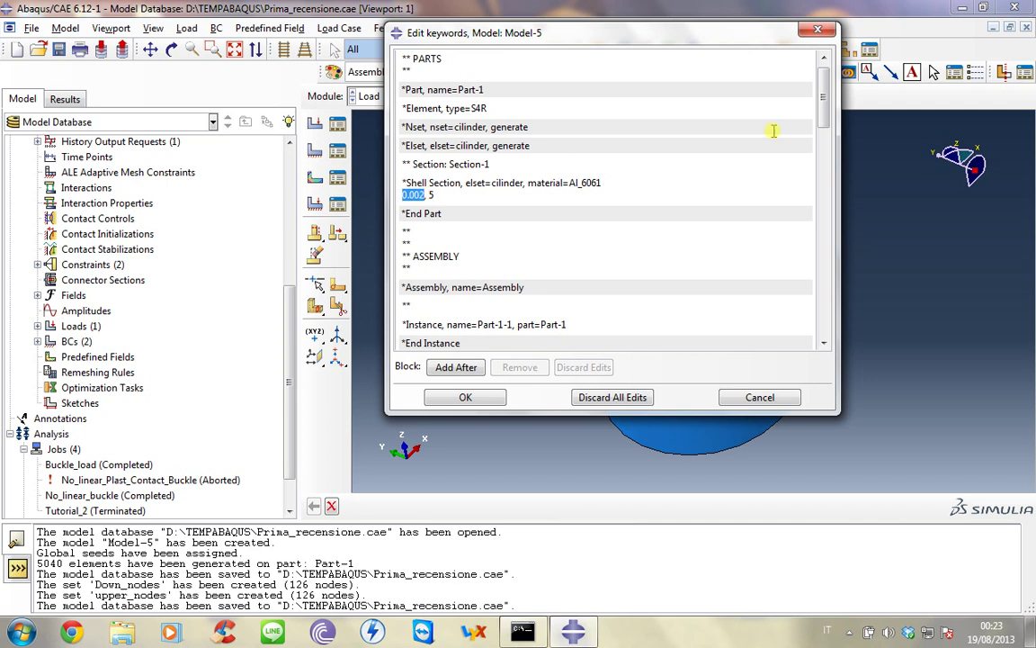
{"action": "left_click_drag", "start_coordinate": [821, 90], "coordinate": [813, 223]}
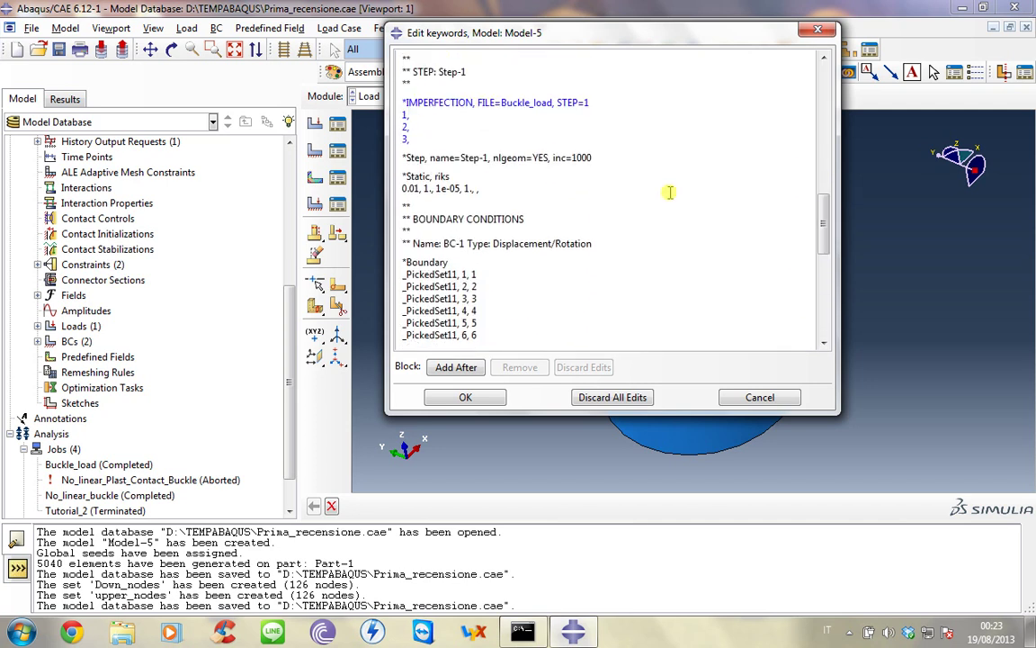
{"action": "left_click", "coordinate": [450, 117]}
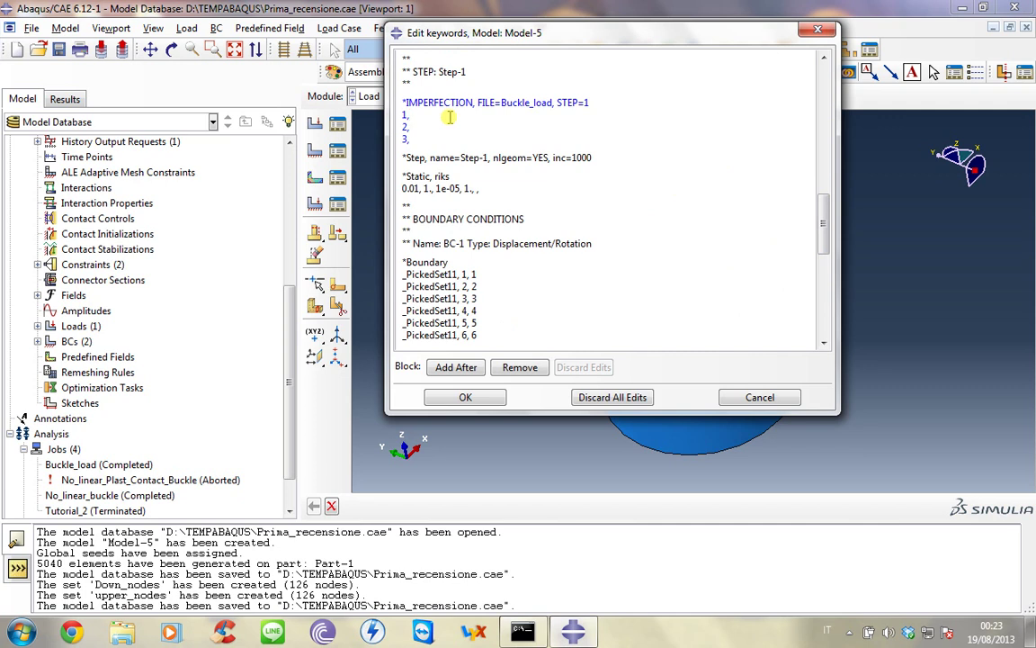
{"action": "type", "text": "2e-4"}
{"action": "left_click_drag", "start_coordinate": [430, 115], "coordinate": [412, 115]}
{"action": "left_click", "coordinate": [422, 127]}
{"action": "double_click", "coordinate": [415, 115]}
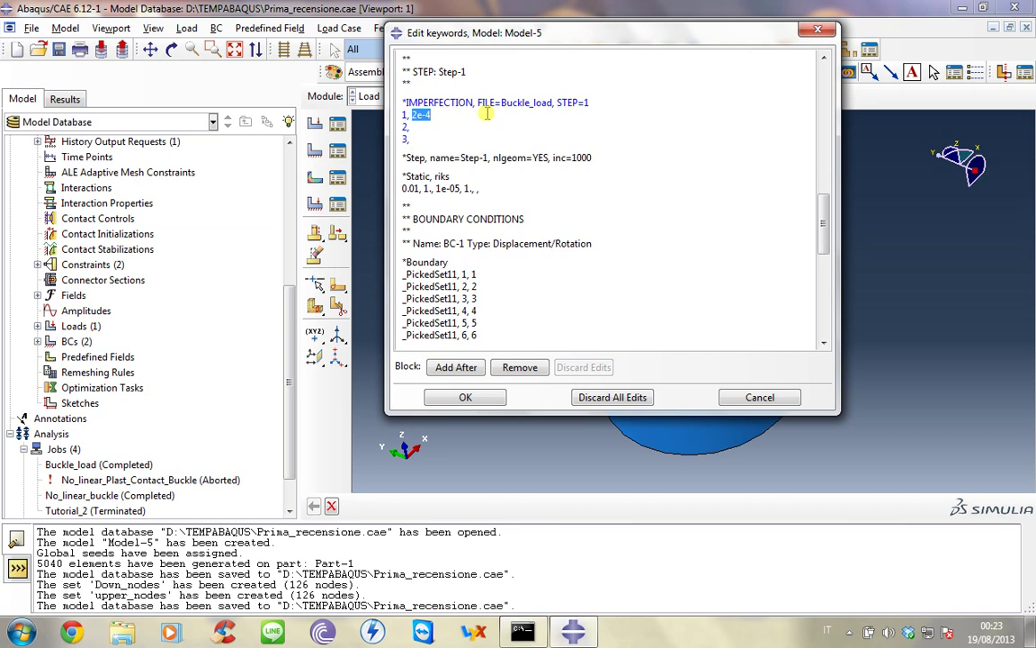
{"action": "left_click", "coordinate": [444, 123]}
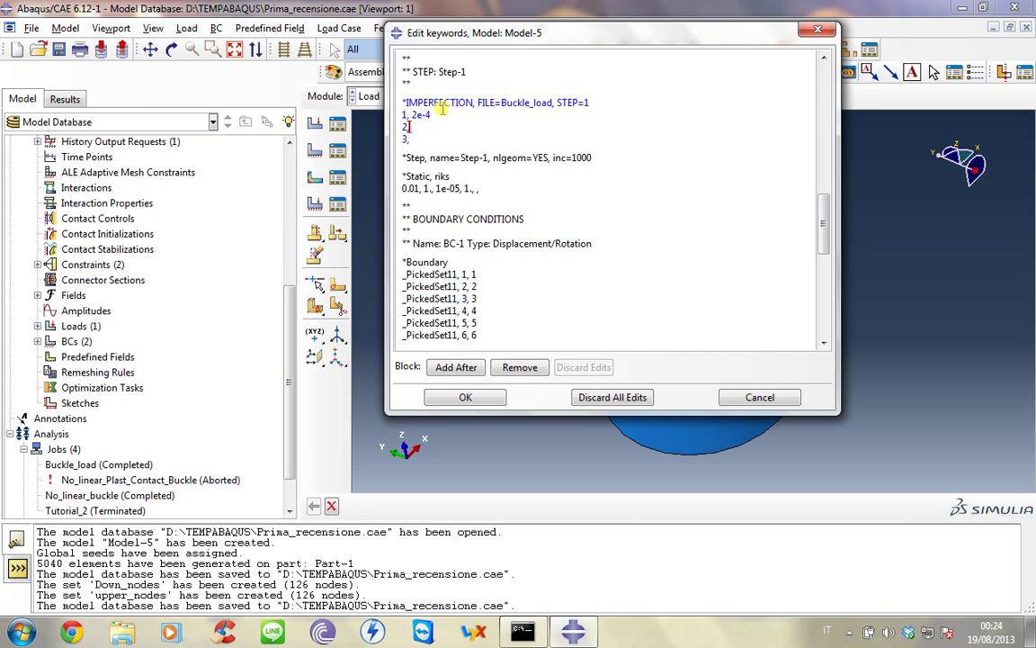
Enter scale 1e-4 for mode 2 and 0.5e-4 for mode 3.
{"action": "left_click_drag", "start_coordinate": [432, 115], "coordinate": [410, 112]}
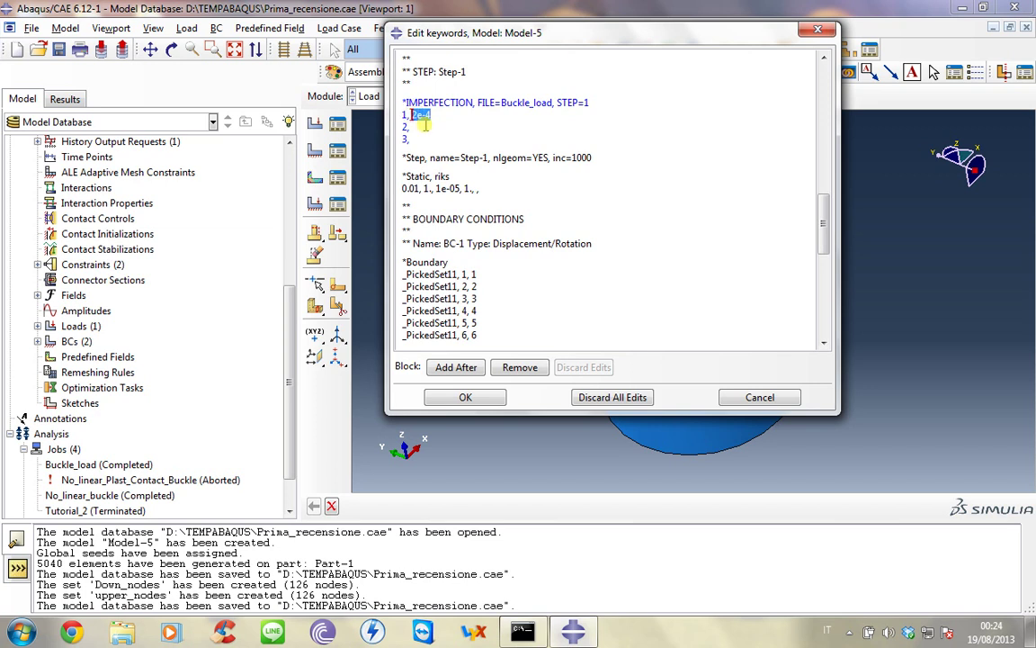
{"action": "left_click_drag", "start_coordinate": [423, 124], "coordinate": [402, 116]}
{"action": "left_click", "coordinate": [393, 114]}
{"action": "left_click", "coordinate": [416, 127]}
{"action": "type", "text": "v"}
{"action": "type", "text": "e-4"}
{"action": "left_click", "coordinate": [412, 137]}
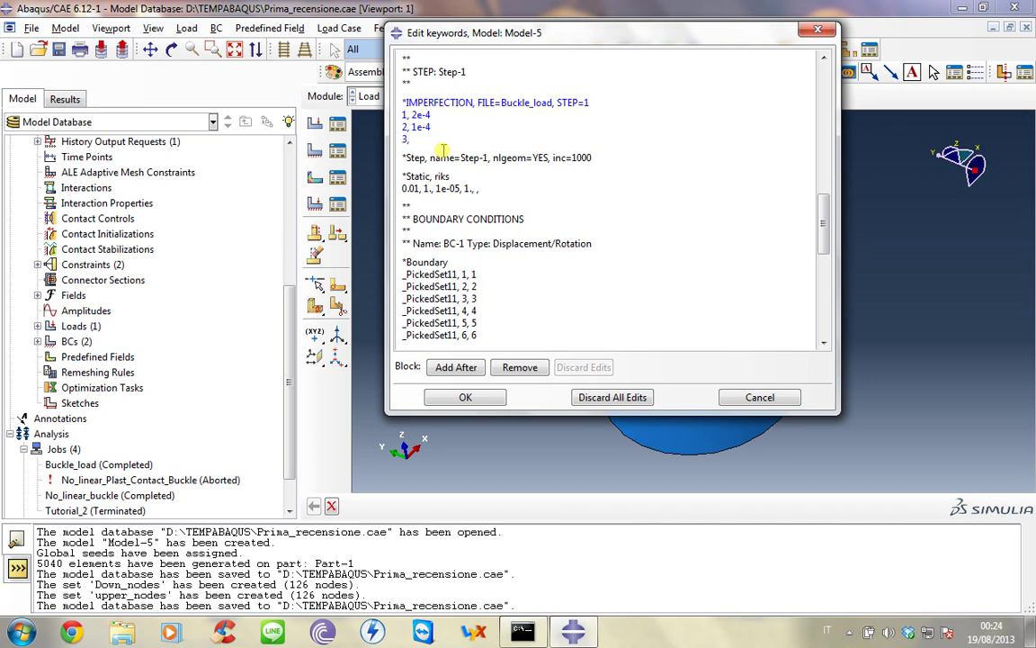
{"action": "type", "text": "0.5e-4"}
Verify the imperfection scales 2e-4, 1e-4 and 0.5e-4 on the three lines.
{"action": "left_click_drag", "start_coordinate": [432, 115], "coordinate": [403, 115]}
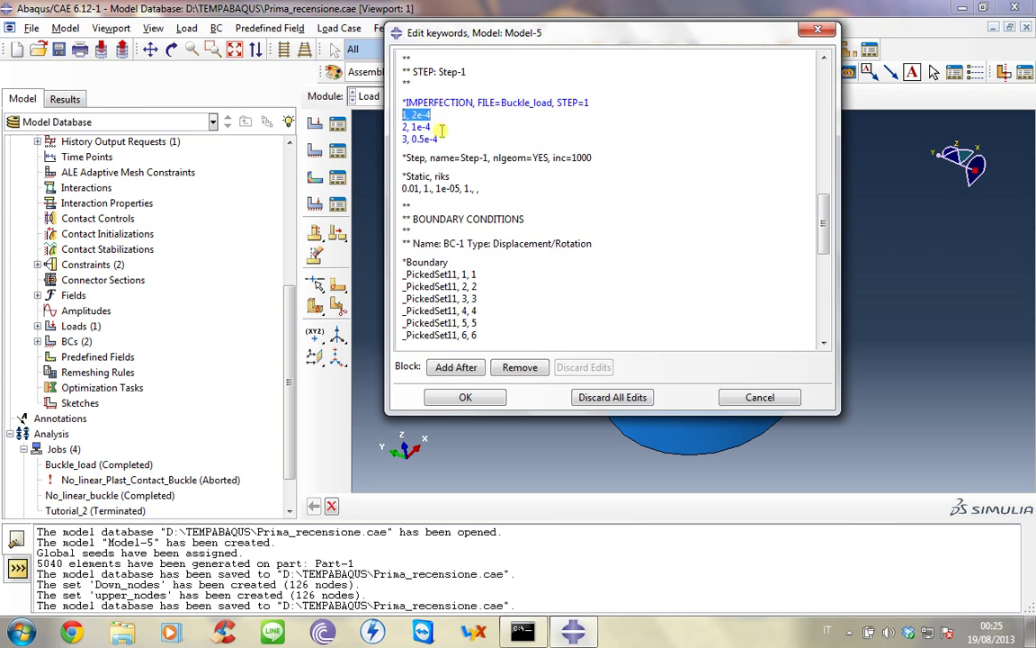
{"action": "left_click_drag", "start_coordinate": [430, 127], "coordinate": [402, 126]}
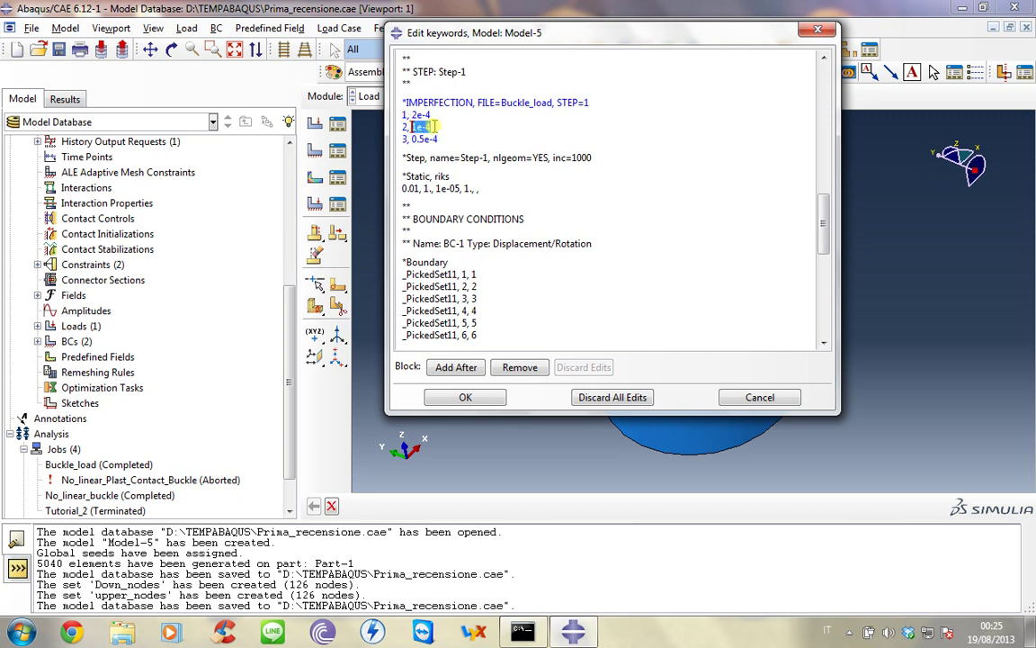
{"action": "left_click_drag", "start_coordinate": [430, 127], "coordinate": [406, 137]}
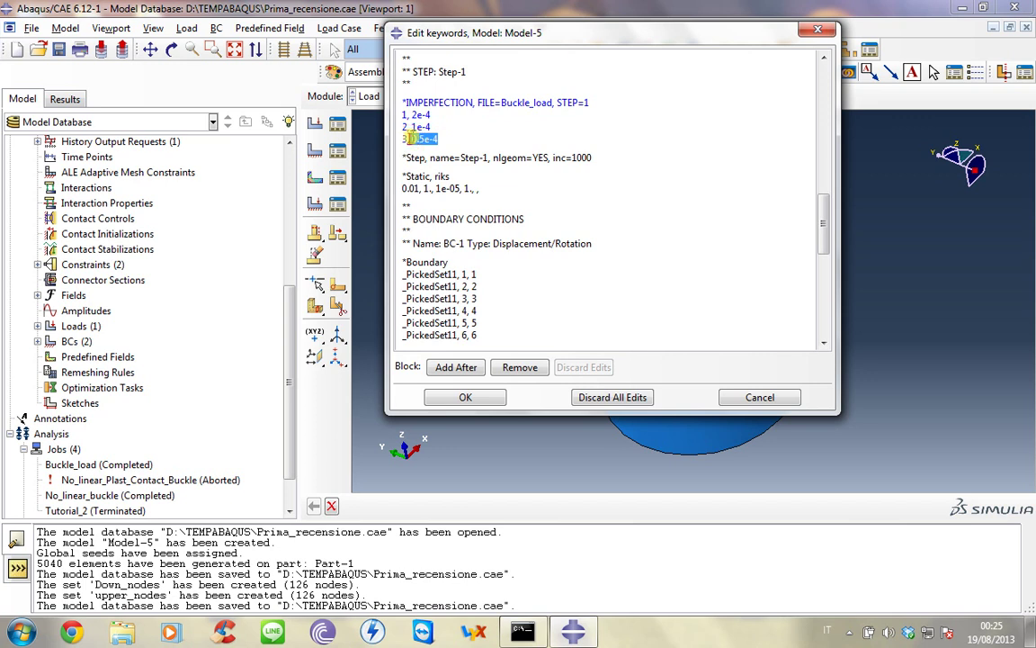
{"action": "left_click", "coordinate": [430, 127]}
{"action": "left_click_drag", "start_coordinate": [431, 115], "coordinate": [408, 115]}
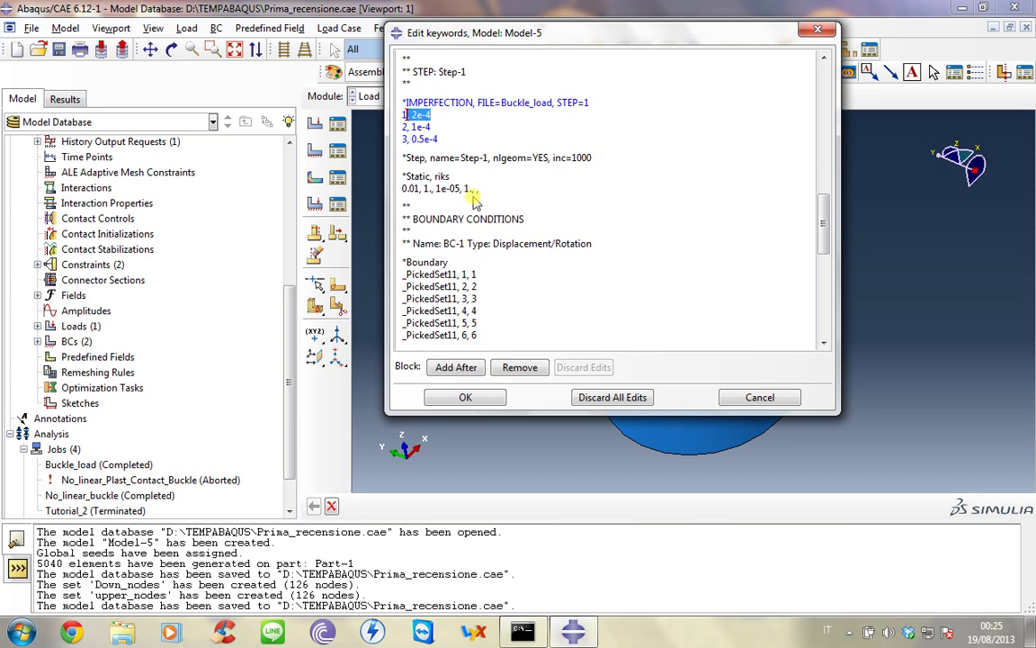
Apply the keyword edits and create a new job named Tutorial_2bis.
{"action": "left_click", "coordinate": [486, 398]}
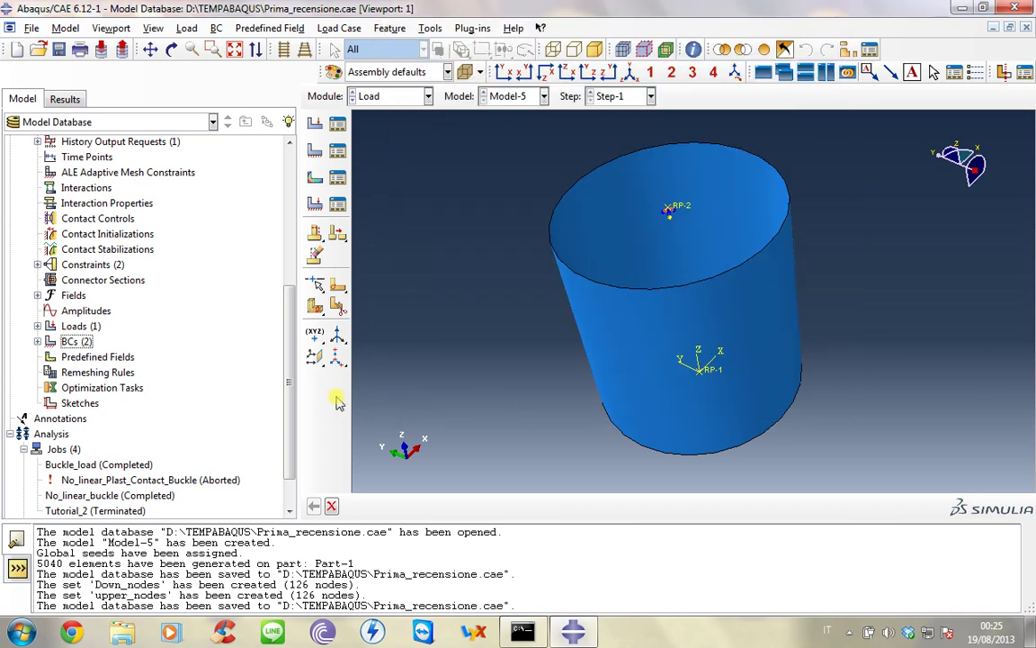
{"action": "scroll", "coordinate": [288, 479], "scroll_direction": "down", "scroll_amount": 1}
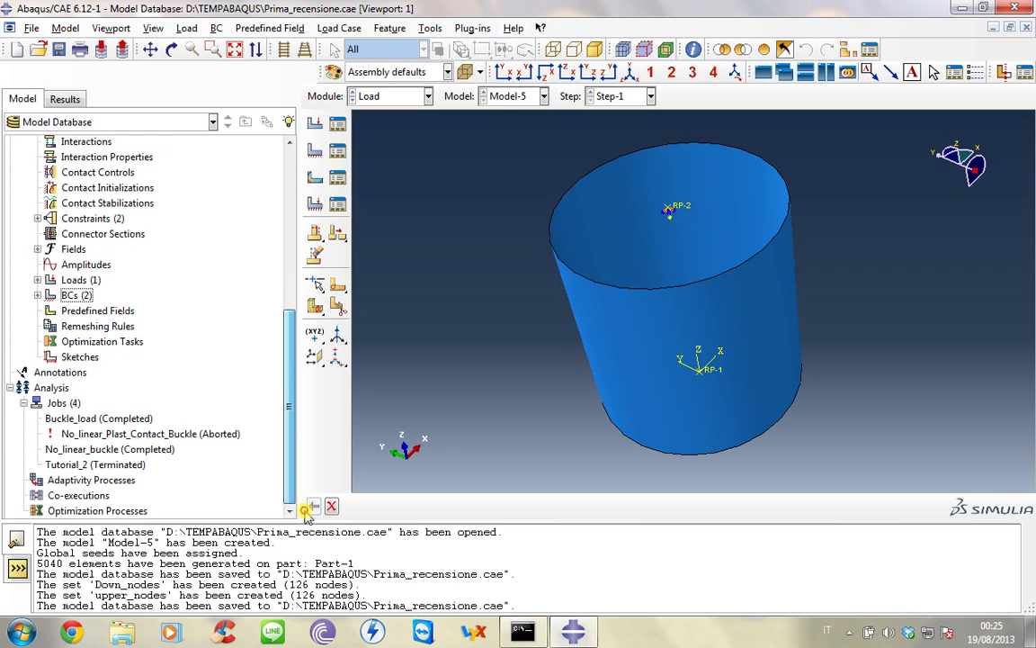
{"action": "left_click", "coordinate": [63, 403]}
{"action": "right_click", "coordinate": [65, 407]}
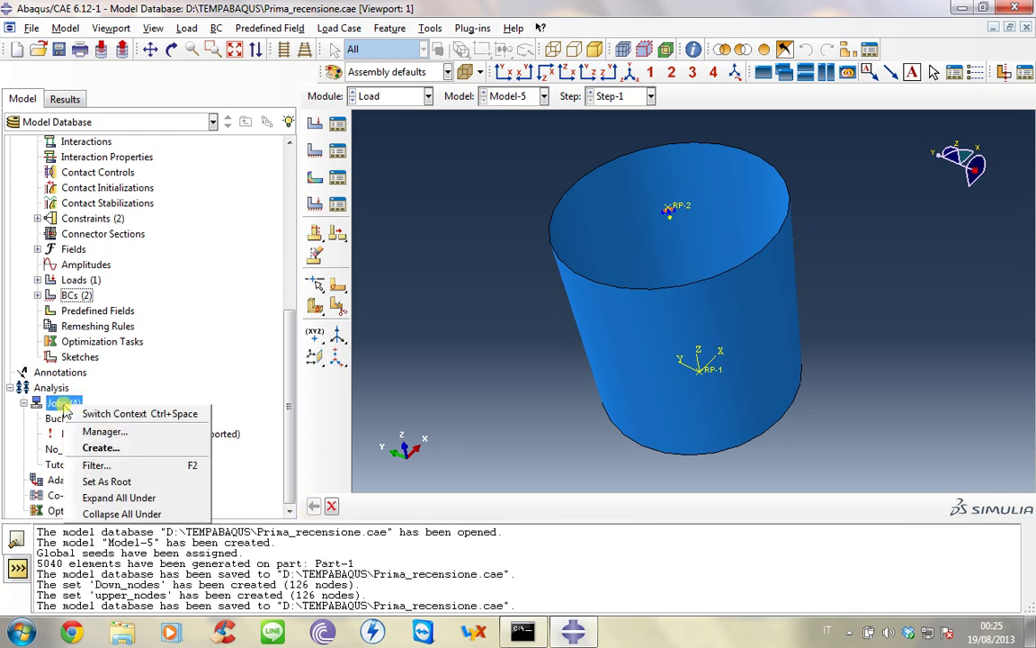
{"action": "left_click", "coordinate": [100, 447]}
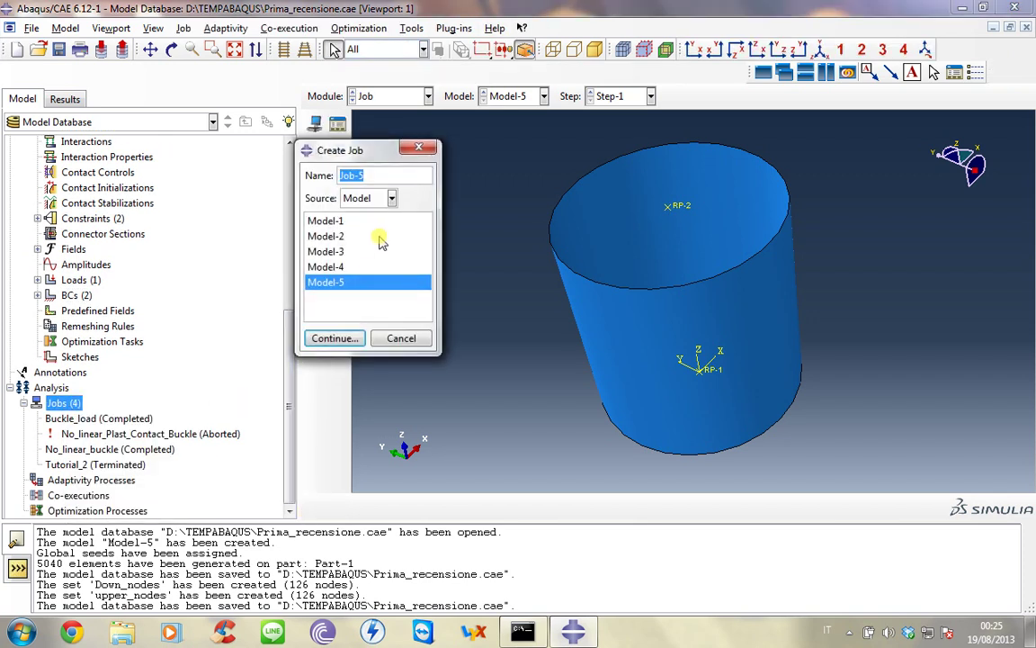
{"action": "type", "text": "Tutorial"}
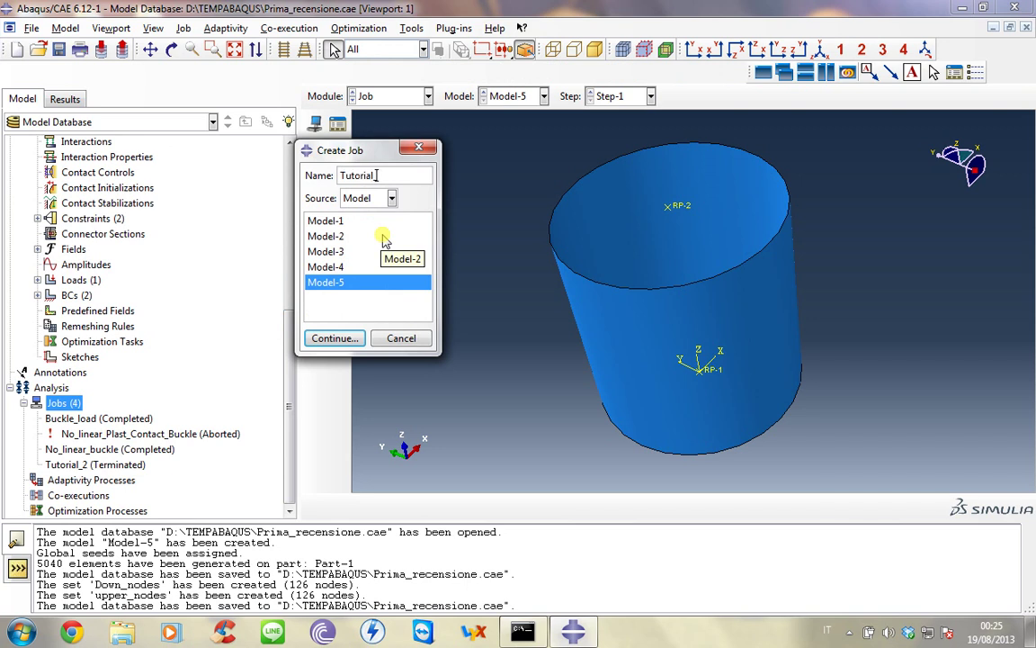
{"action": "type", "text": "_2bis"}
Set Tutorial_2bis to use multiple processors in Threads mode.
{"action": "left_click", "coordinate": [333, 339]}
{"action": "left_click", "coordinate": [555, 239]}
{"action": "left_click", "coordinate": [389, 259]}
{"action": "left_click", "coordinate": [517, 381]}
{"action": "left_click", "coordinate": [521, 414]}
{"action": "left_click", "coordinate": [470, 495]}
{"action": "right_click", "coordinate": [72, 479]}
Submit Tutorial_2bis and open Tutorial_2bis.odb from the Results tree.
{"action": "left_click", "coordinate": [117, 523]}
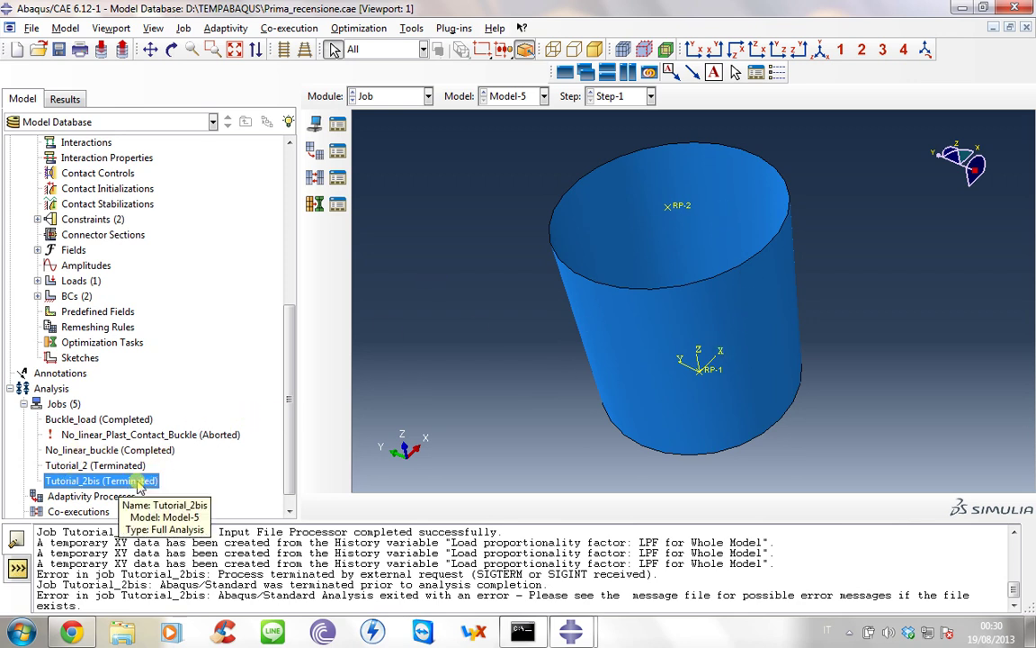
{"action": "left_click", "coordinate": [68, 100]}
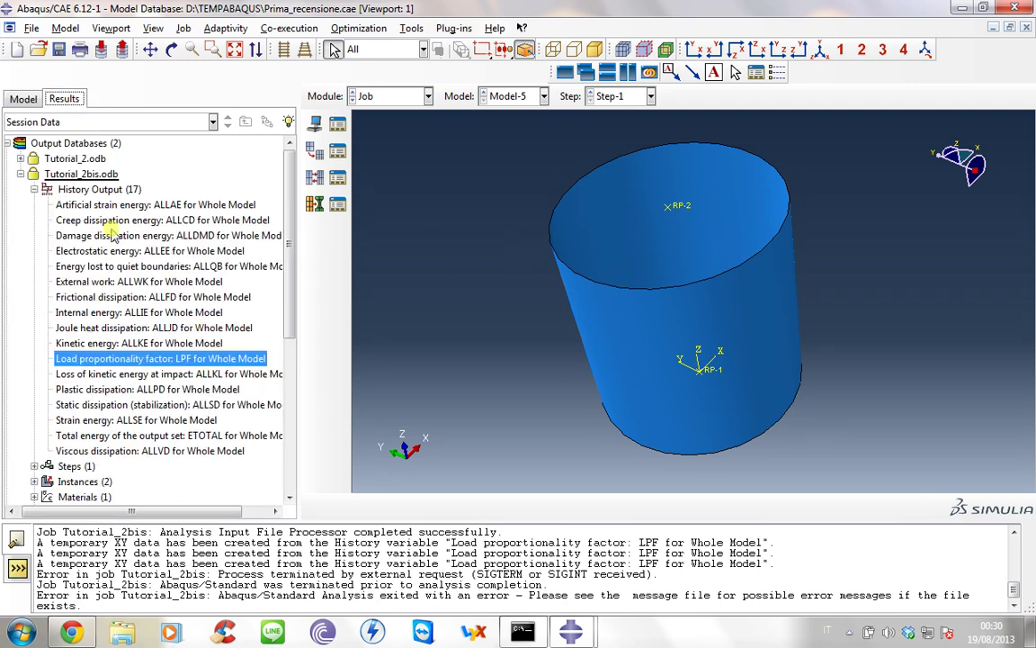
{"action": "double_click", "coordinate": [81, 175]}
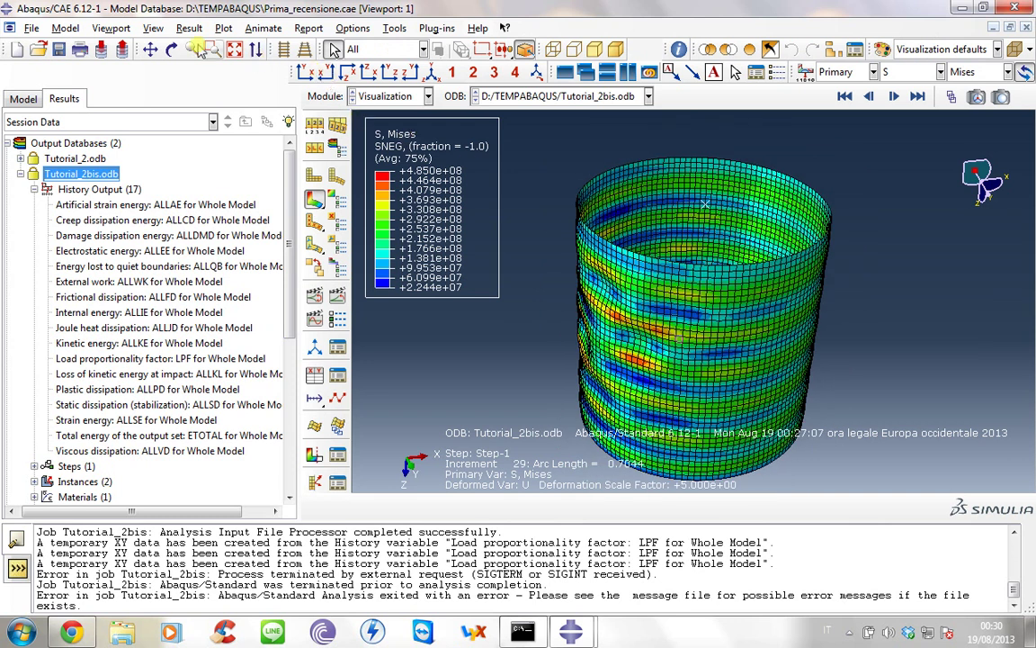
Rotate the buckled cylinder to view its wrinkles from below, the side and the open top rim.
{"action": "left_click", "coordinate": [171, 48]}
{"action": "left_click_drag", "start_coordinate": [705, 206], "coordinate": [504, 238]}
{"action": "left_click_drag", "start_coordinate": [603, 293], "coordinate": [599, 365]}
{"action": "left_click_drag", "start_coordinate": [704, 262], "coordinate": [653, 296]}
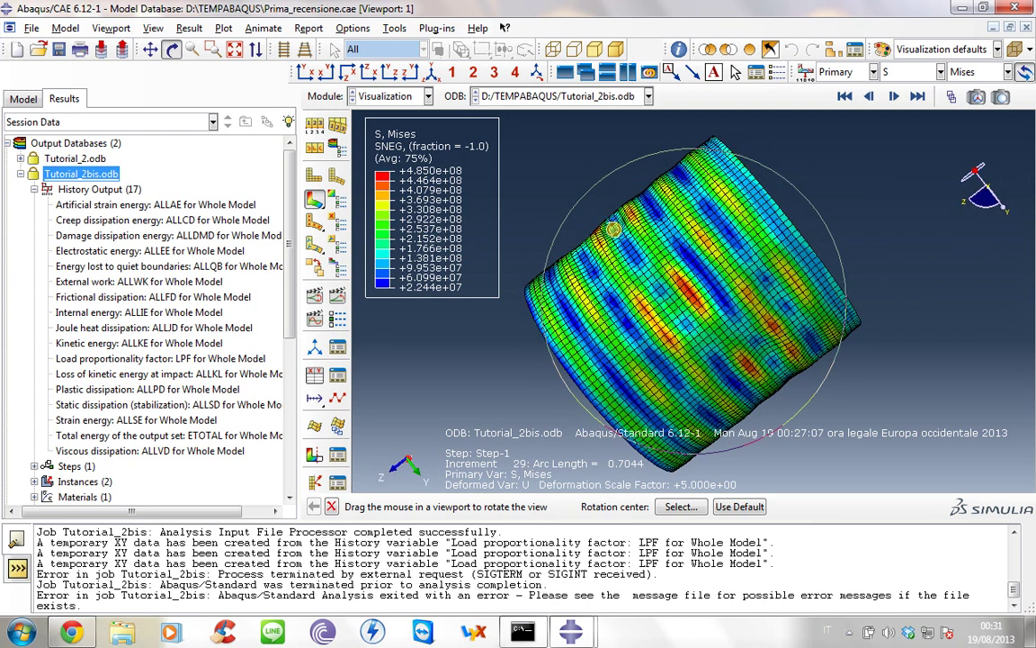
{"action": "left_click_drag", "start_coordinate": [700, 205], "coordinate": [609, 311]}
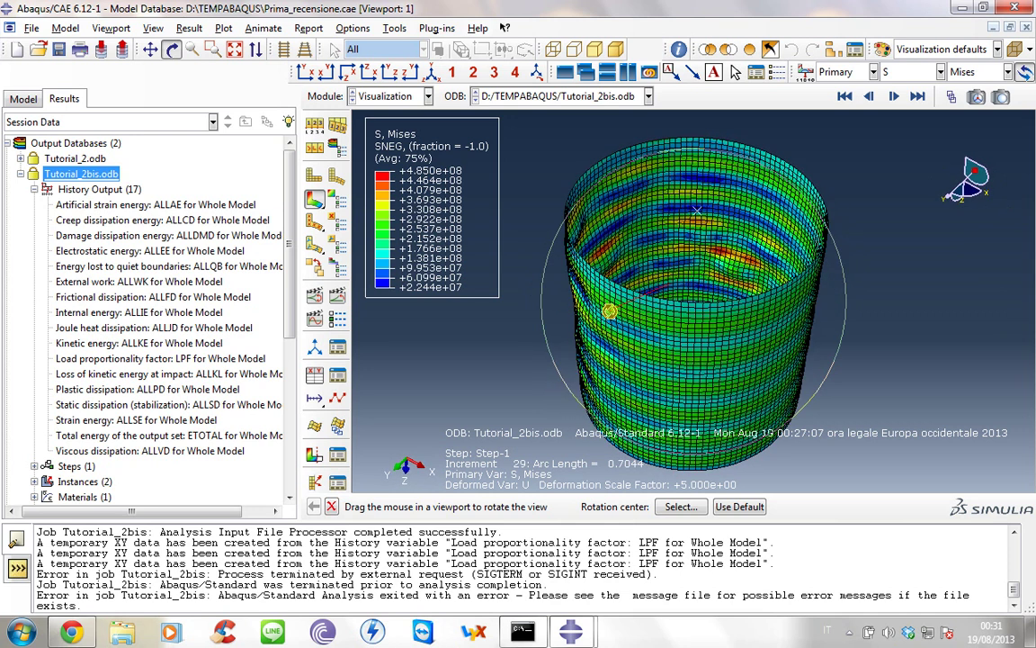
Step the results back nine increments toward increment 11.
{"action": "left_click", "coordinate": [868, 97]}
{"action": "left_click", "coordinate": [868, 97]}
{"action": "left_click", "coordinate": [868, 97]}
{"action": "left_click", "coordinate": [868, 98]}
{"action": "left_click", "coordinate": [868, 97]}
{"action": "left_click", "coordinate": [868, 97]}
{"action": "left_click", "coordinate": [868, 97]}
{"action": "left_click", "coordinate": [868, 97]}
{"action": "left_click", "coordinate": [868, 98]}
{"action": "left_click", "coordinate": [868, 98]}
{"action": "left_click", "coordinate": [868, 97]}
{"action": "left_click", "coordinate": [868, 97]}
Play the increment animation while rotating the cylinder to show its interior.
{"action": "left_click_drag", "start_coordinate": [664, 308], "coordinate": [611, 310]}
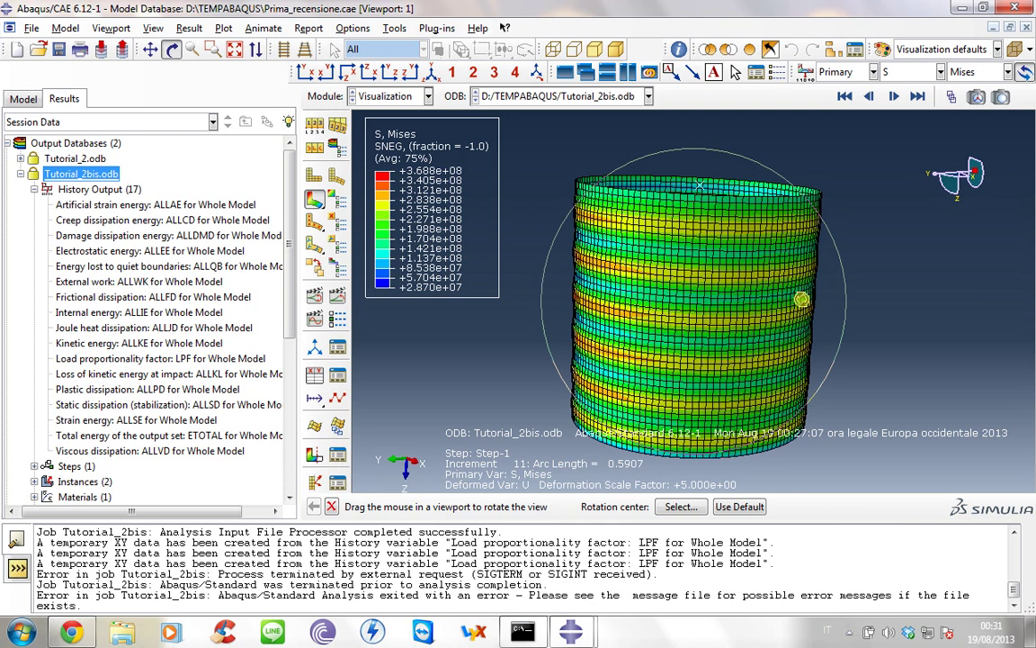
{"action": "left_click_drag", "start_coordinate": [534, 217], "coordinate": [587, 233]}
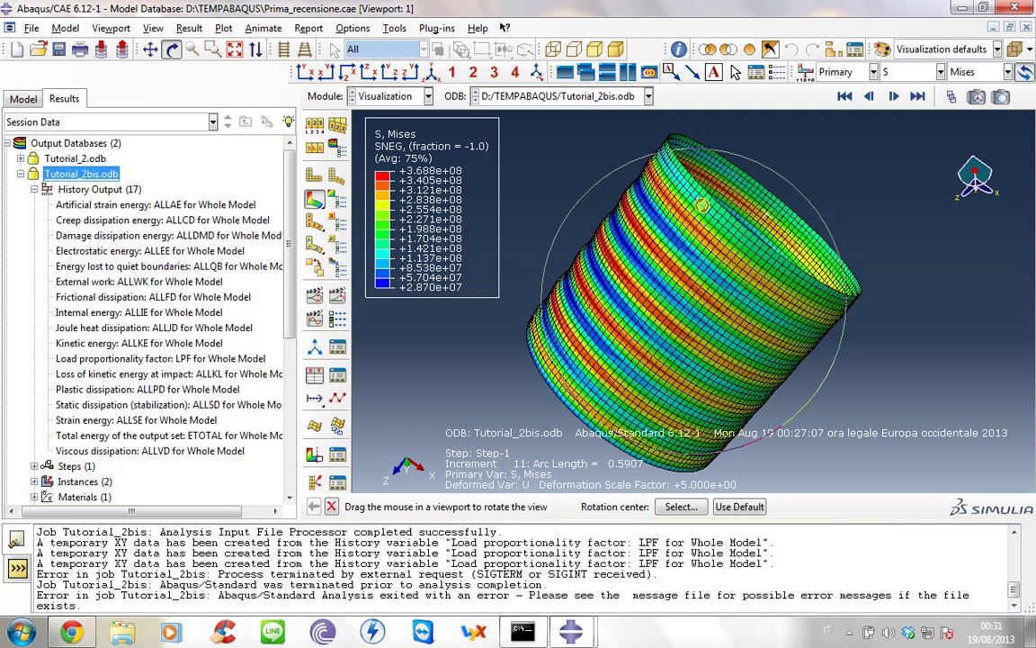
{"action": "left_click_drag", "start_coordinate": [725, 213], "coordinate": [620, 193]}
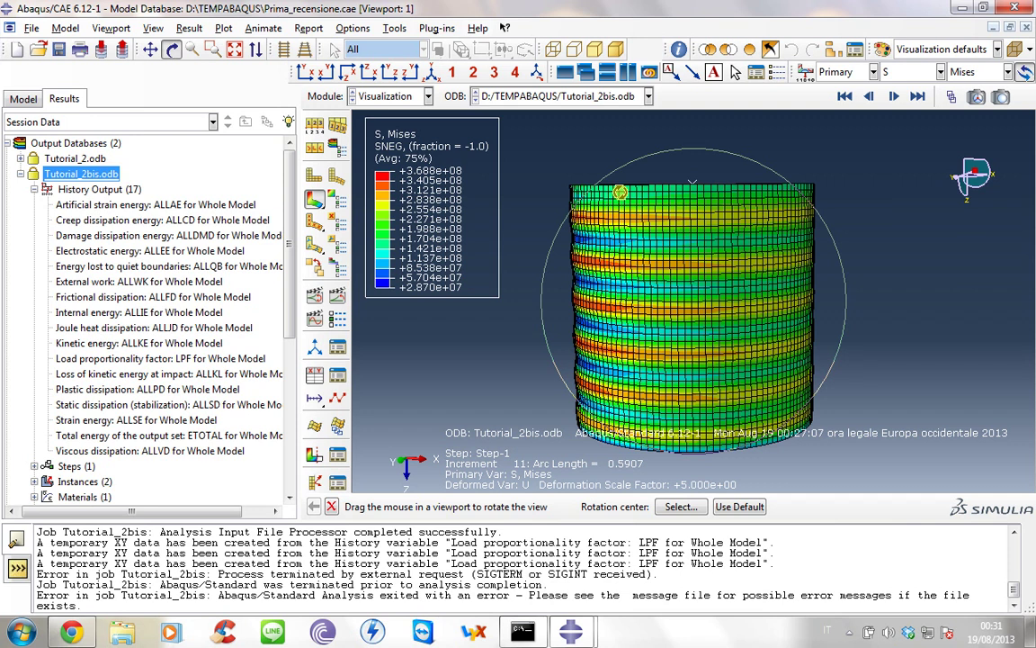
{"action": "left_click_drag", "start_coordinate": [621, 193], "coordinate": [724, 211]}
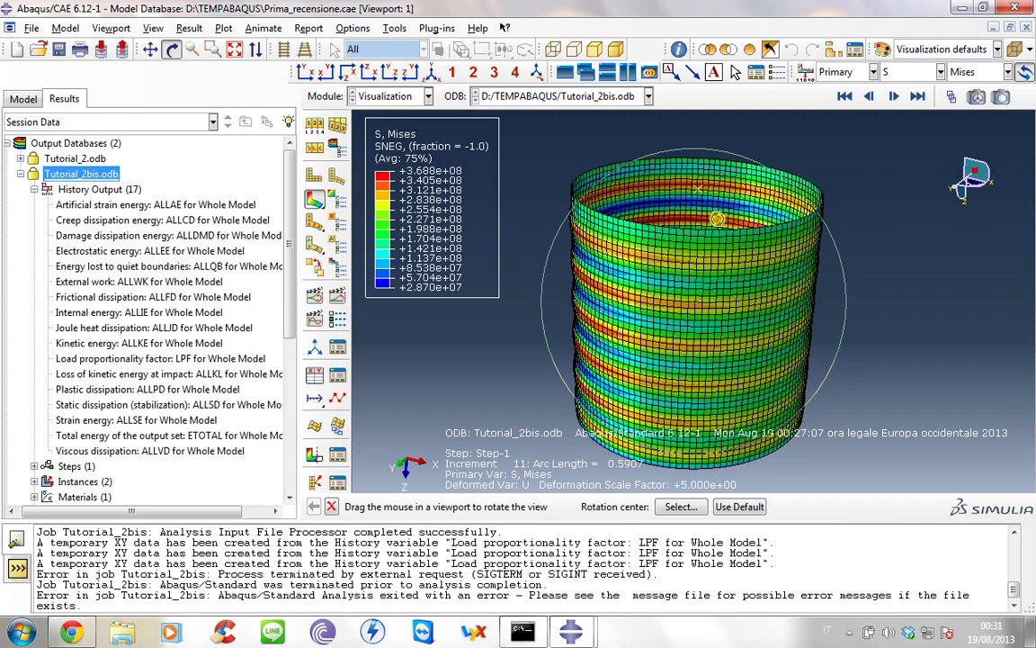
{"action": "left_click", "coordinate": [897, 98]}
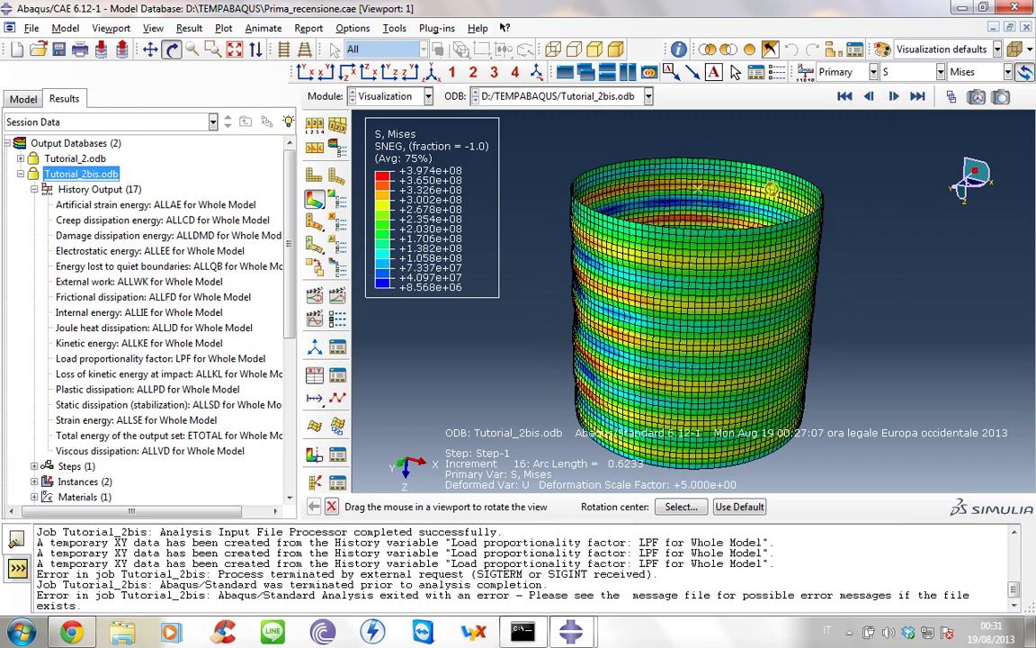
{"action": "left_click", "coordinate": [898, 98]}
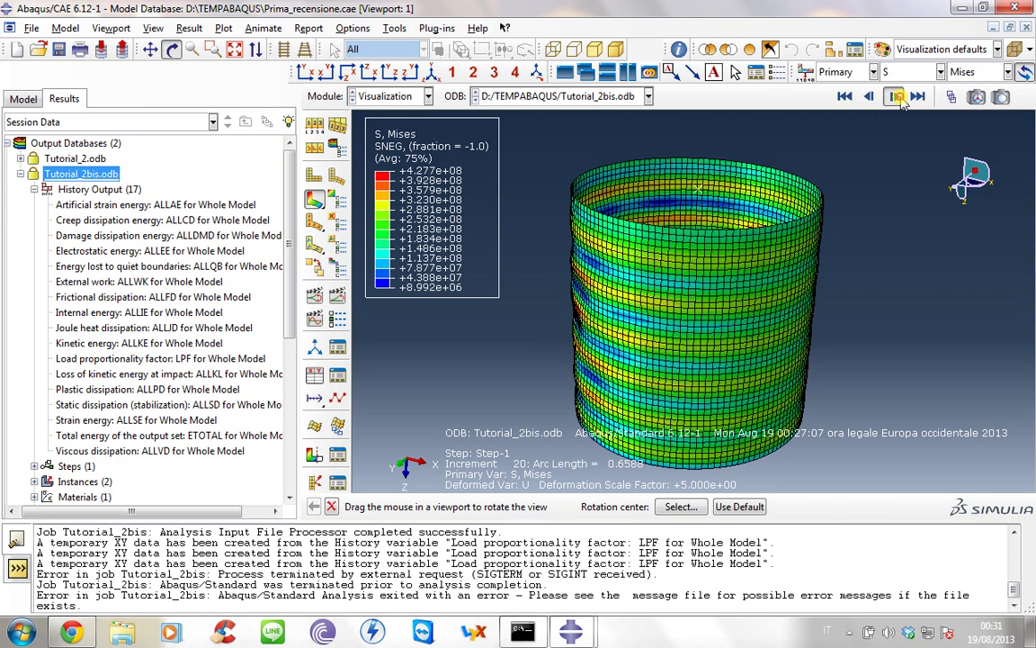
{"action": "left_click_drag", "start_coordinate": [526, 261], "coordinate": [655, 314]}
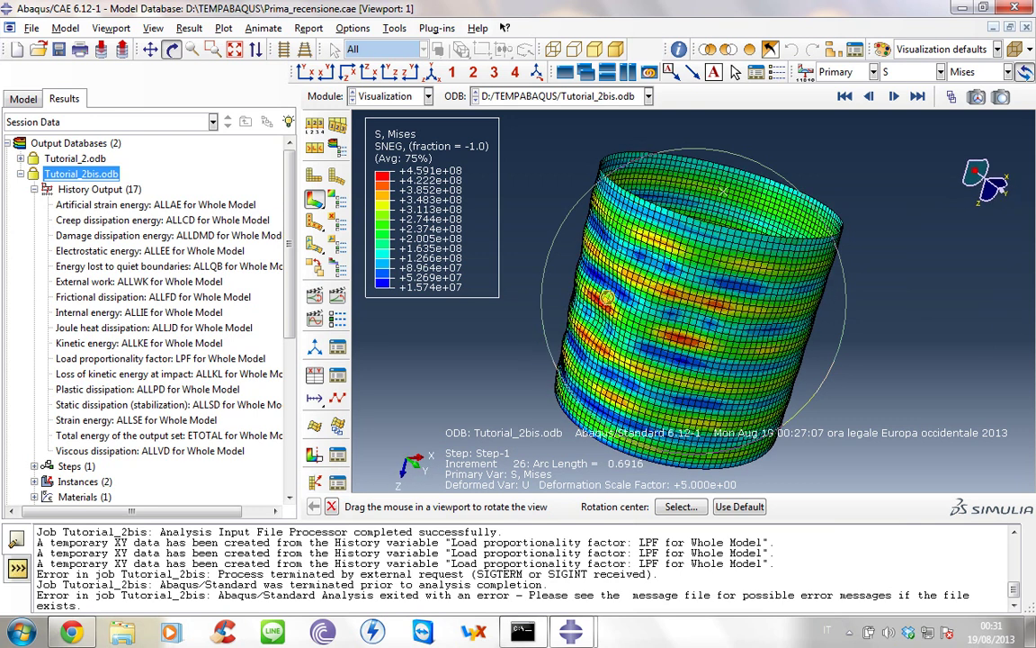
{"action": "left_click", "coordinate": [894, 97]}
{"action": "left_click_drag", "start_coordinate": [702, 296], "coordinate": [694, 224]}
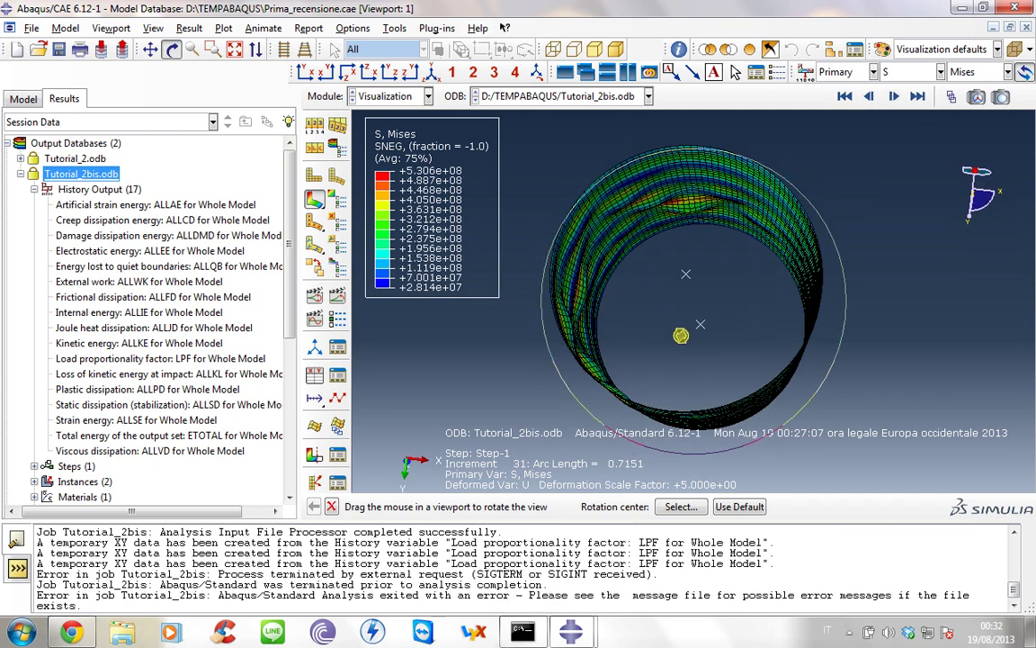
Plot the whole-model LPF against arc length, then redisplay the Mises contour.
{"action": "left_click", "coordinate": [104, 359]}
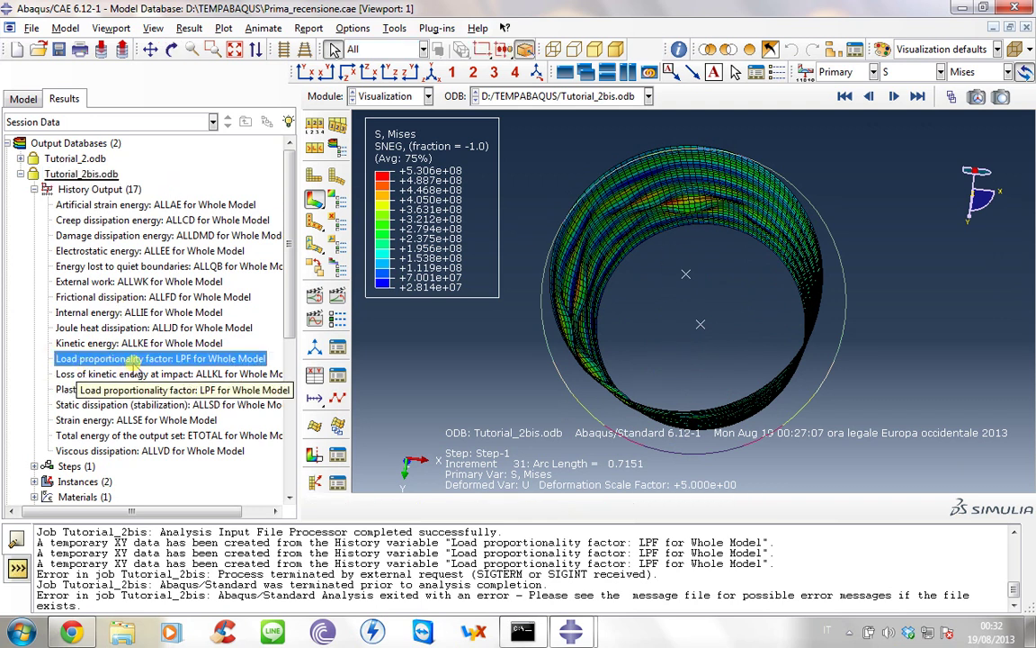
{"action": "double_click", "coordinate": [149, 359]}
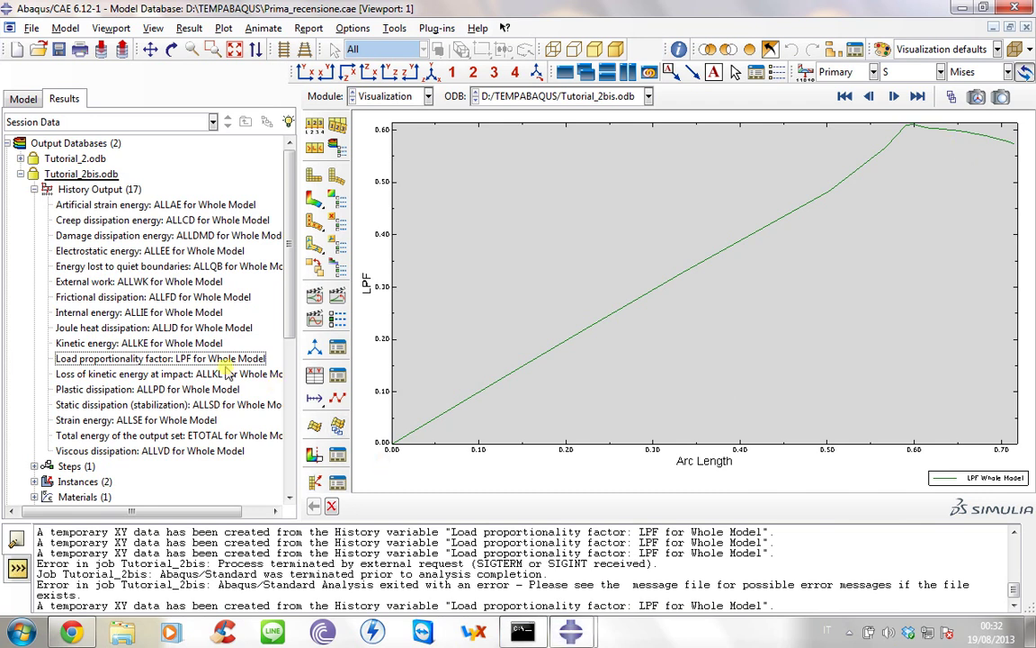
{"action": "left_click", "coordinate": [313, 198]}
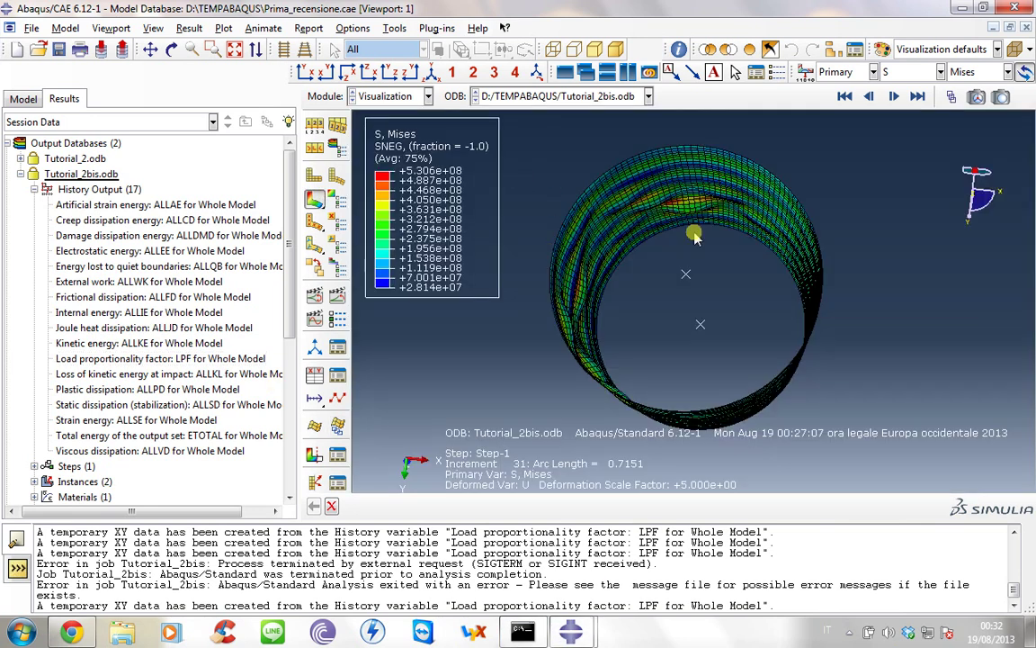
Rotate the buckled cylinder from the end view to an upright side view showing its open top.
{"action": "left_click", "coordinate": [172, 49]}
{"action": "left_click_drag", "start_coordinate": [641, 294], "coordinate": [505, 257]}
{"action": "left_click_drag", "start_coordinate": [648, 267], "coordinate": [522, 210]}
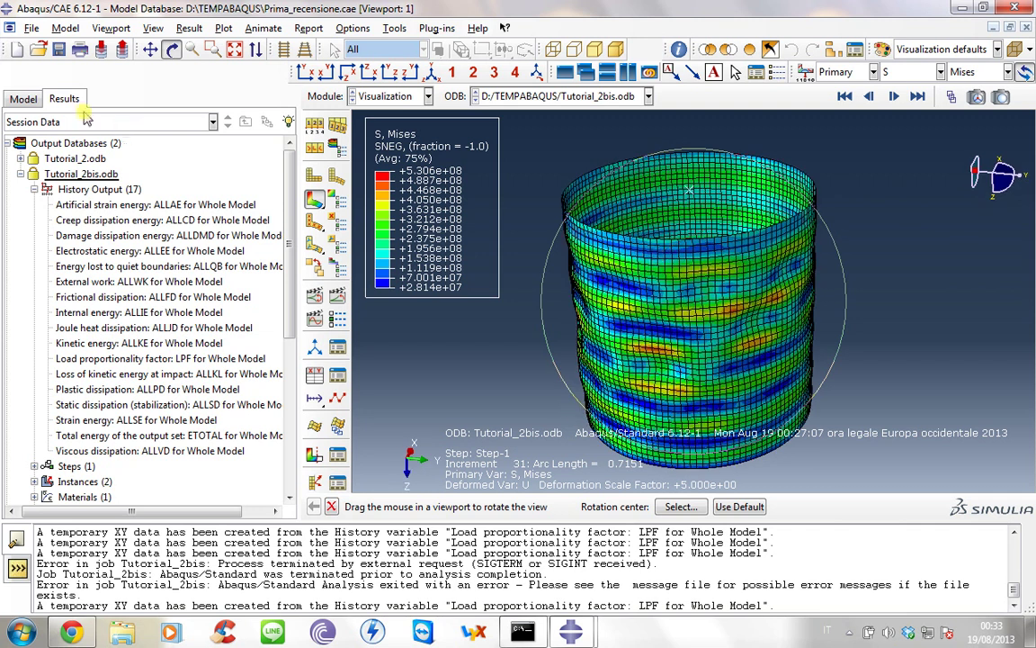
Replot the Tutorial_2bis load proportionality factor history against arc length, then collapse the Tutorial_2bis.odb entry.
{"action": "left_click", "coordinate": [24, 100]}
{"action": "left_click", "coordinate": [65, 99]}
{"action": "left_click", "coordinate": [106, 360]}
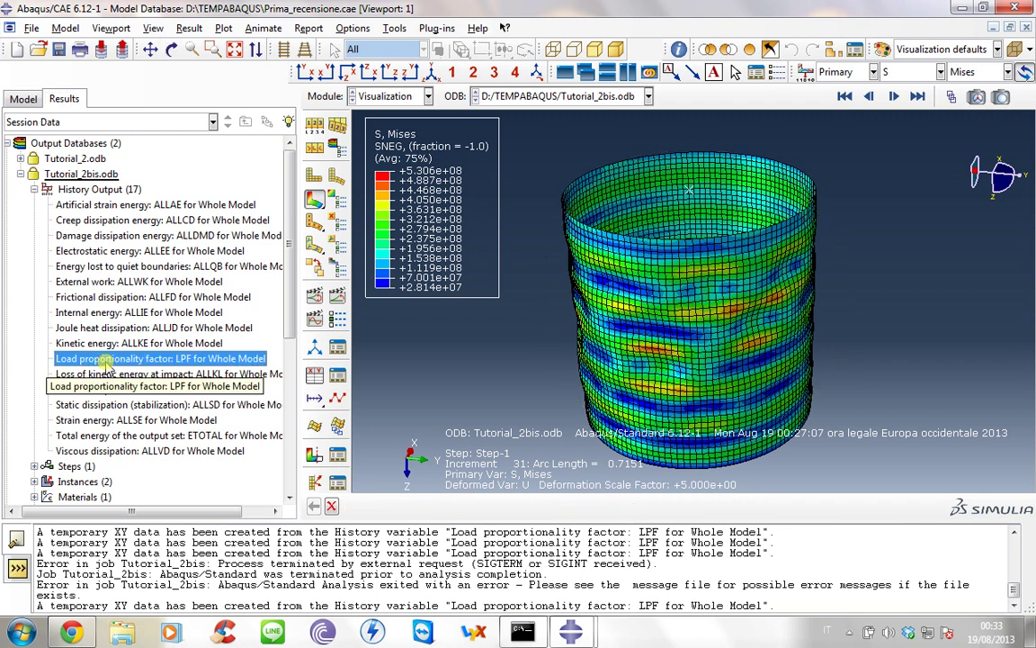
{"action": "double_click", "coordinate": [106, 360]}
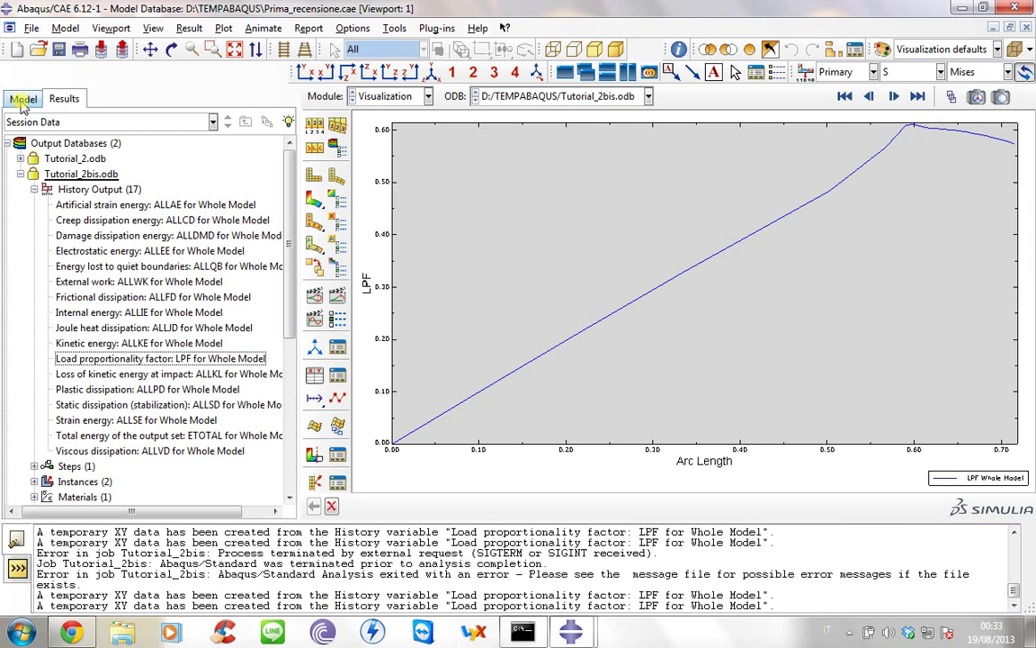
{"action": "left_click", "coordinate": [22, 173]}
Open Tutorial_2.odb and show Mises contours, stepping forward from the first increment.
{"action": "double_click", "coordinate": [90, 159]}
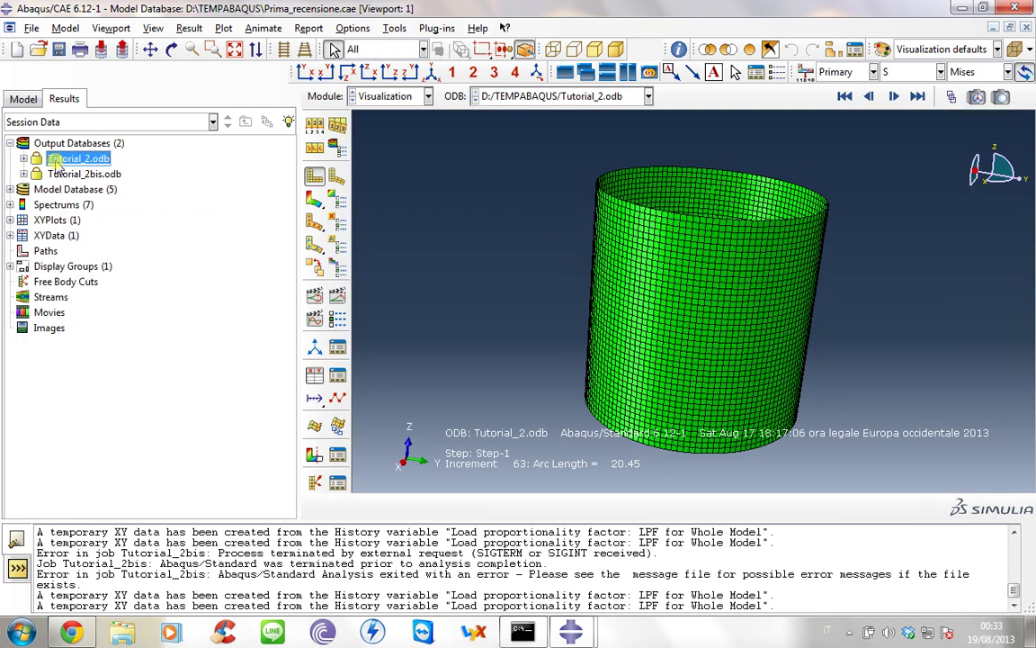
{"action": "left_click", "coordinate": [314, 201]}
{"action": "left_click", "coordinate": [846, 97]}
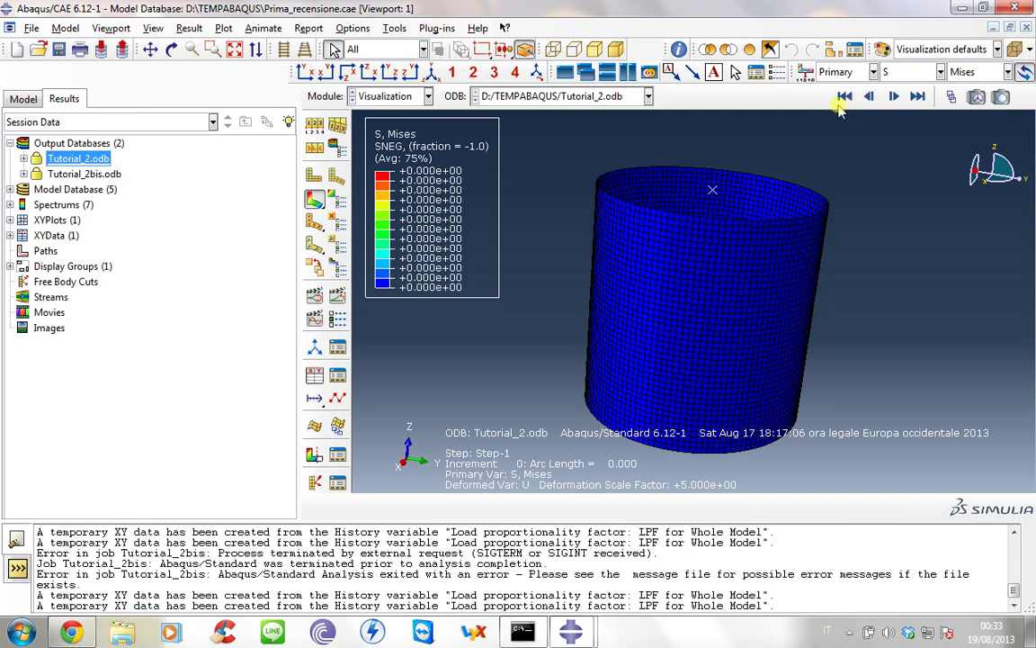
{"action": "left_click", "coordinate": [893, 96]}
{"action": "left_click", "coordinate": [893, 96]}
{"action": "left_click", "coordinate": [894, 96]}
{"action": "left_click", "coordinate": [891, 99]}
{"action": "left_click", "coordinate": [892, 99]}
Change the common deformation scale factor from 5 to 1 and jump to final increment 63.
{"action": "left_click", "coordinate": [353, 28]}
{"action": "left_click", "coordinate": [368, 49]}
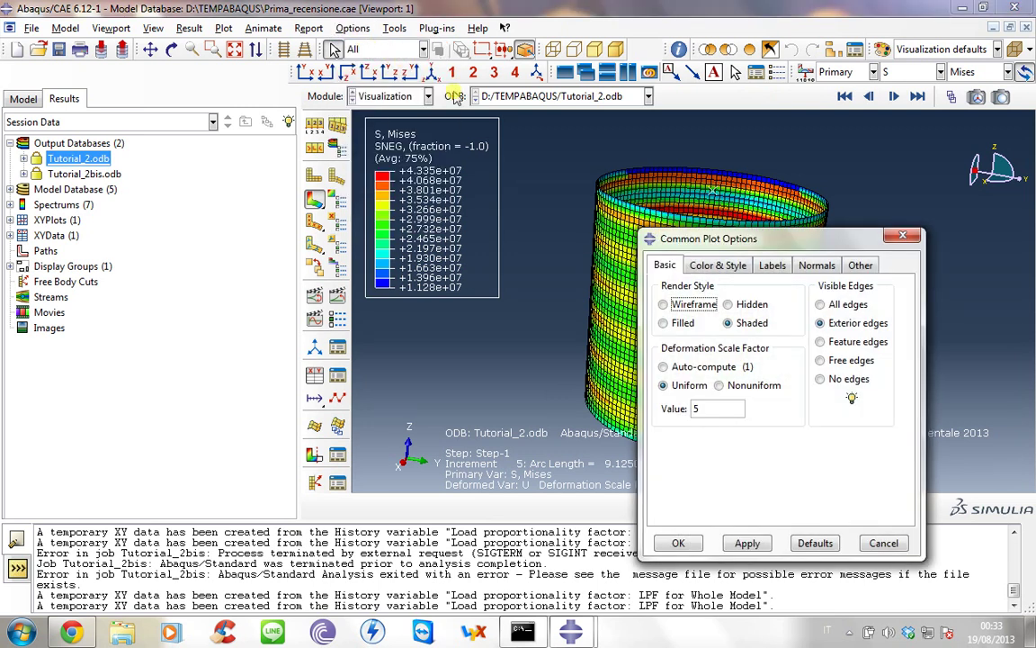
{"action": "left_click_drag", "start_coordinate": [710, 410], "coordinate": [691, 414]}
{"action": "type", "text": "1"}
{"action": "left_click", "coordinate": [748, 544]}
{"action": "left_click", "coordinate": [917, 96]}
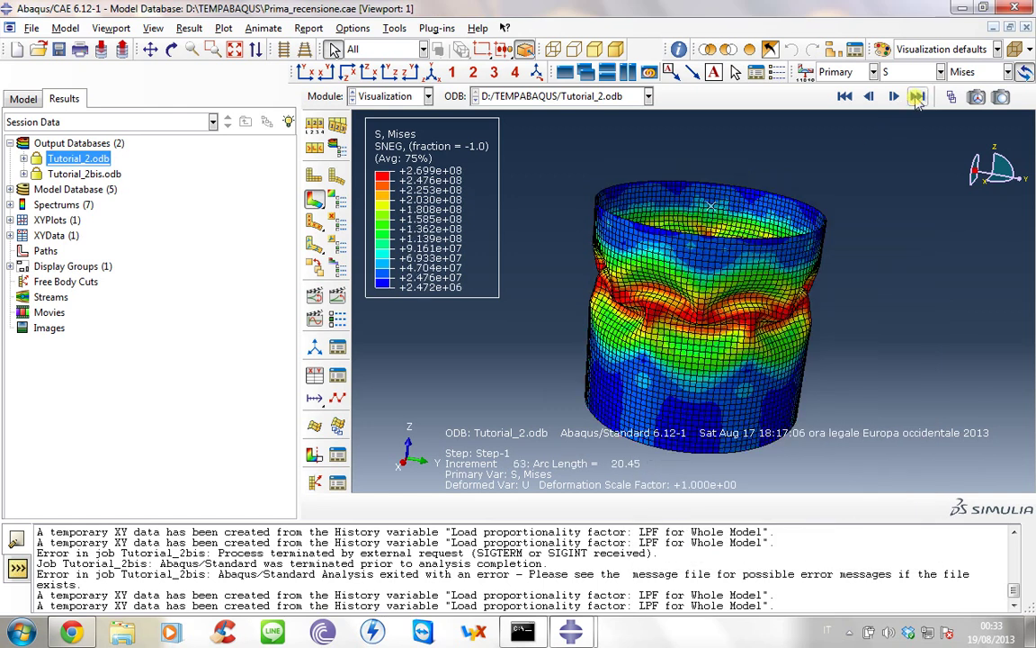
Animate the Tutorial_2 collapse from a front view, pausing at increment 32 to rotate the cylinder.
{"action": "left_click", "coordinate": [171, 49]}
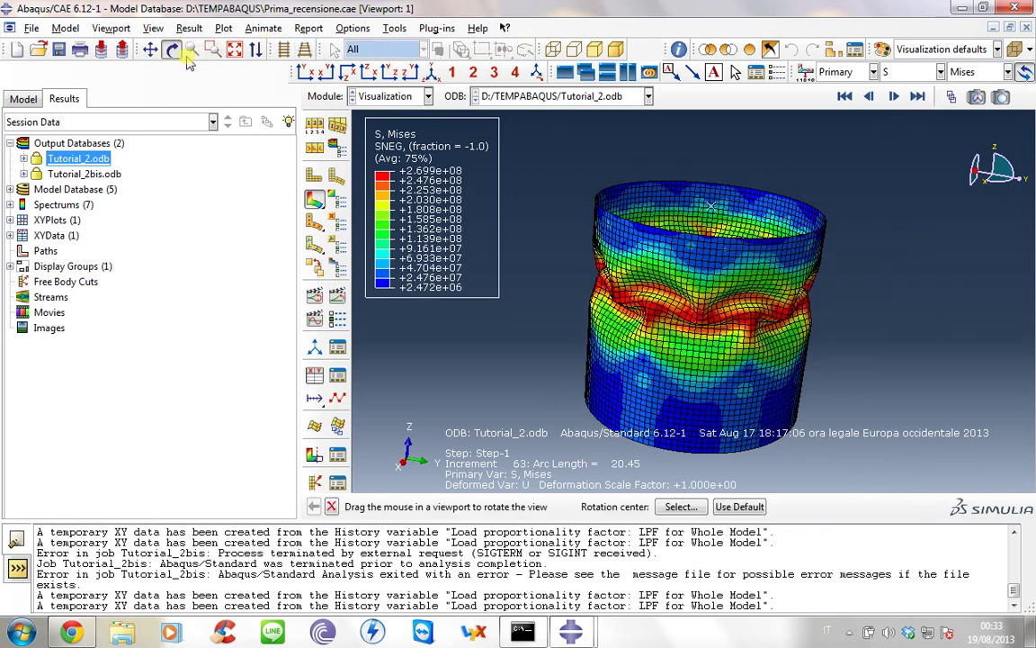
{"action": "left_click_drag", "start_coordinate": [586, 294], "coordinate": [804, 257]}
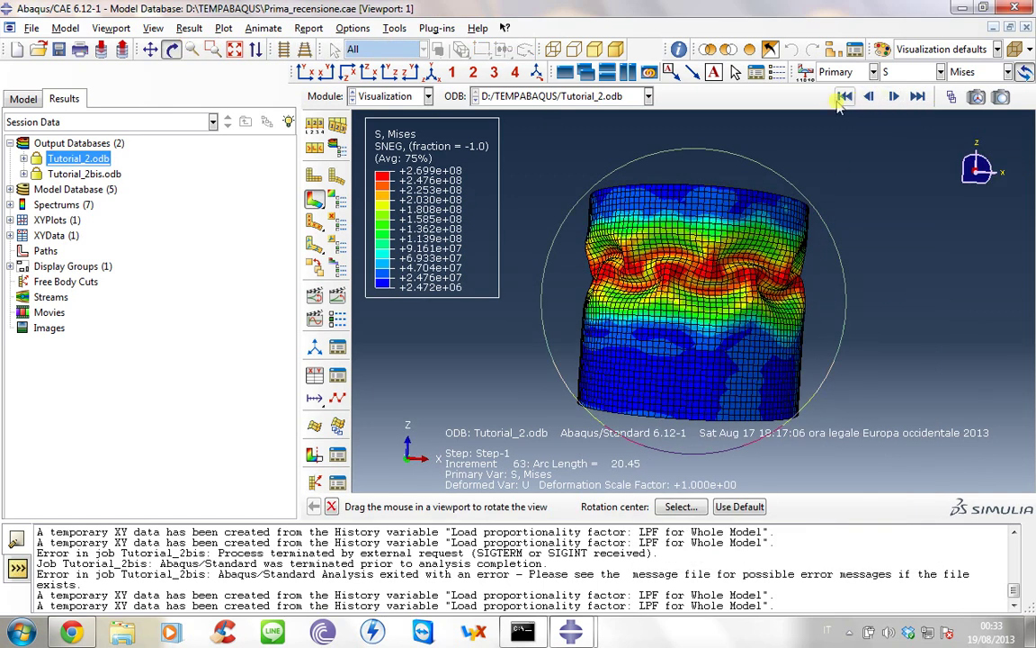
{"action": "left_click", "coordinate": [893, 96]}
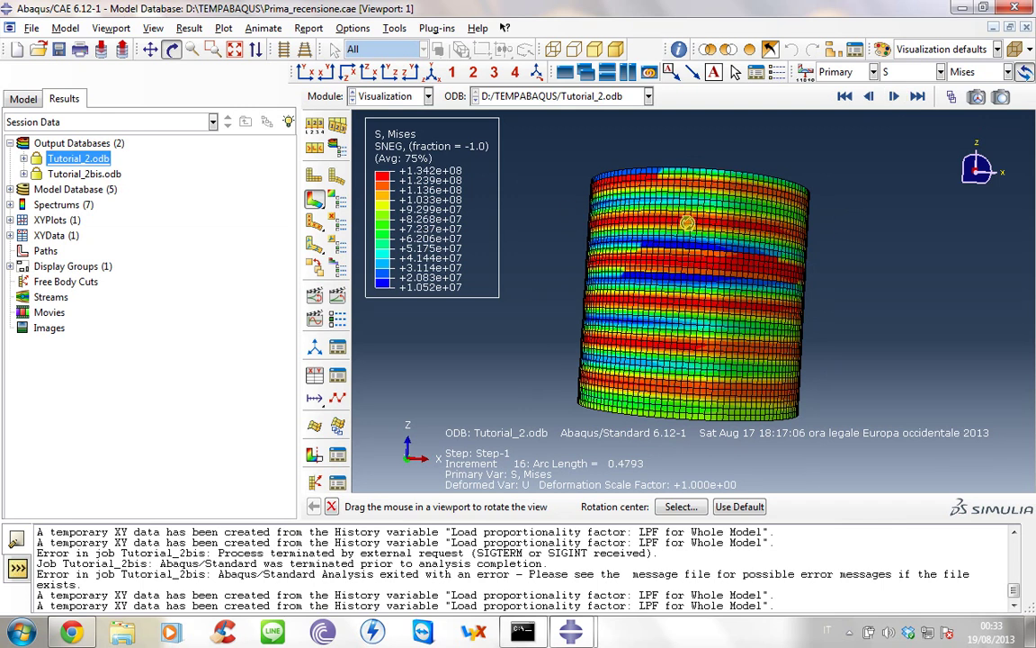
{"action": "left_click", "coordinate": [894, 96]}
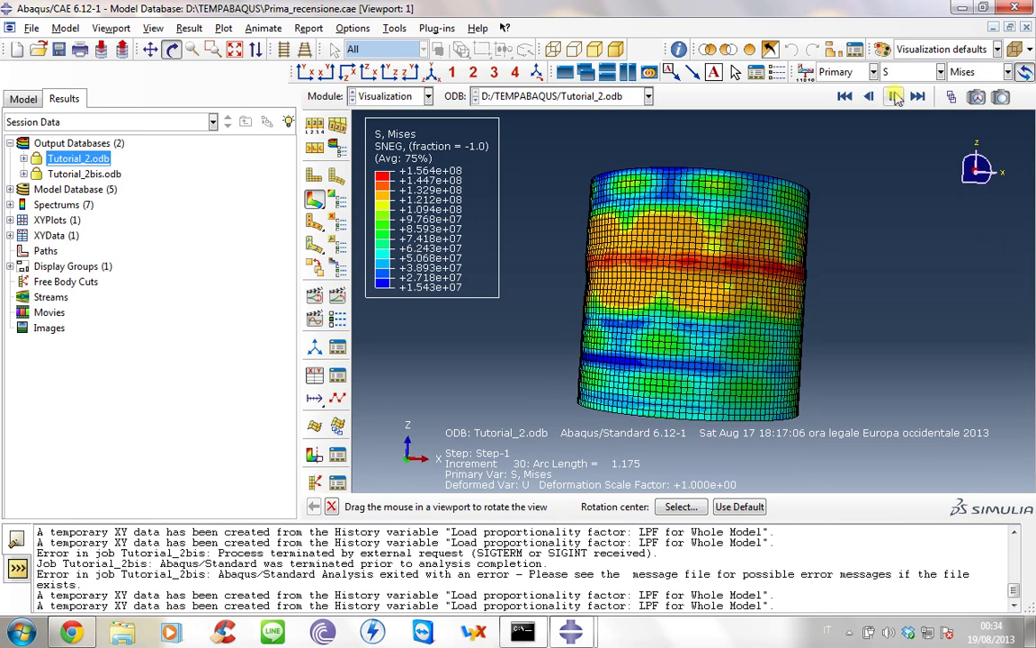
{"action": "left_click", "coordinate": [896, 99]}
{"action": "left_click_drag", "start_coordinate": [711, 341], "coordinate": [908, 113]}
Continue the animation, pausing at increments 45 and 48 to view the crumpling cylinder from front, top and above.
{"action": "left_click", "coordinate": [895, 97]}
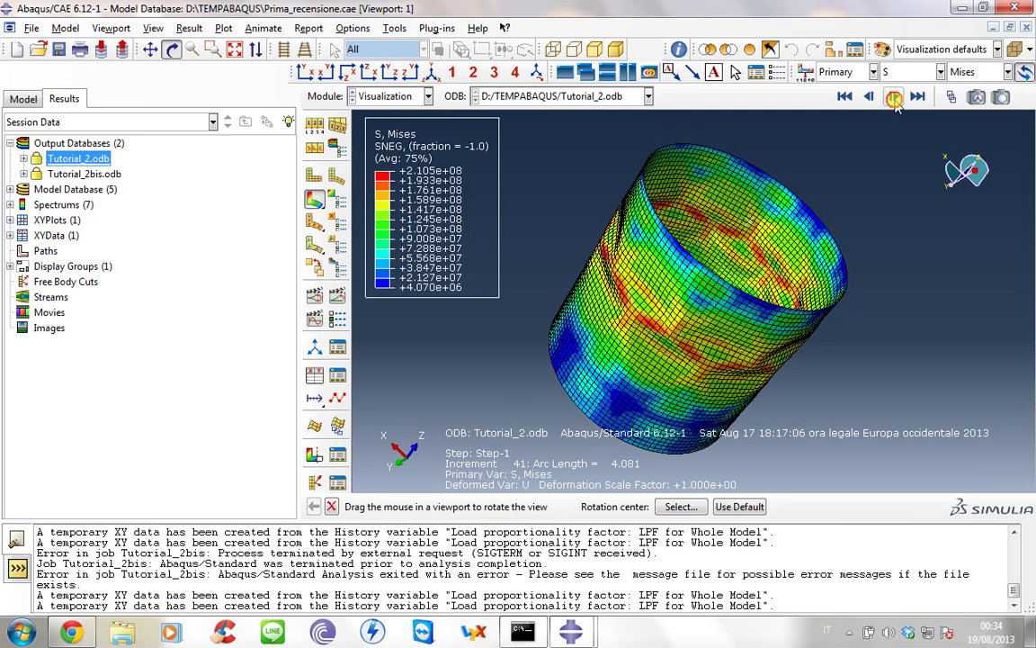
{"action": "left_click", "coordinate": [894, 97]}
{"action": "left_click_drag", "start_coordinate": [782, 135], "coordinate": [764, 225]}
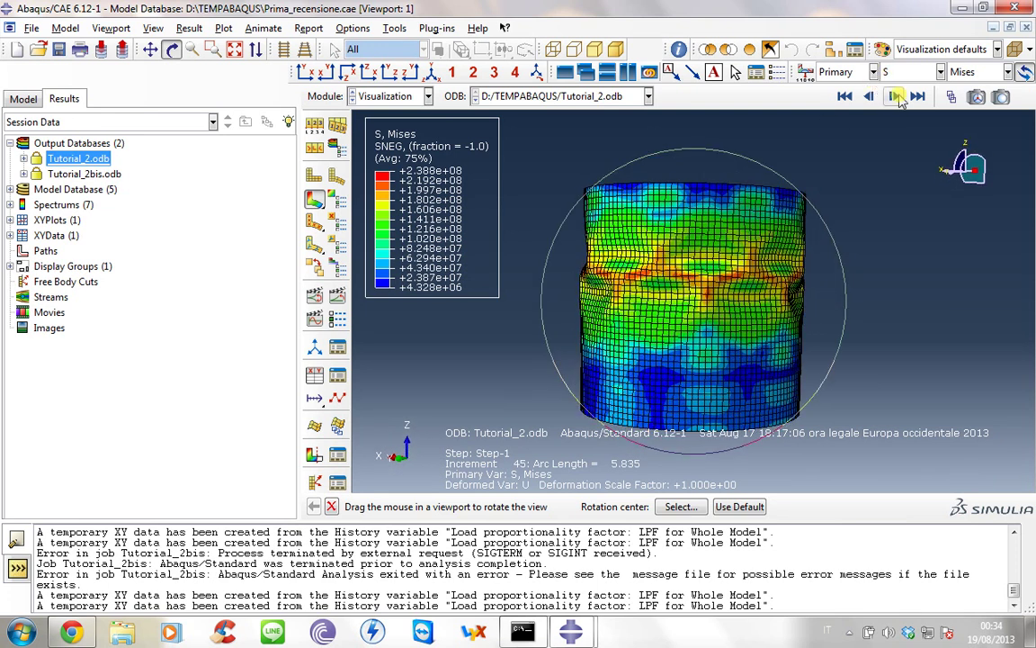
{"action": "left_click", "coordinate": [896, 98]}
{"action": "left_click", "coordinate": [896, 97]}
{"action": "left_click_drag", "start_coordinate": [811, 175], "coordinate": [882, 163]}
{"action": "left_click_drag", "start_coordinate": [974, 171], "coordinate": [967, 162]}
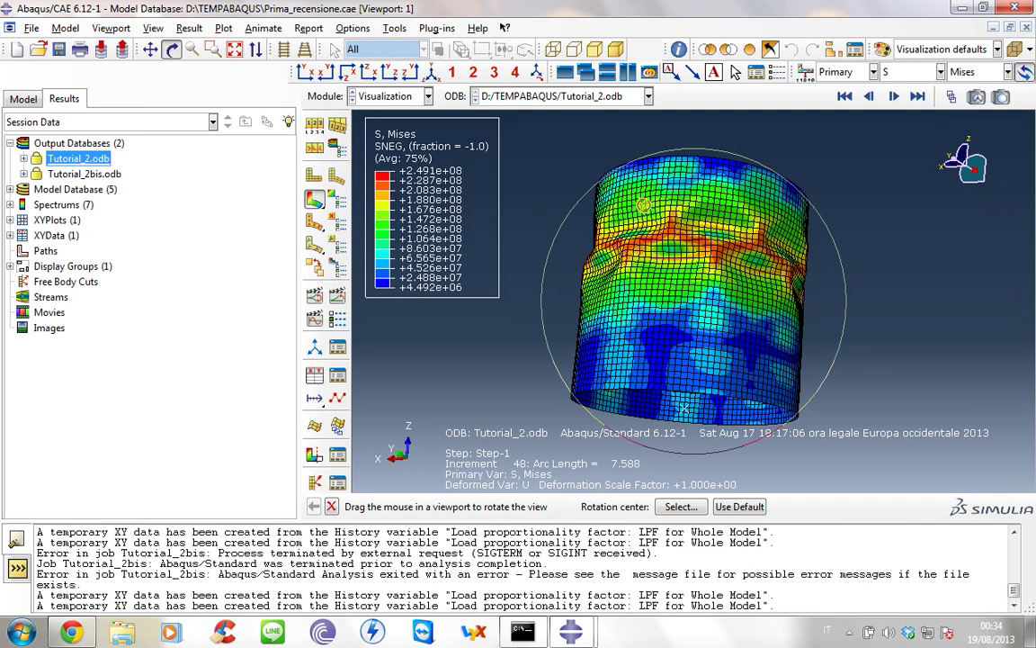
{"action": "left_click_drag", "start_coordinate": [681, 229], "coordinate": [673, 361]}
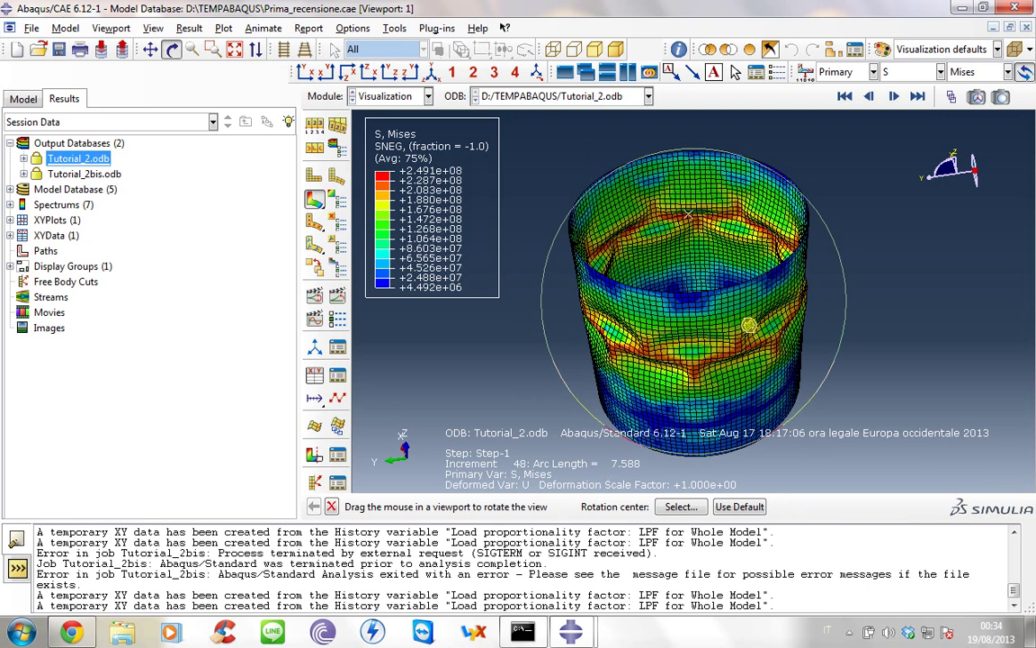
Play the animation to increment 63 (arc length 20.45), rotating and zooming on the folded cylinder's stresses.
{"action": "left_click", "coordinate": [895, 98]}
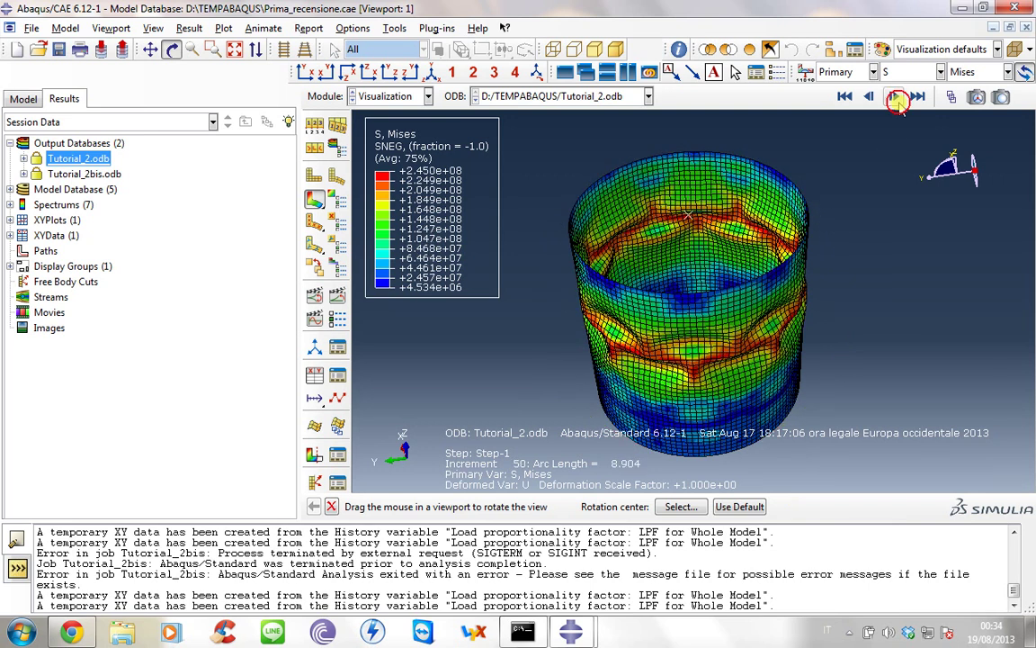
{"action": "left_click_drag", "start_coordinate": [657, 414], "coordinate": [749, 299]}
{"action": "scroll", "coordinate": [750, 300], "scroll_direction": "down", "scroll_amount": 2}
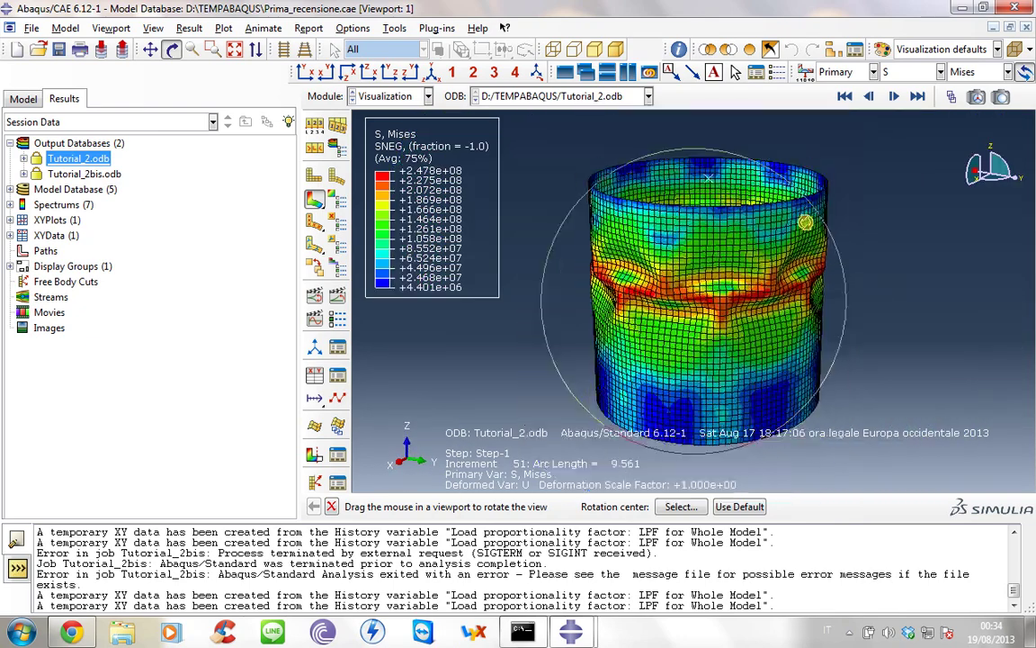
{"action": "left_click", "coordinate": [898, 97]}
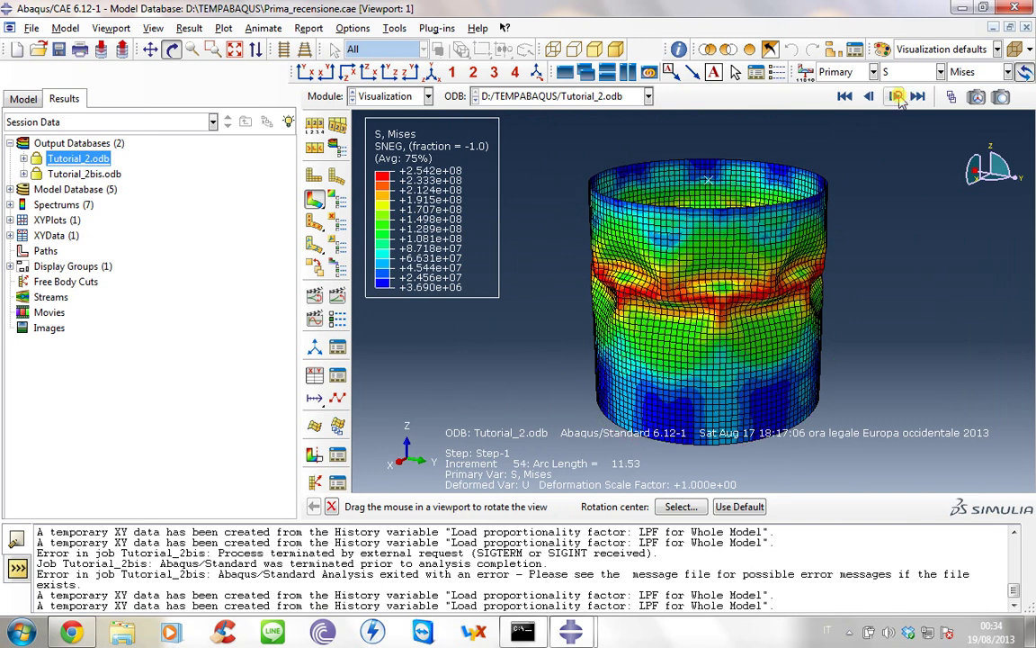
{"action": "left_click_drag", "start_coordinate": [650, 225], "coordinate": [624, 262]}
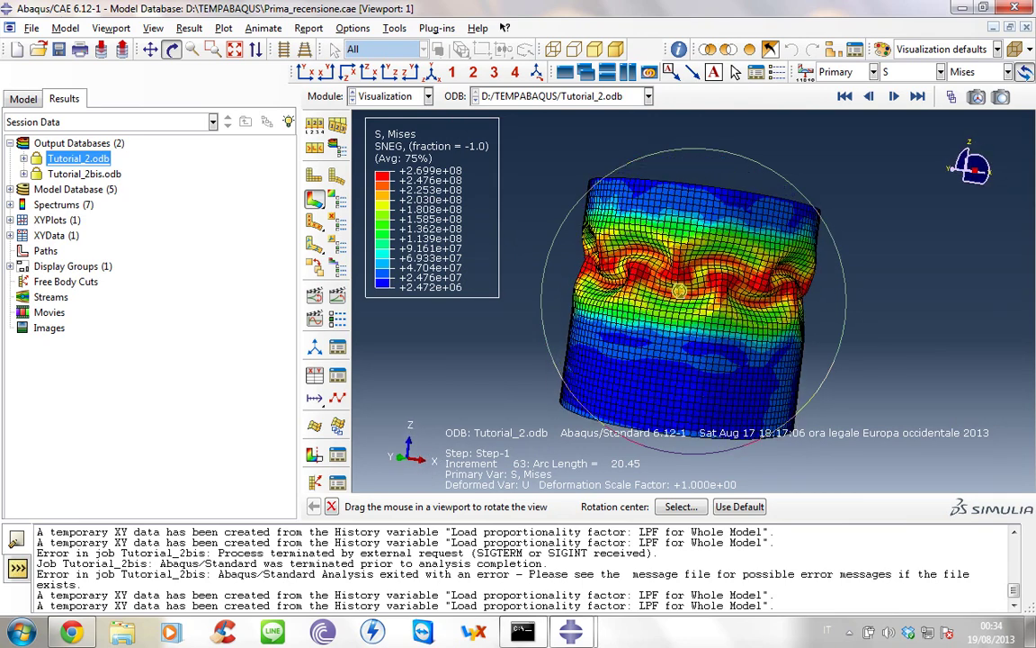
{"action": "scroll", "coordinate": [679, 290], "scroll_direction": "up", "scroll_amount": 3}
{"action": "left_click_drag", "start_coordinate": [679, 289], "coordinate": [738, 274]}
{"action": "scroll", "coordinate": [736, 272], "scroll_direction": "down", "scroll_amount": 3}
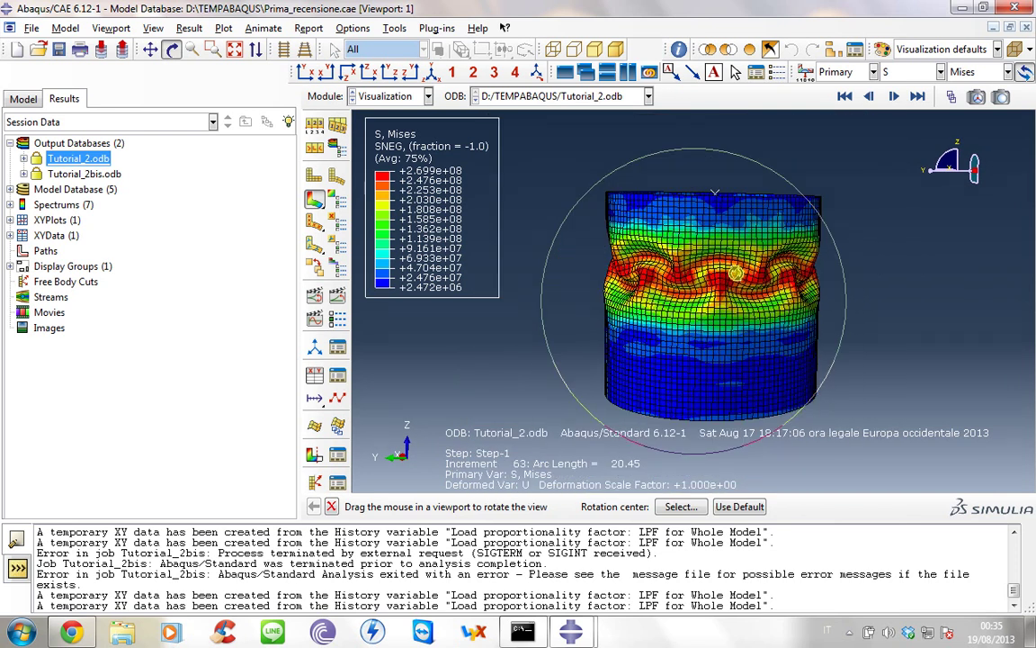